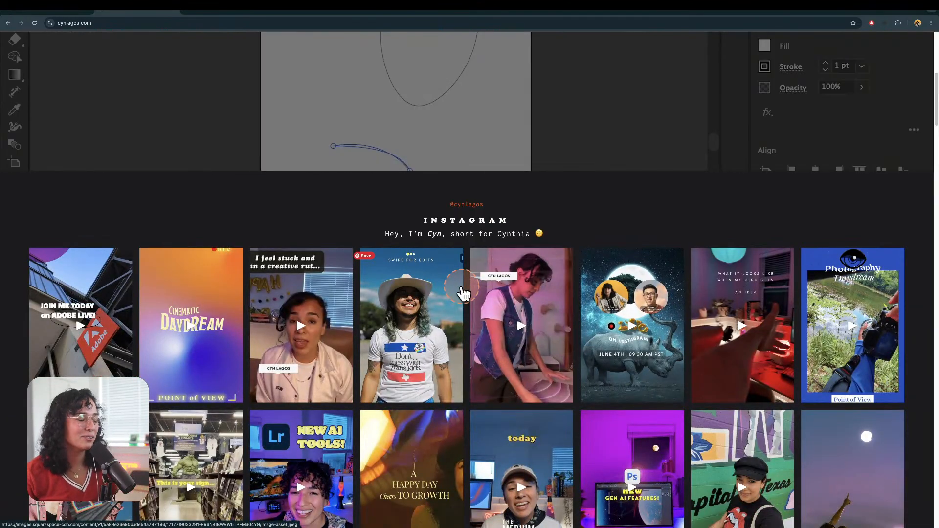
Step: Scroll through the portfolio website's Instagram, newsletter, mentor and YouTube sections
scroll(462, 293, up, 5)
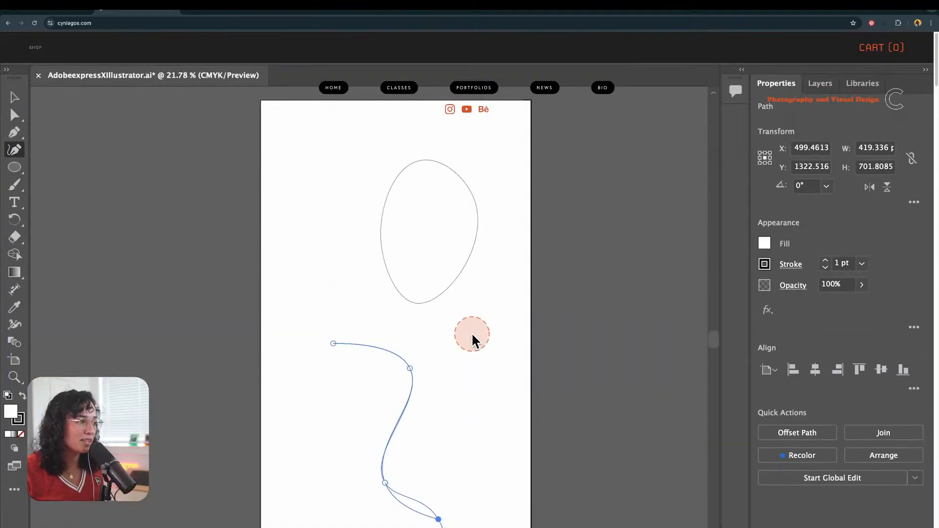
scroll(486, 299, down, 2)
scroll(486, 300, down, 7)
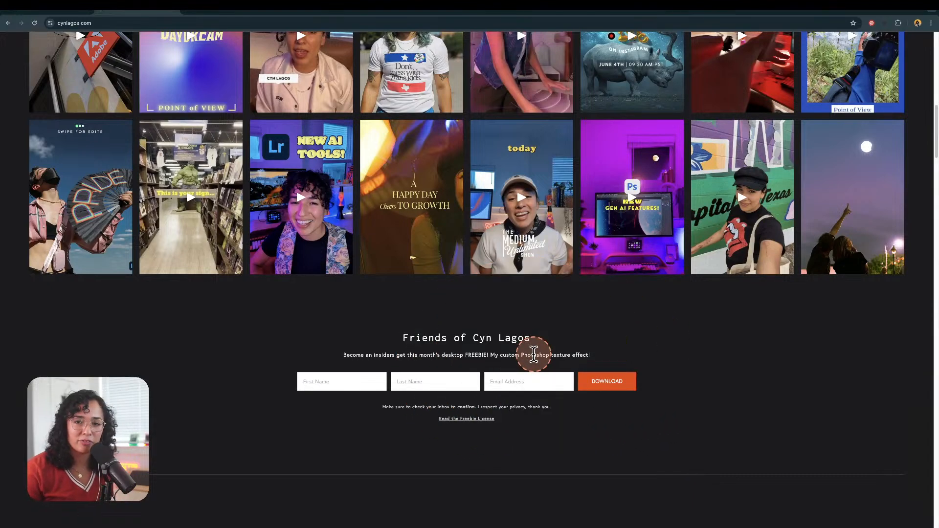
scroll(533, 355, down, 4)
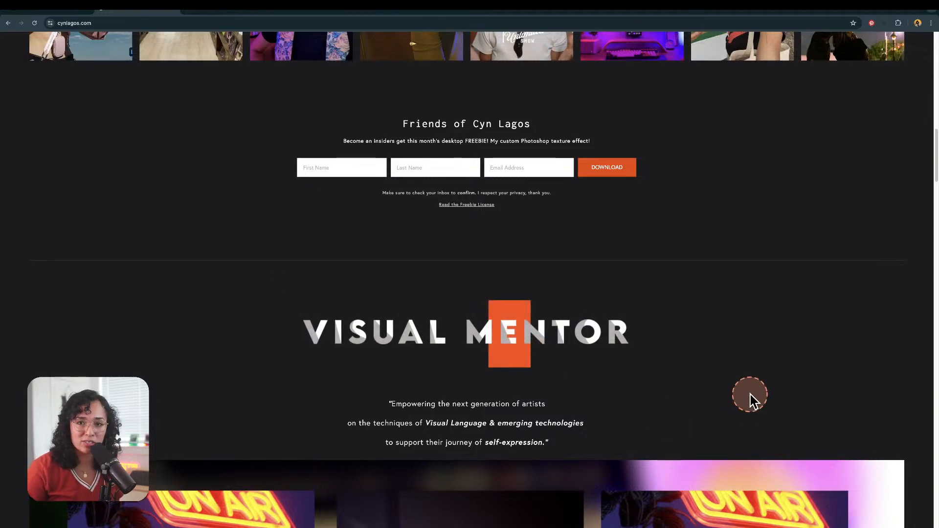
scroll(751, 401, down, 6)
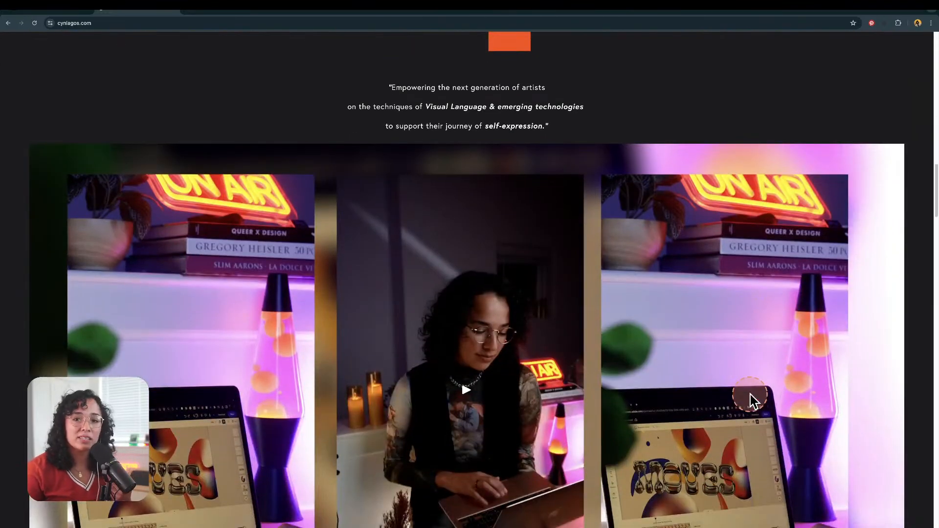
scroll(751, 397, down, 1)
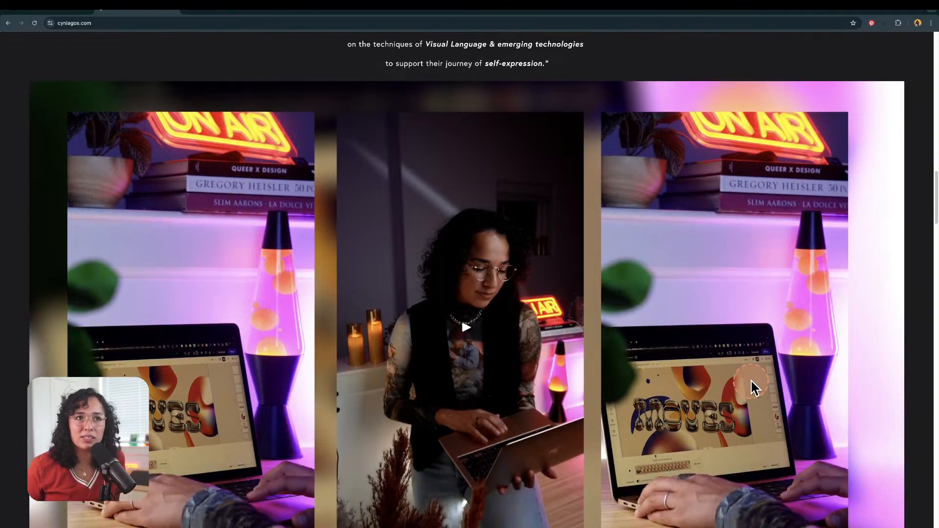
scroll(752, 388, down, 2)
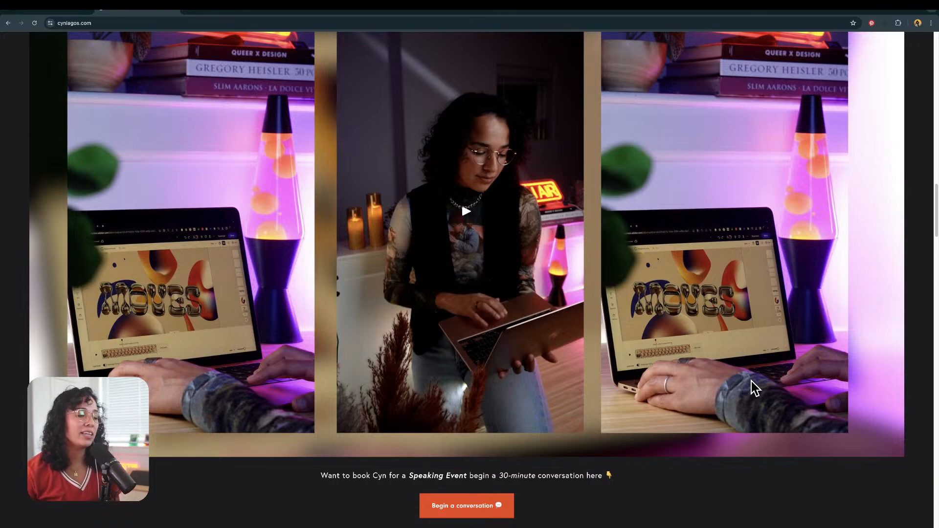
scroll(753, 388, down, 10)
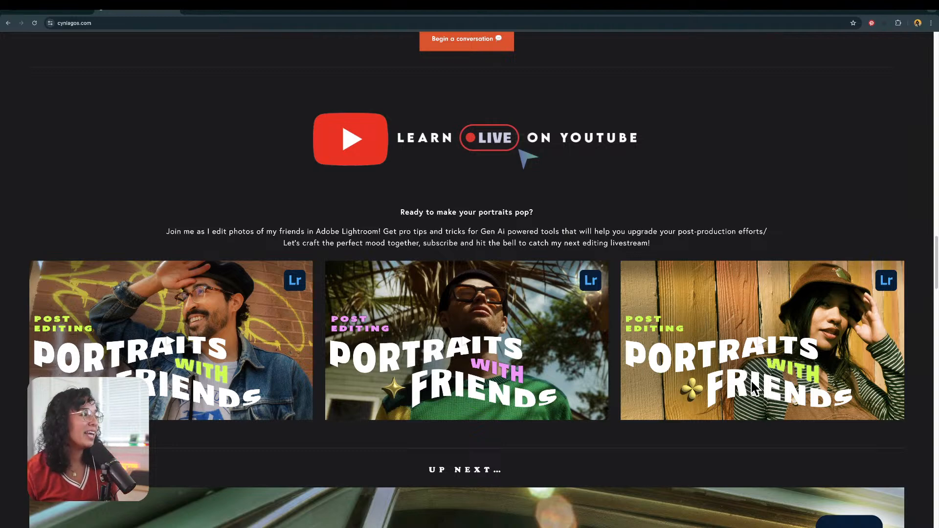
Step: Switch to the Adobe Express tab and browse the Explore videos categories
click(52, 14)
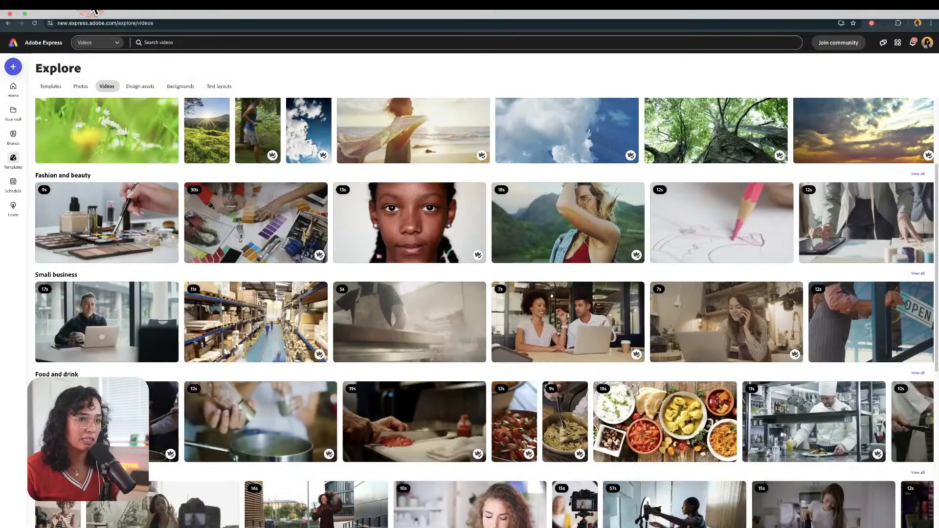
mouse_move(813, 430)
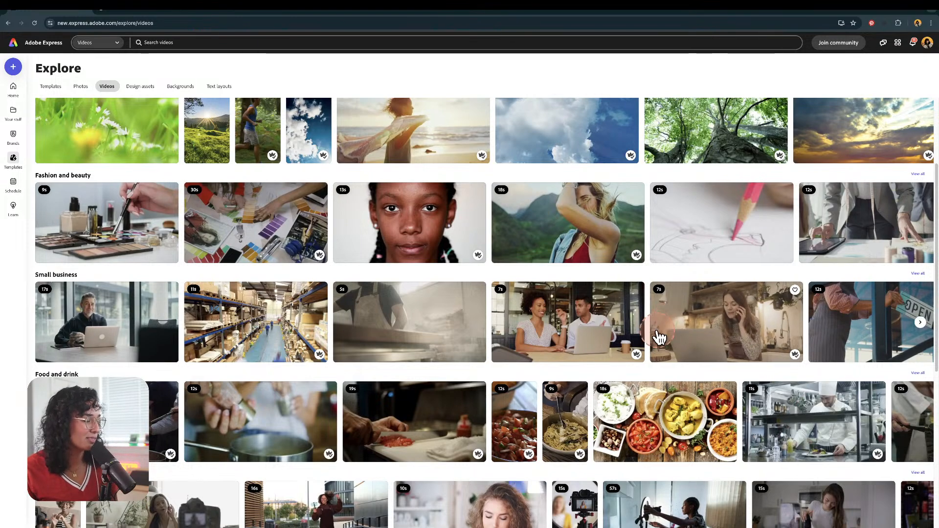
scroll(657, 336, up, 3)
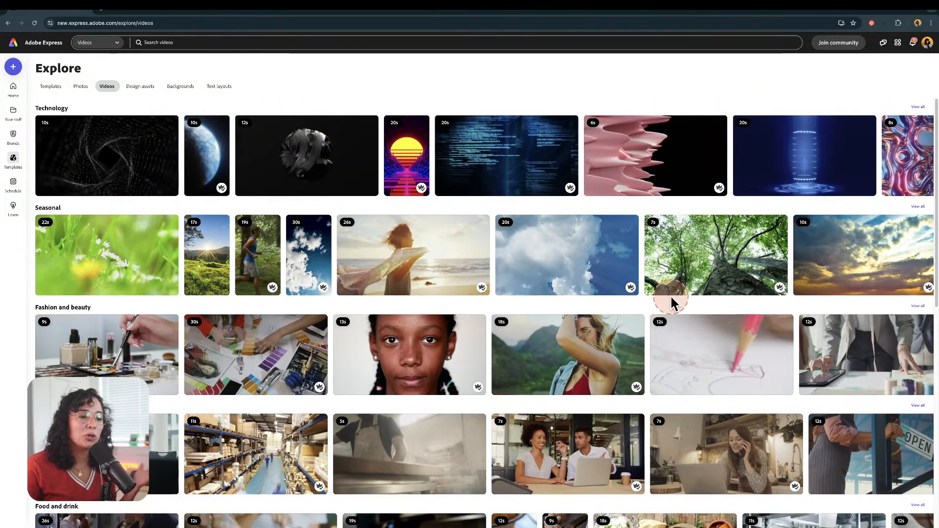
mouse_move(680, 300)
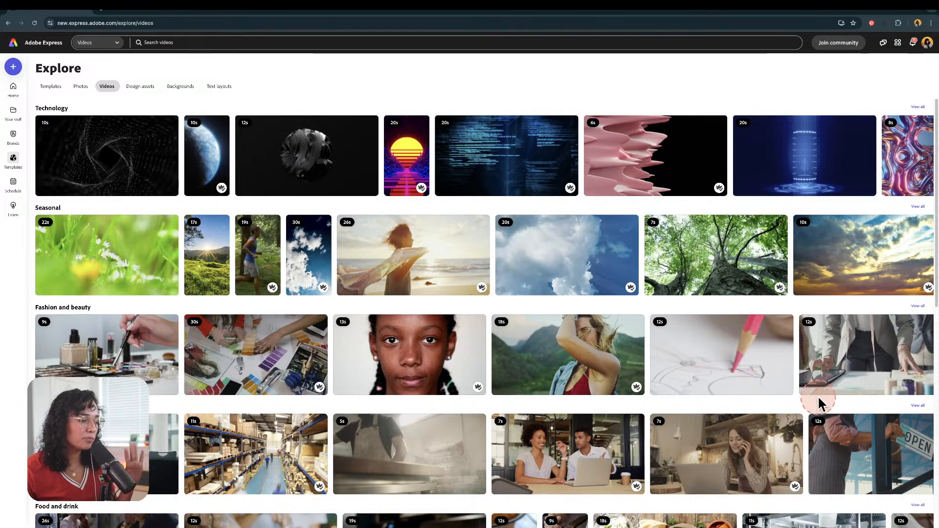
scroll(783, 364, down, 1)
scroll(782, 364, down, 3)
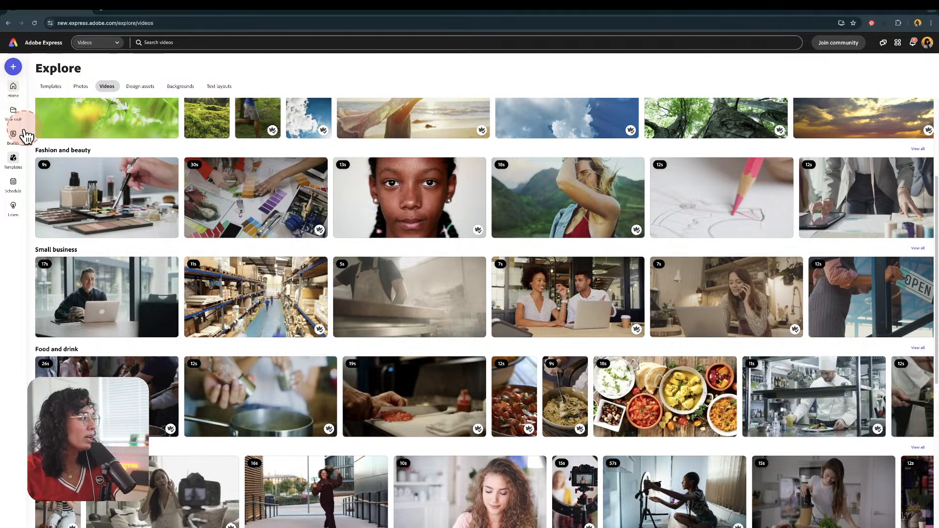
Step: Go to the Adobe Express home page and browse its creation options and quick actions
click(13, 91)
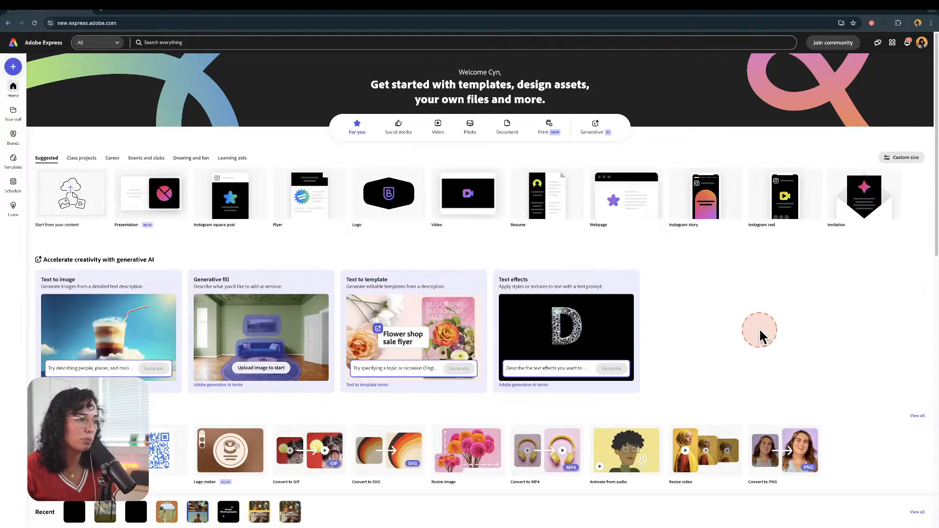
scroll(760, 333, down, 3)
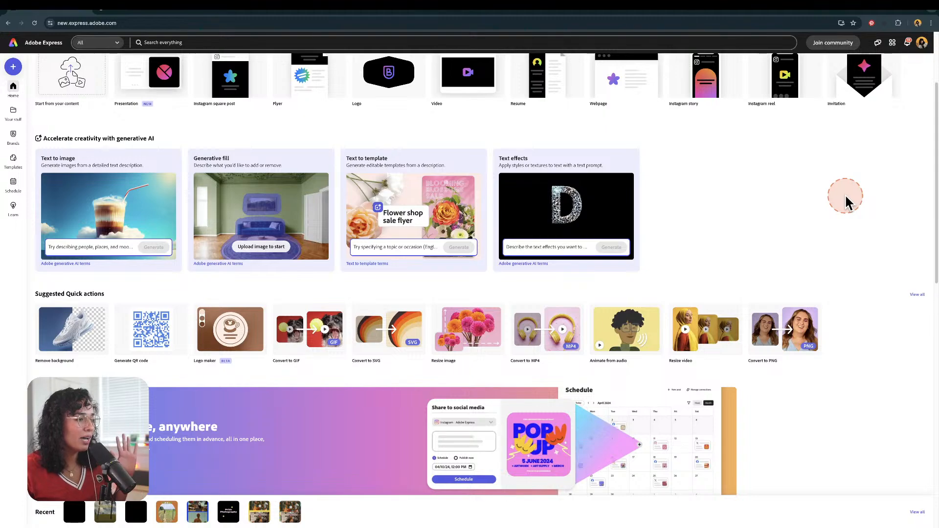
scroll(85, 344, down, 3)
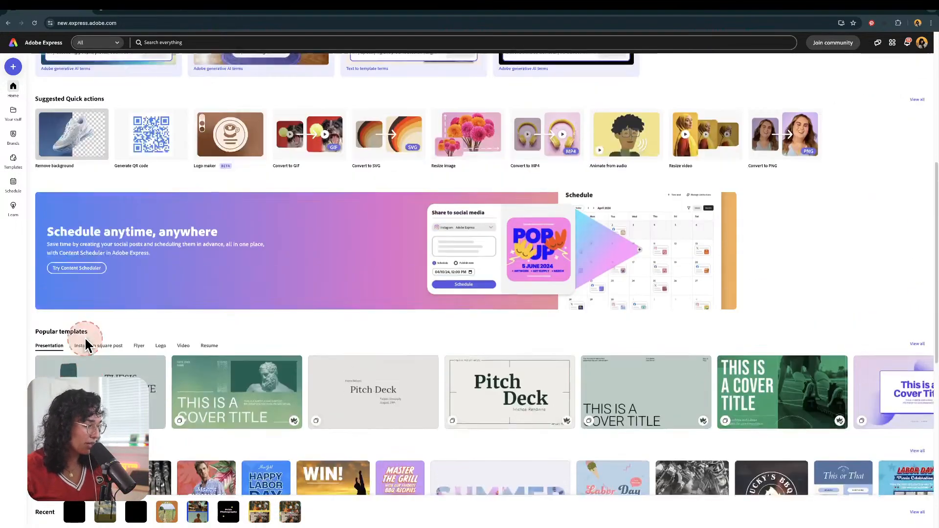
scroll(87, 343, up, 1)
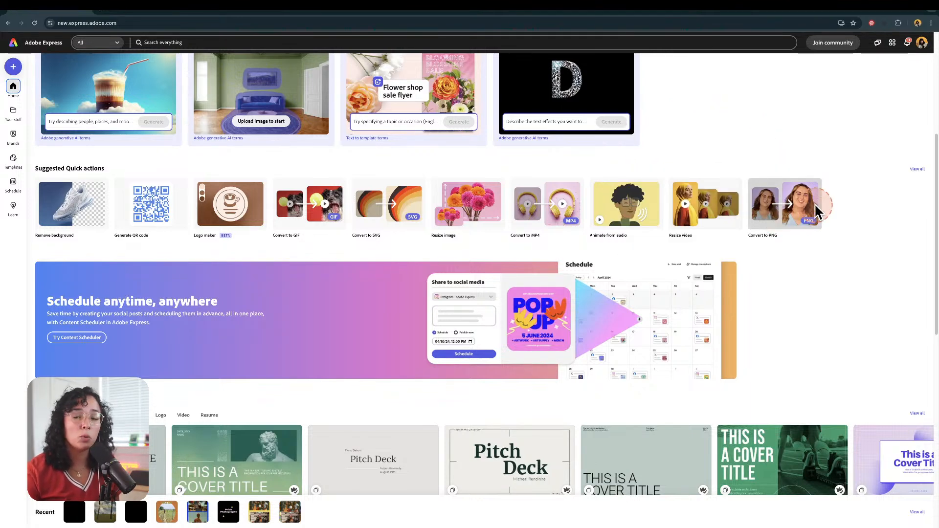
Step: Open the full list of quick actions, look through them, and close it
click(915, 171)
scroll(455, 353, down, 4)
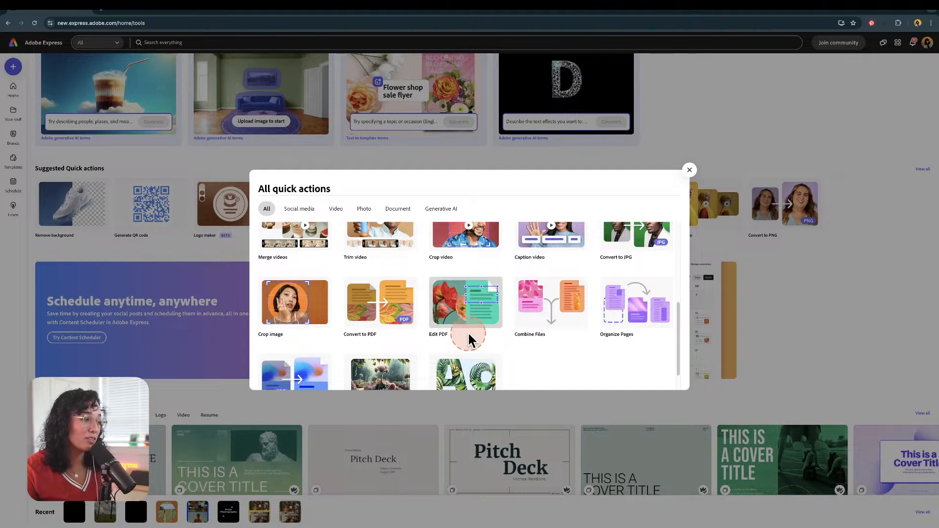
scroll(467, 330, down, 2)
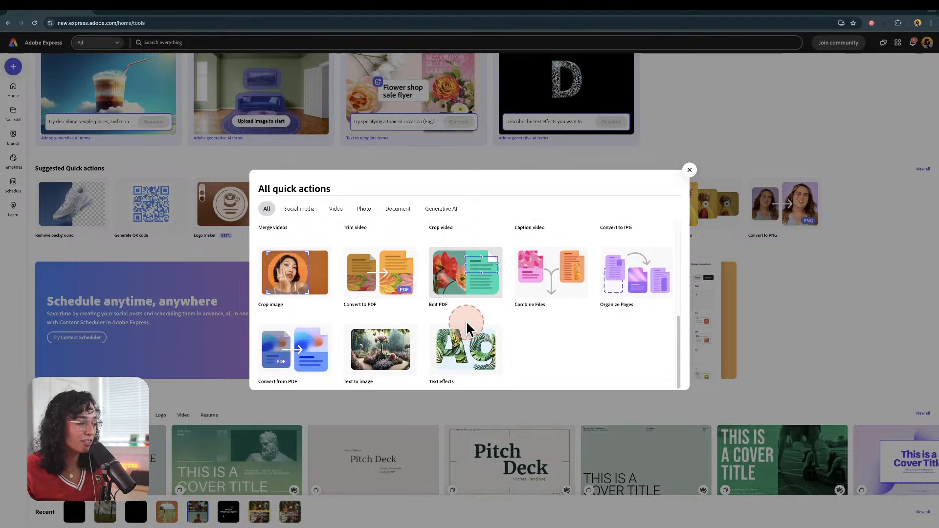
scroll(467, 328, up, 3)
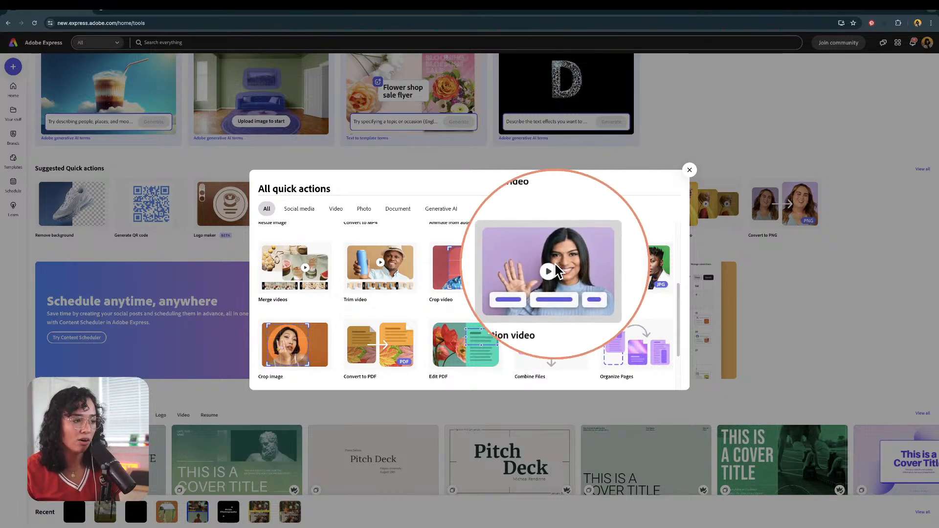
click(689, 170)
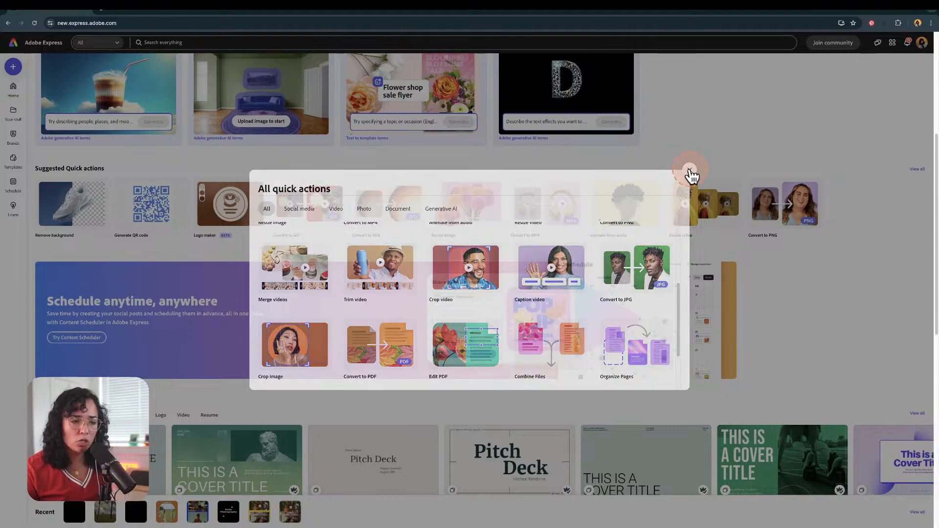
Step: Open the Explore videos library from Templates and browse down to the nature footage
scroll(667, 174, up, 5)
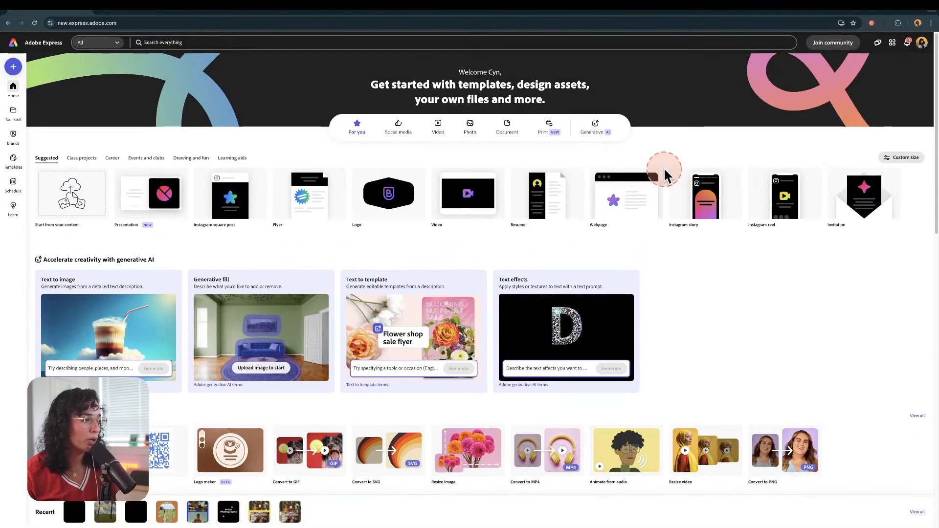
click(13, 159)
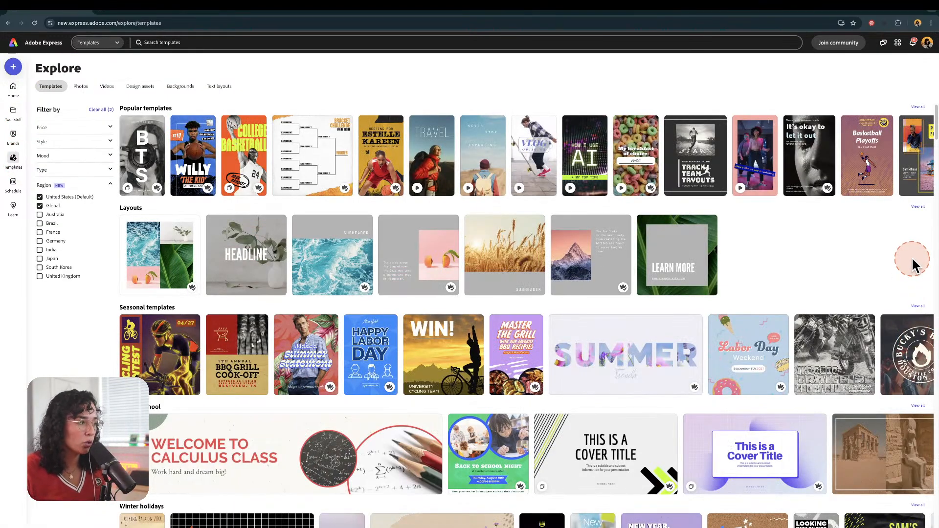
click(107, 88)
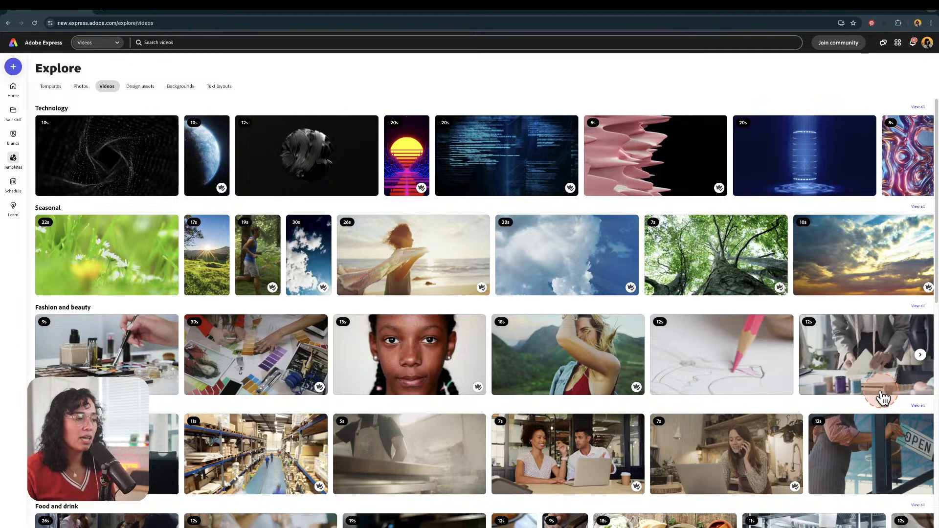
scroll(882, 399, down, 1)
scroll(883, 398, down, 4)
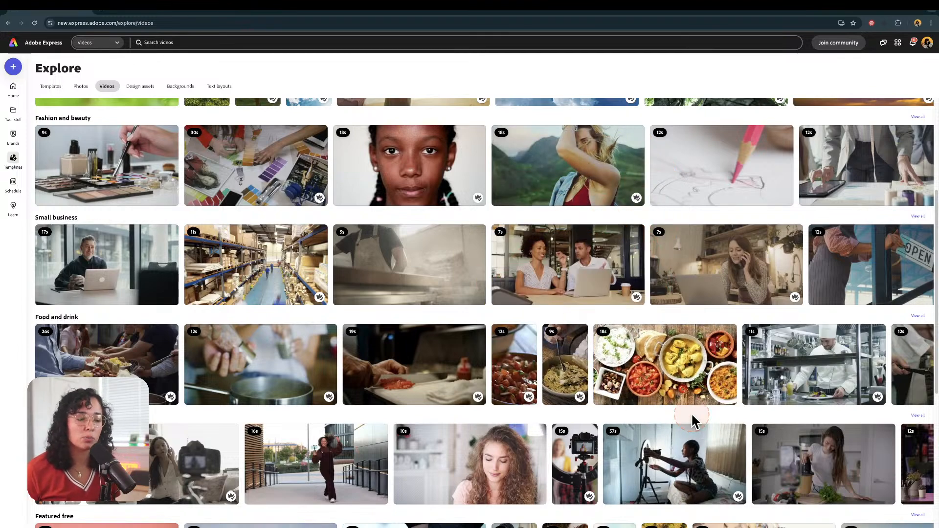
scroll(692, 420, down, 1)
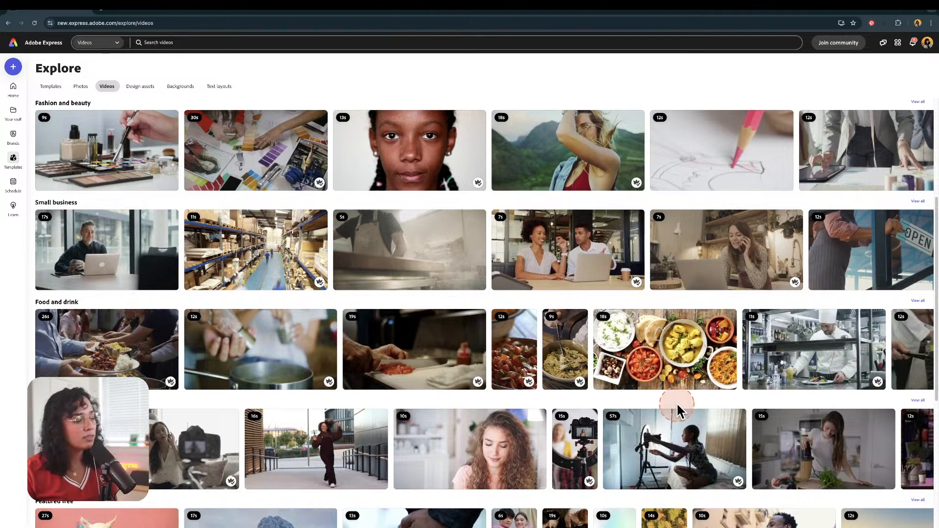
scroll(678, 414, down, 5)
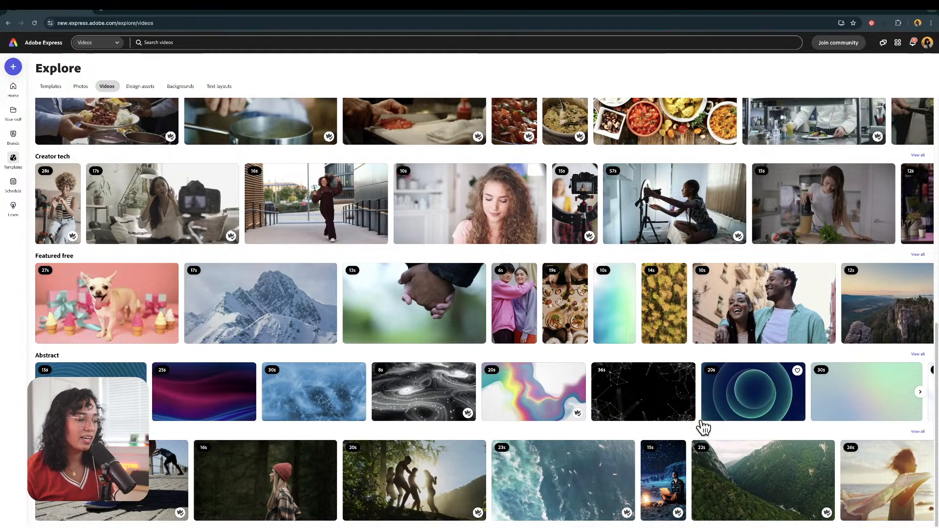
Step: Open the stock video of young people dancing on a hill and start a new custom-size project from it
click(437, 475)
click(603, 362)
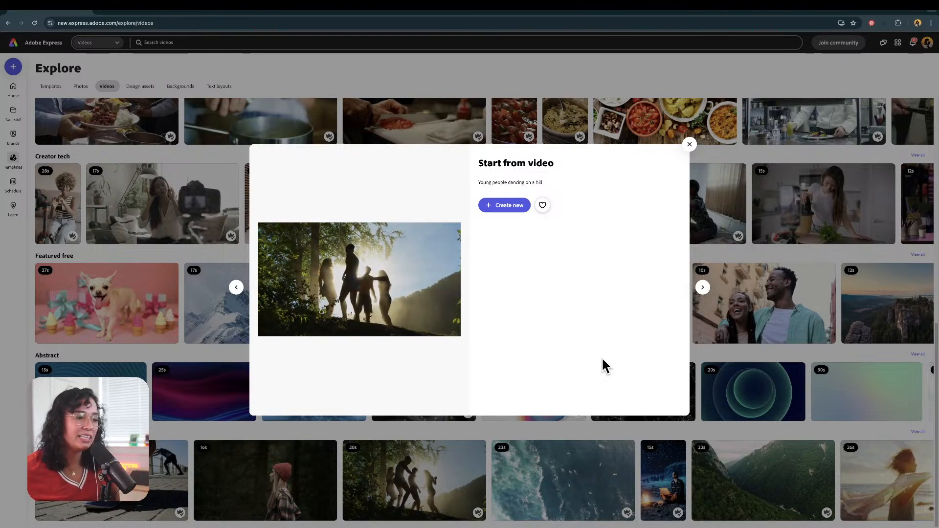
click(504, 205)
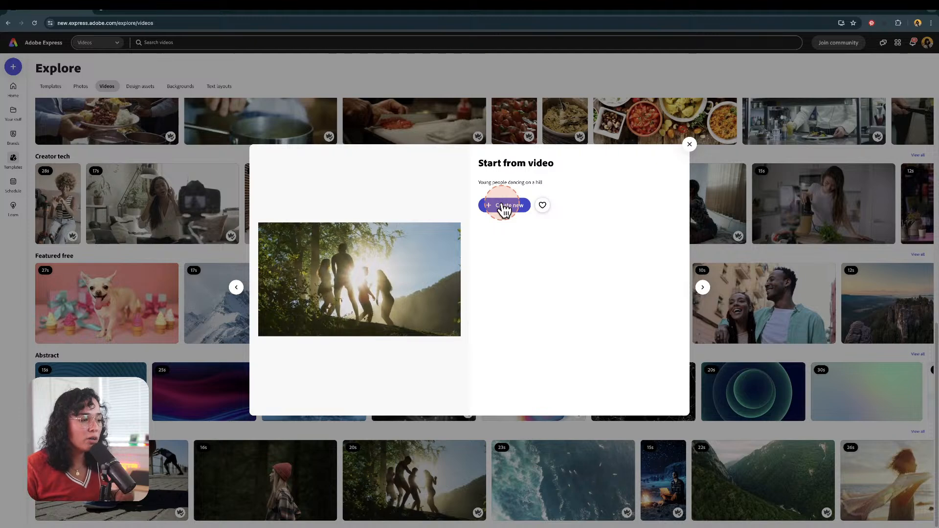
click(504, 207)
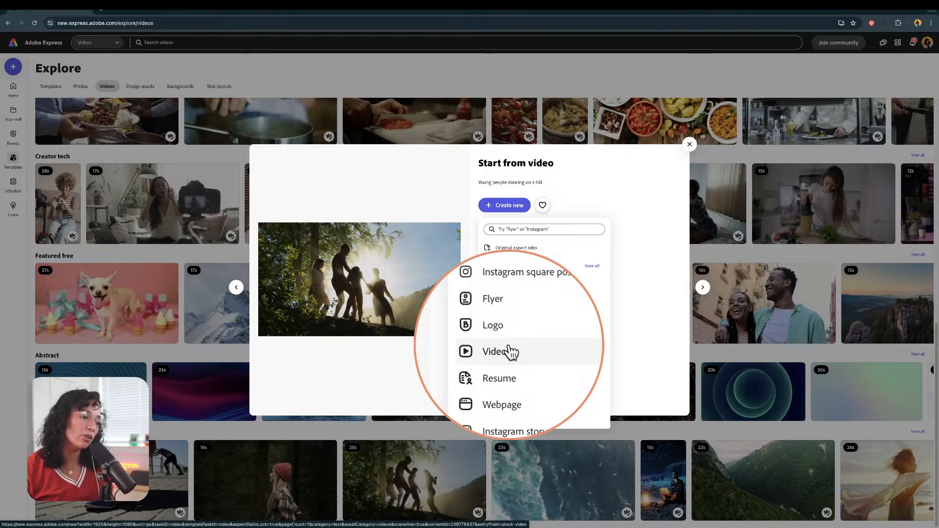
click(511, 281)
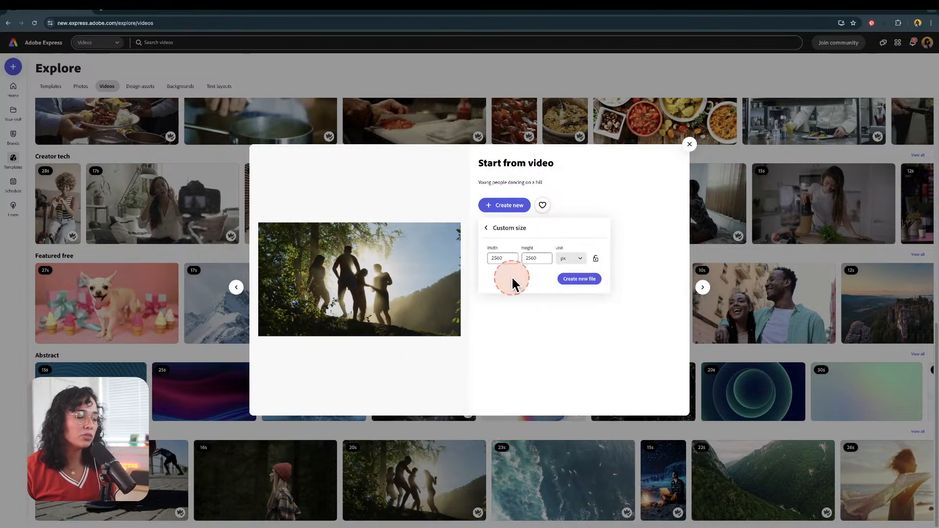
Step: Set the custom size to 1080 px wide by 1920 px high and create the new file
click(503, 254)
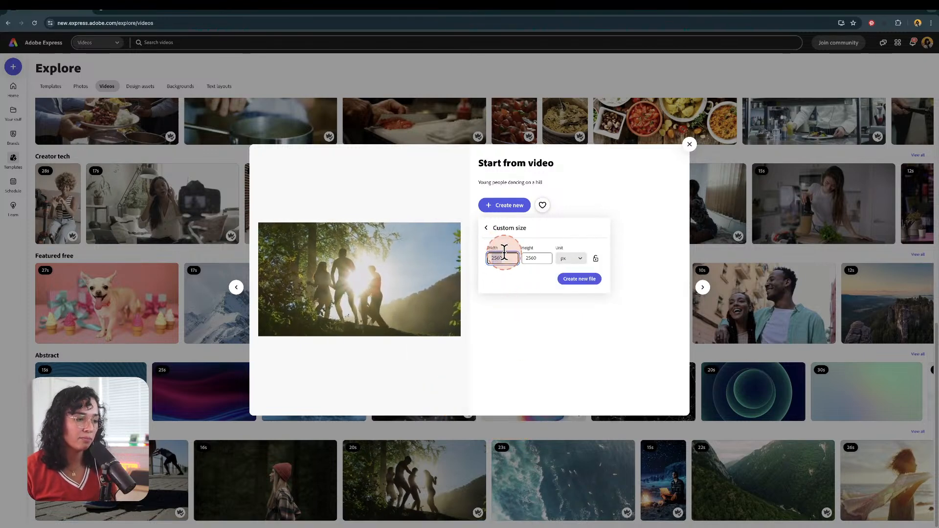
key(BackSpace)
key(BackSpace)
key(BackSpace)
key(BackSpace)
text(1080)
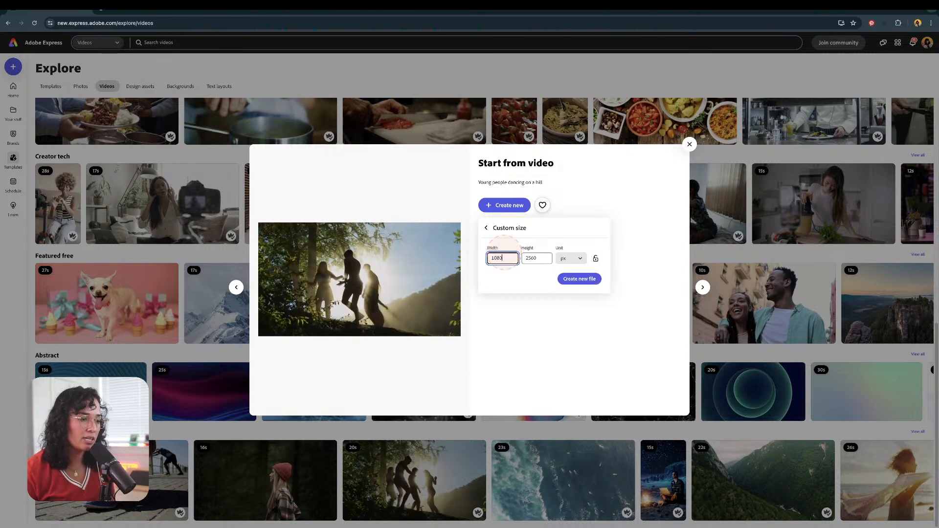
click(535, 259)
key(BackSpace)
key(BackSpace)
key(BackSpace)
key(BackSpace)
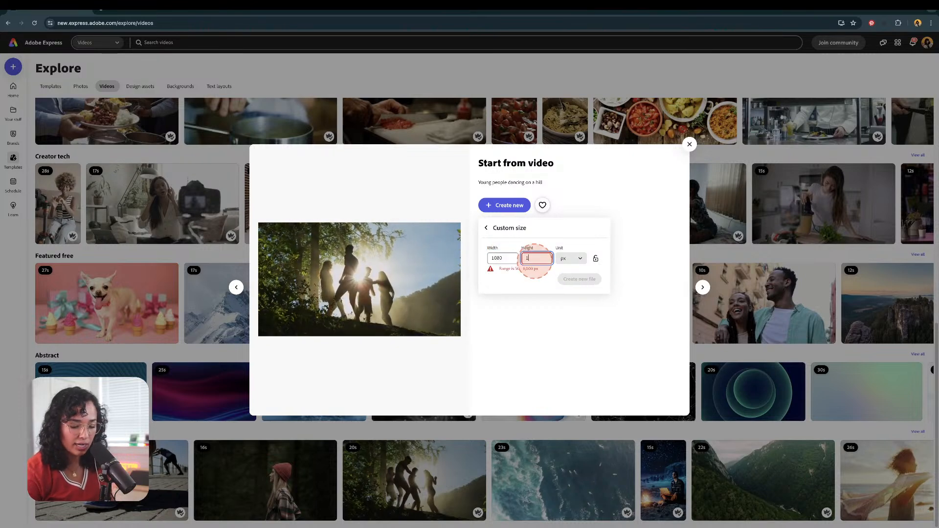
text(1920)
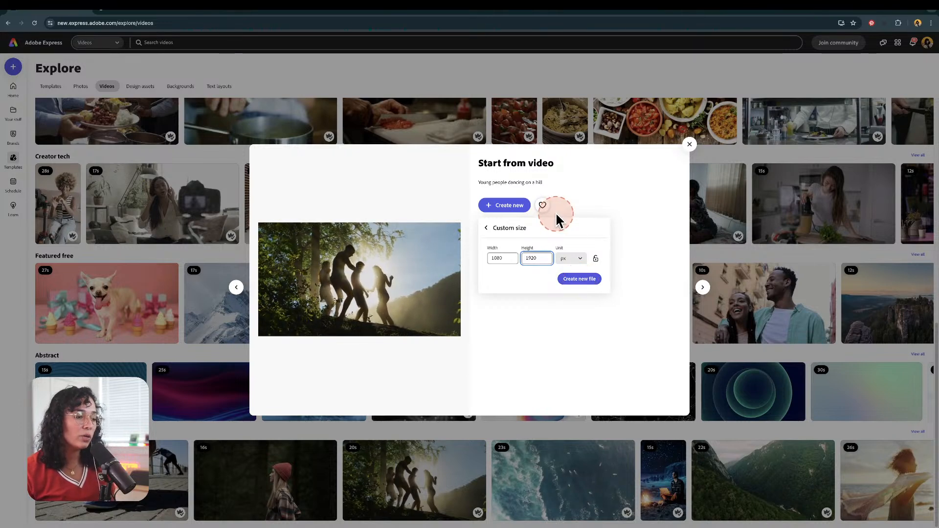
click(580, 280)
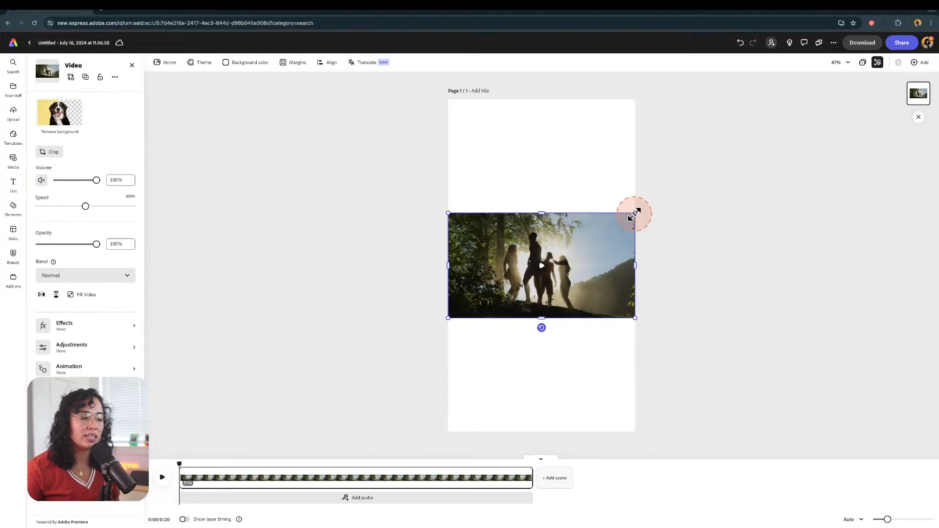
Step: Try enlarging the dancing video clip on the page, undo the resize, and reselect the clip
drag(634, 213, 666, 238)
key(super+z)
click(505, 123)
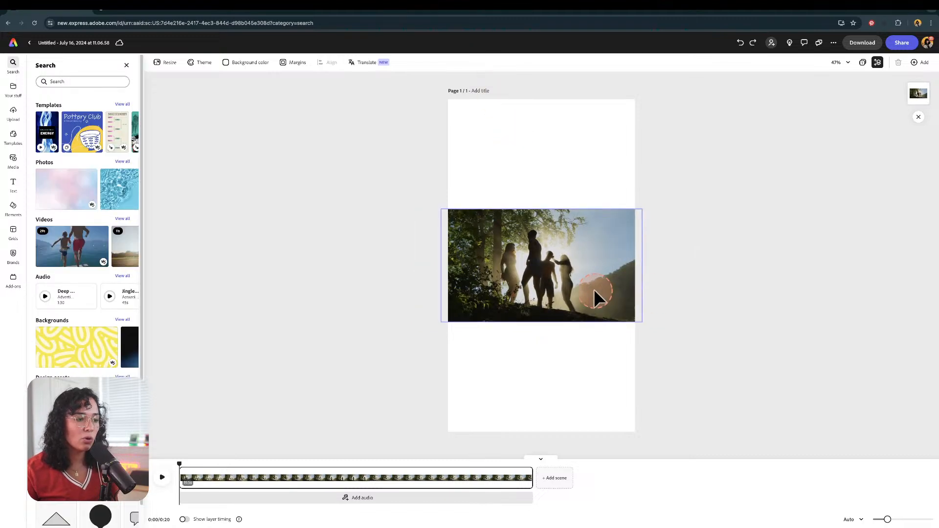
click(594, 289)
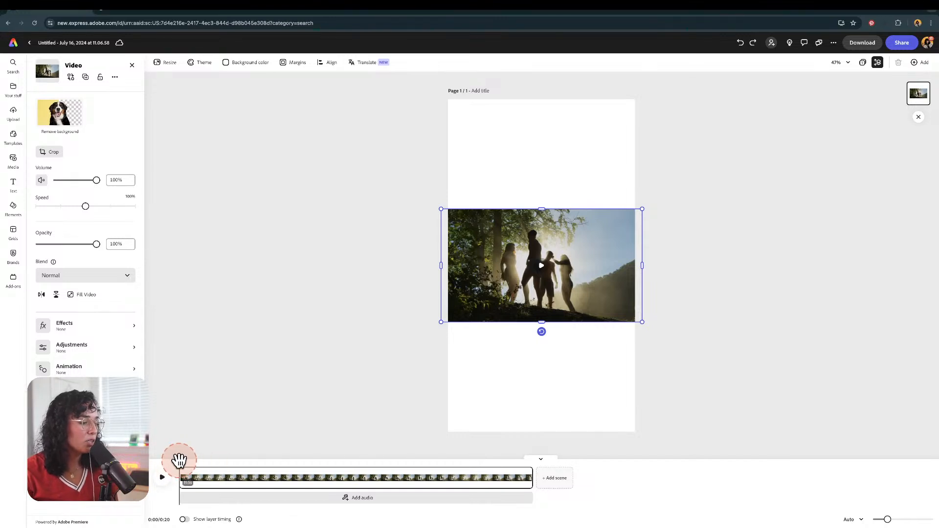
Step: Scrub the playhead through the clip on the timeline to preview the footage
drag(179, 463, 334, 464)
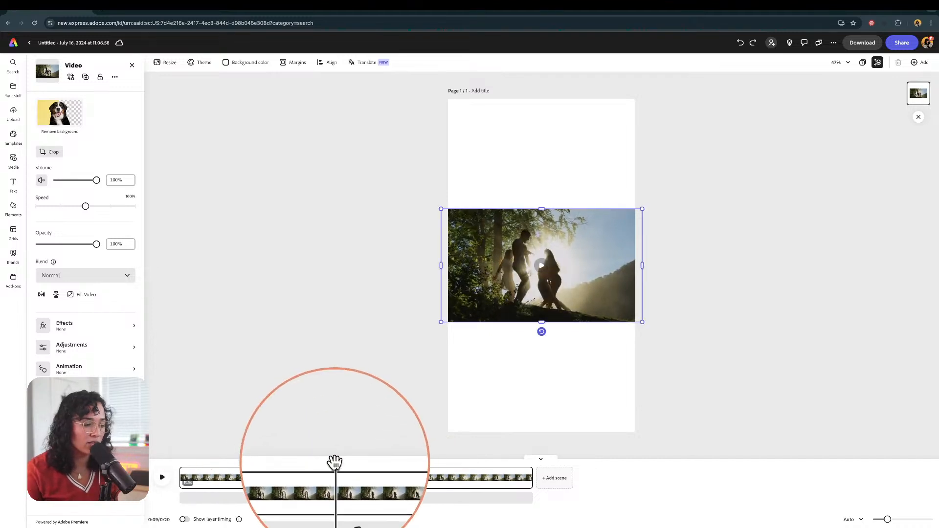
drag(336, 462, 485, 465)
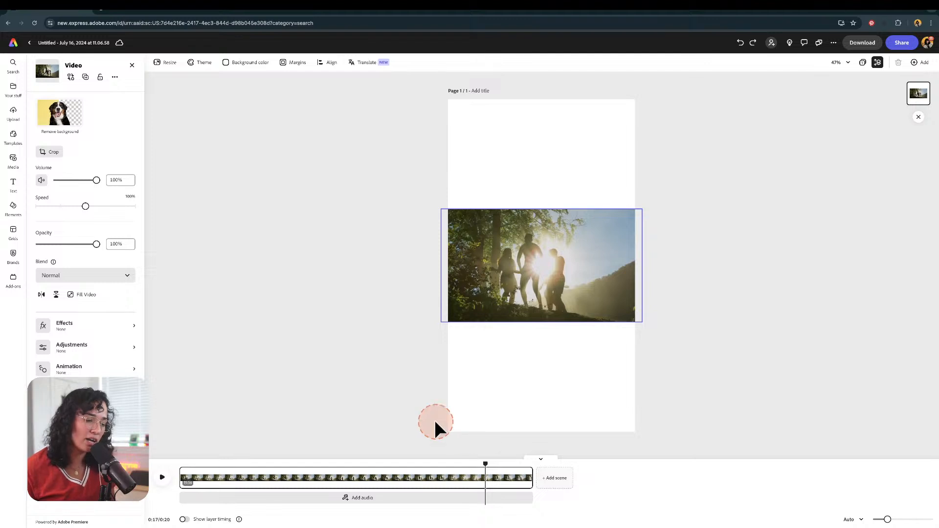
click(509, 307)
click(500, 356)
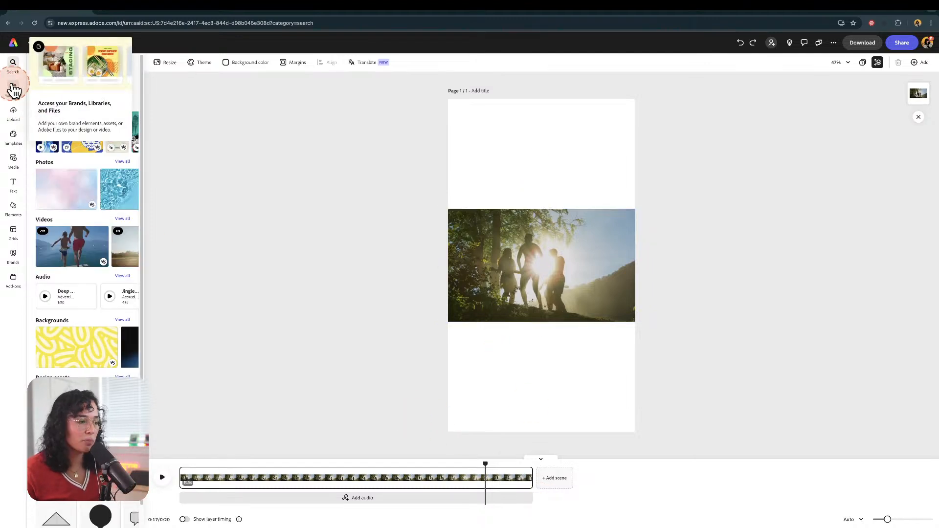
click(559, 230)
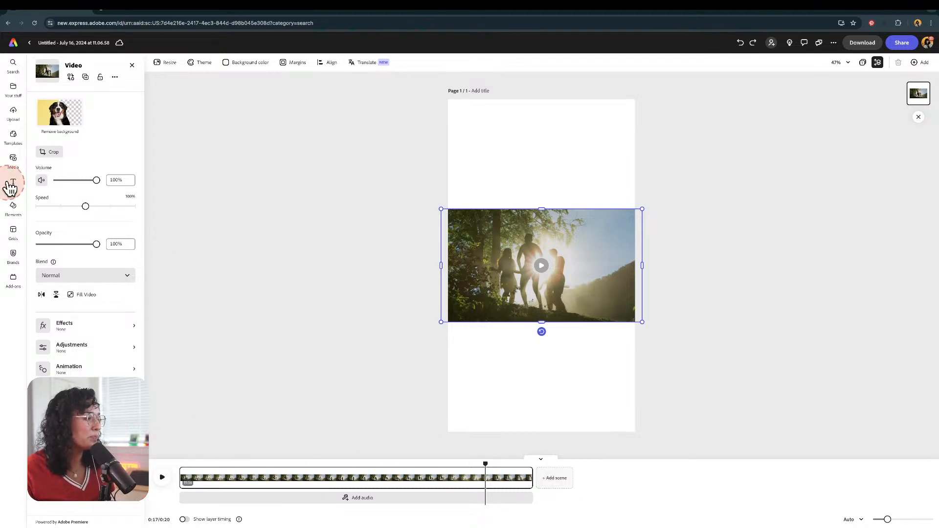
Step: Open the Outdoors file from Your stuff, page through its three pages in the preview, and close it
click(15, 91)
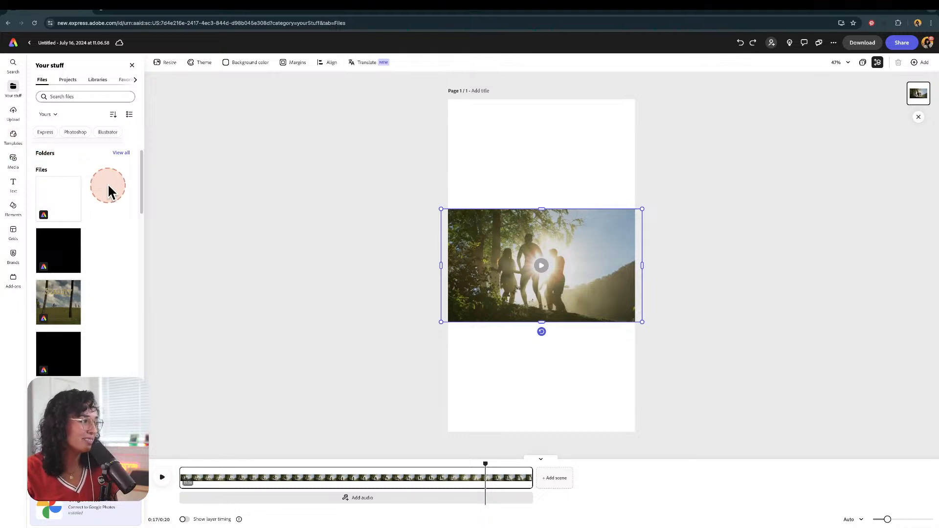
mouse_move(141, 164)
mouse_down()
mouse_move(140, 176)
mouse_move(138, 155)
mouse_up()
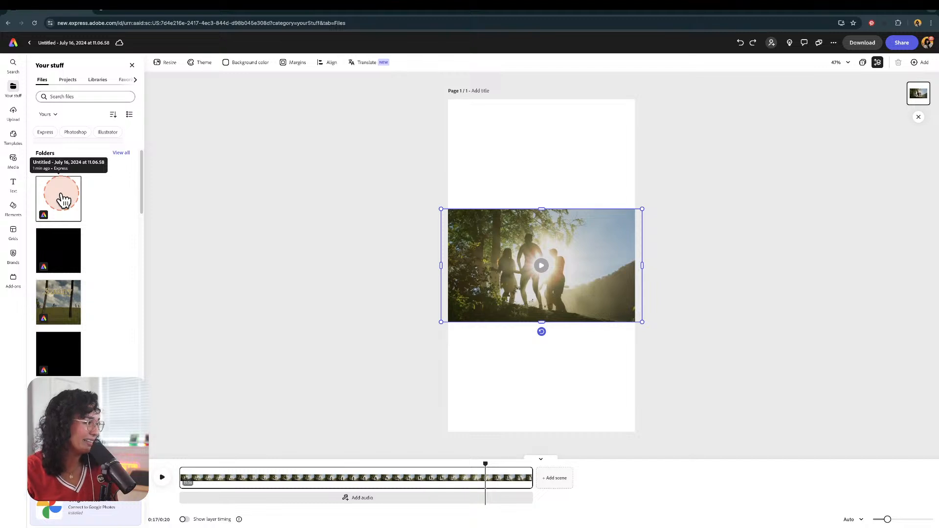
click(68, 251)
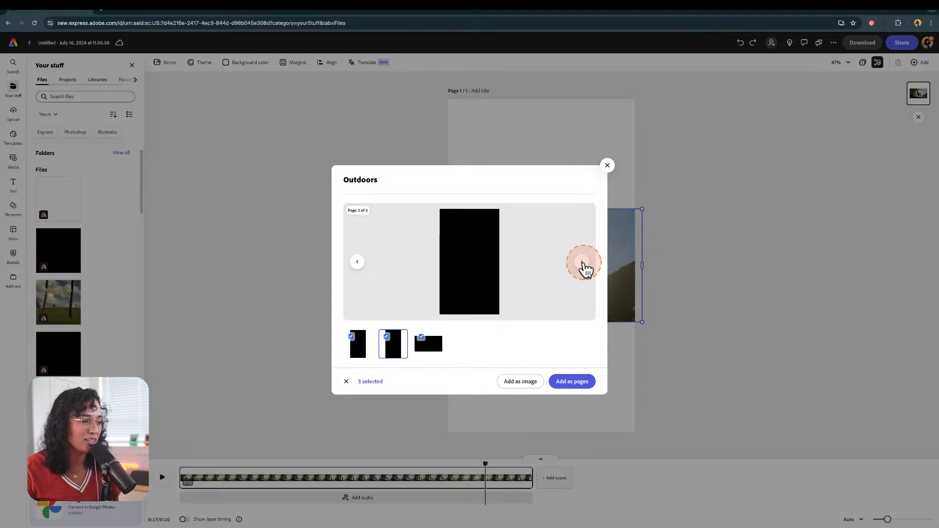
click(583, 265)
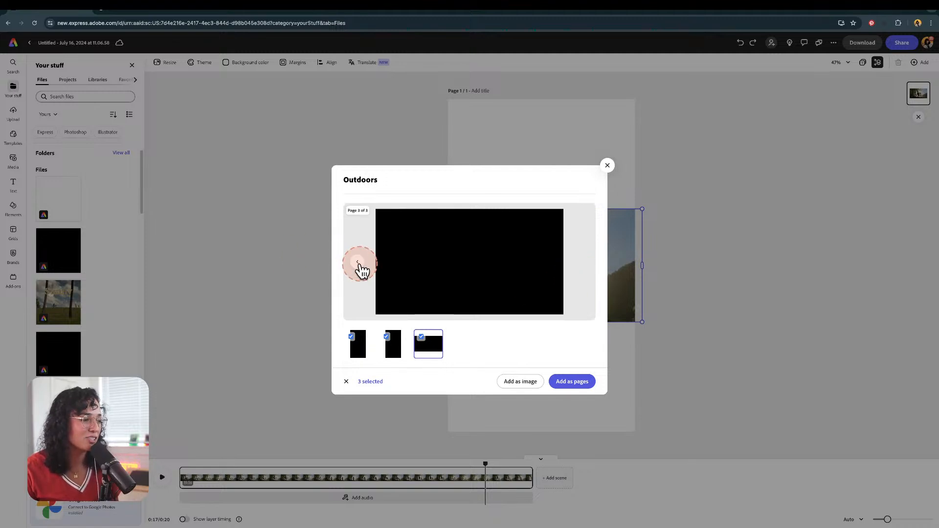
click(358, 264)
click(357, 264)
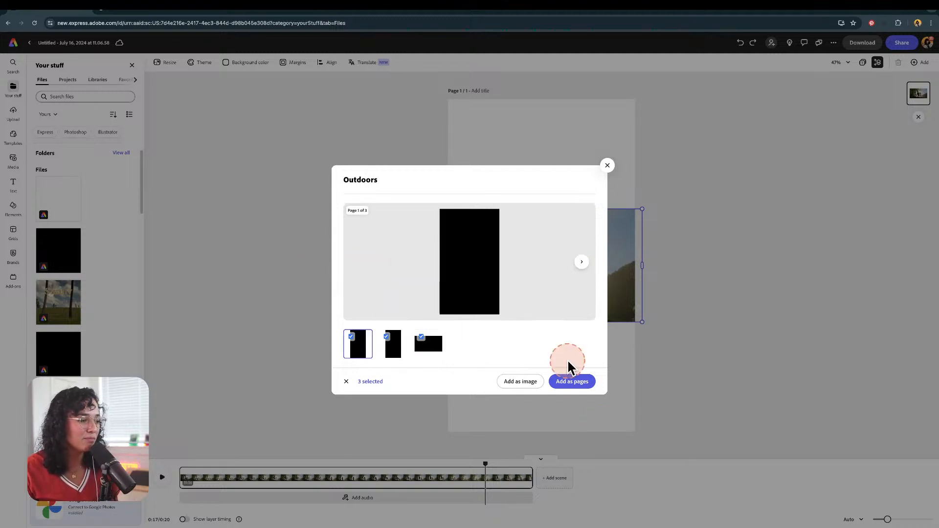
click(575, 383)
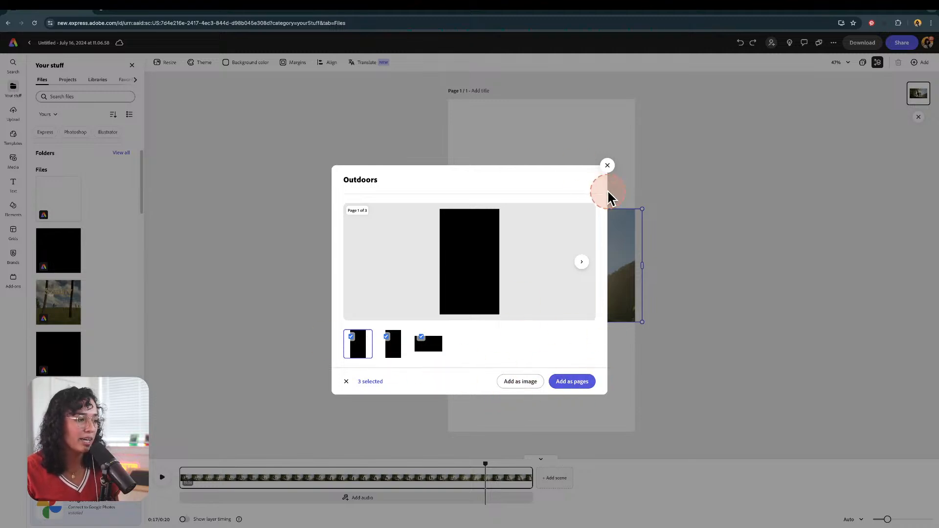
click(608, 168)
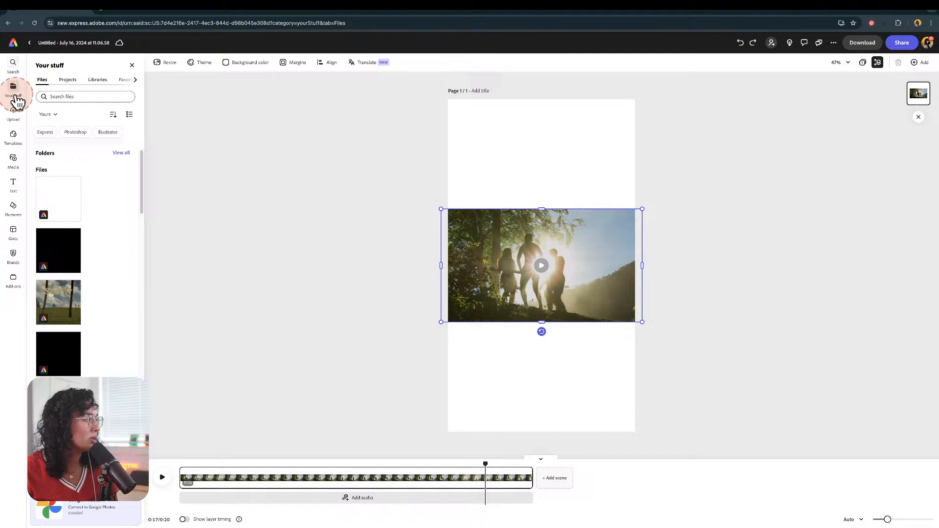
Step: Return to the home page and open the Outdoors project from the recent files
click(14, 43)
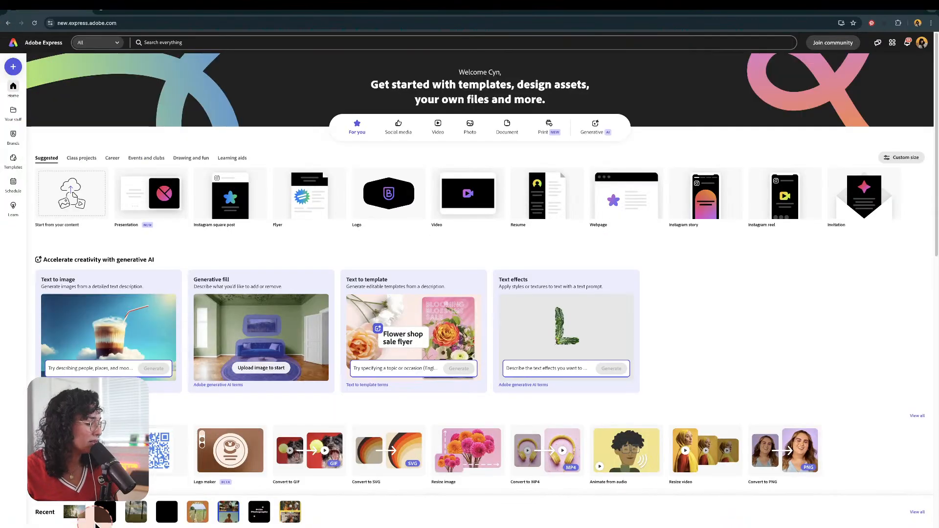
click(104, 515)
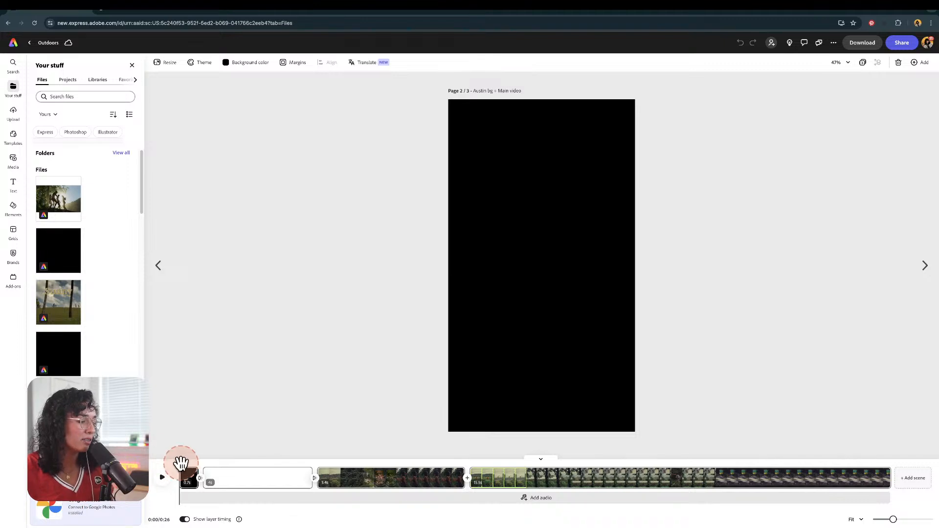
drag(179, 469, 452, 480)
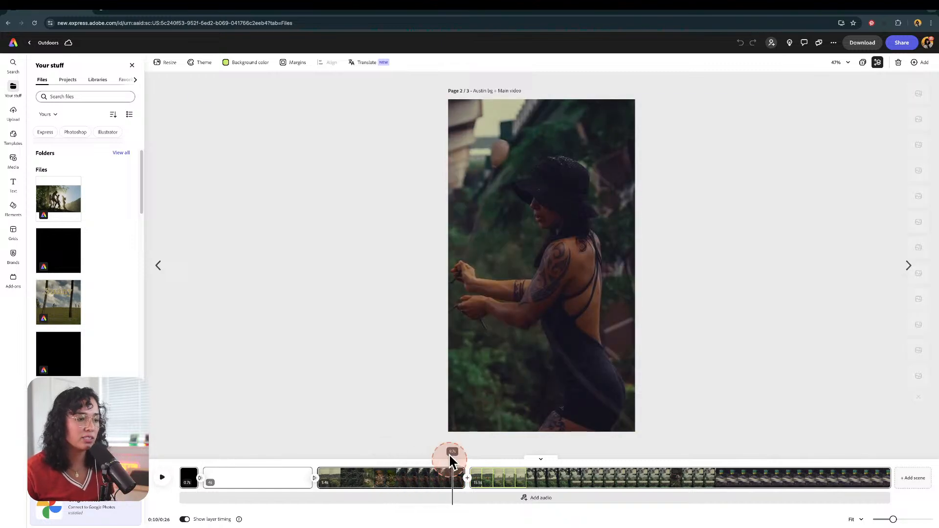
Step: Scrub through the Outdoors project's timeline to review its clips and animations
click(519, 281)
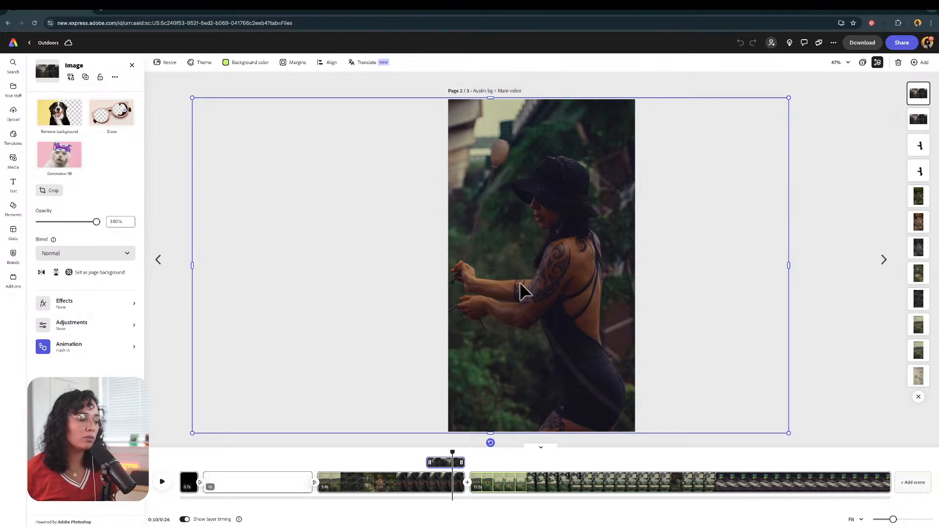
drag(452, 453, 362, 444)
click(536, 363)
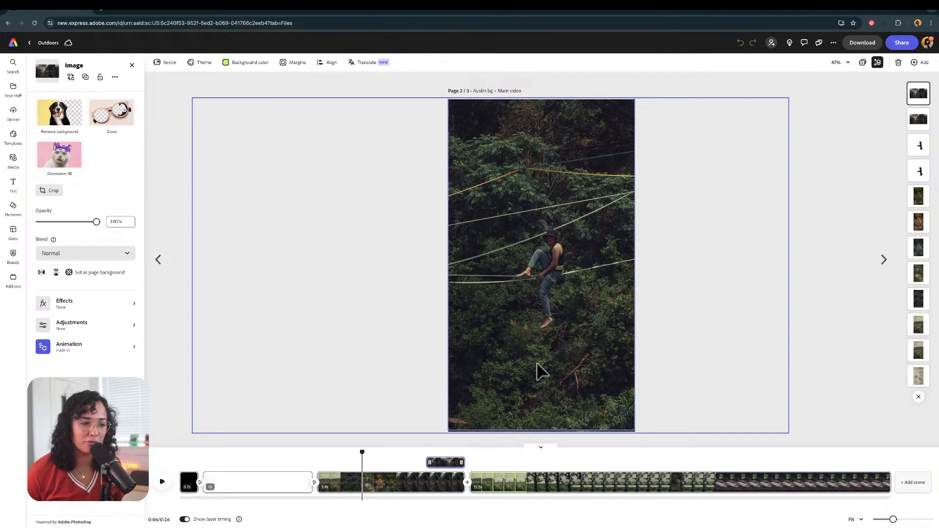
click(358, 432)
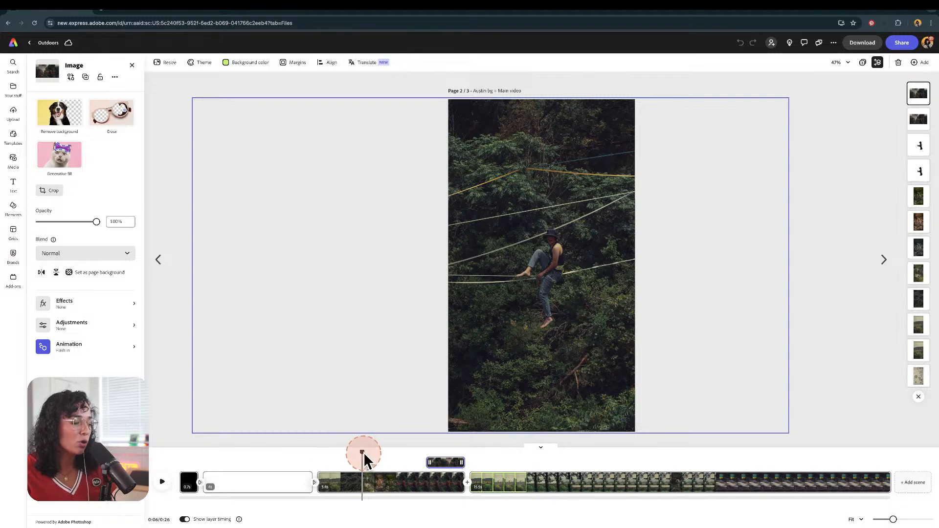
drag(363, 452, 606, 440)
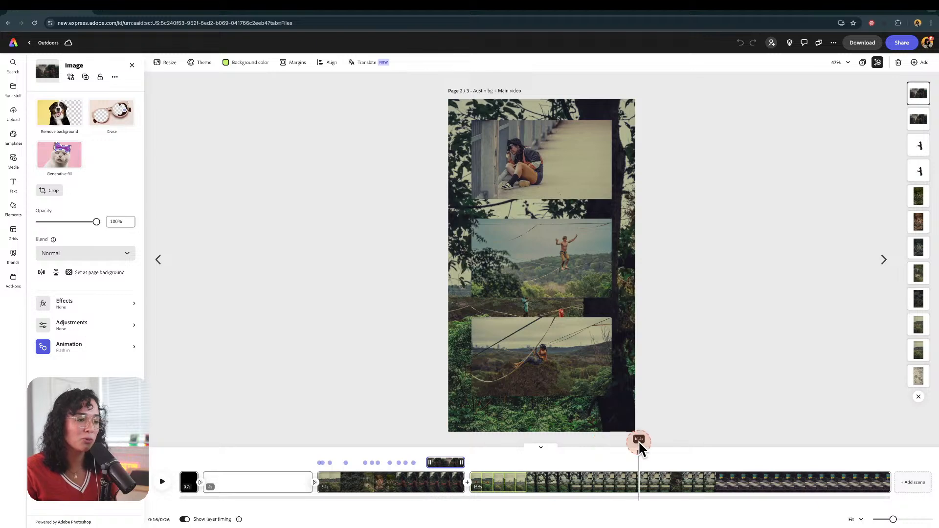
mouse_move(666, 439)
mouse_down()
mouse_move(681, 442)
mouse_move(669, 445)
mouse_up()
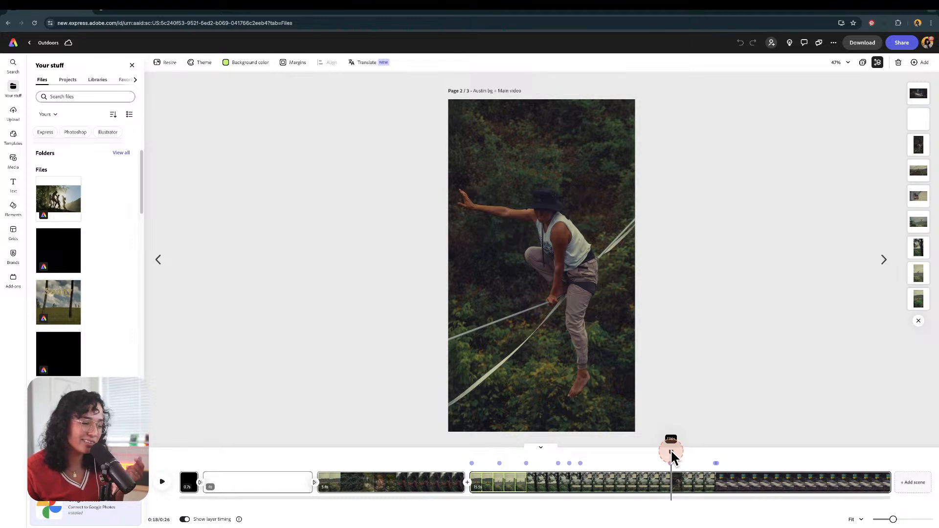
drag(671, 450, 373, 437)
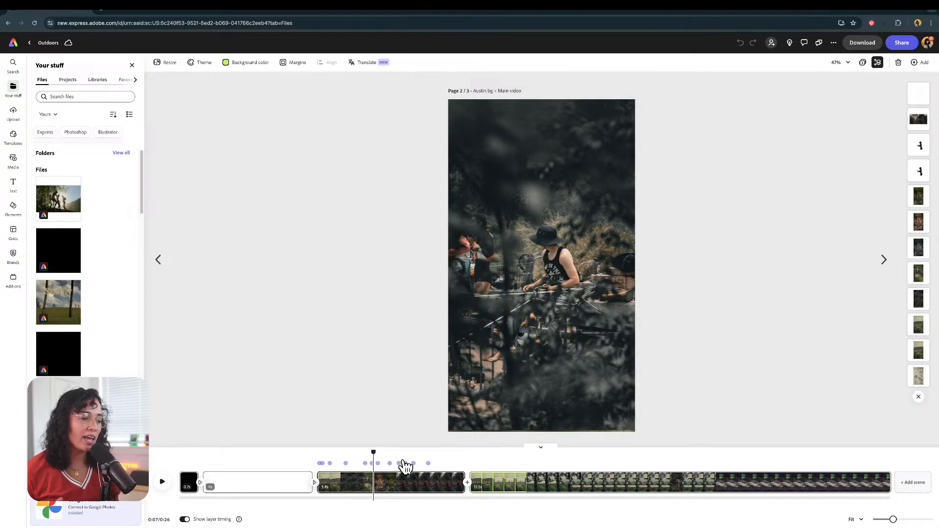
click(385, 461)
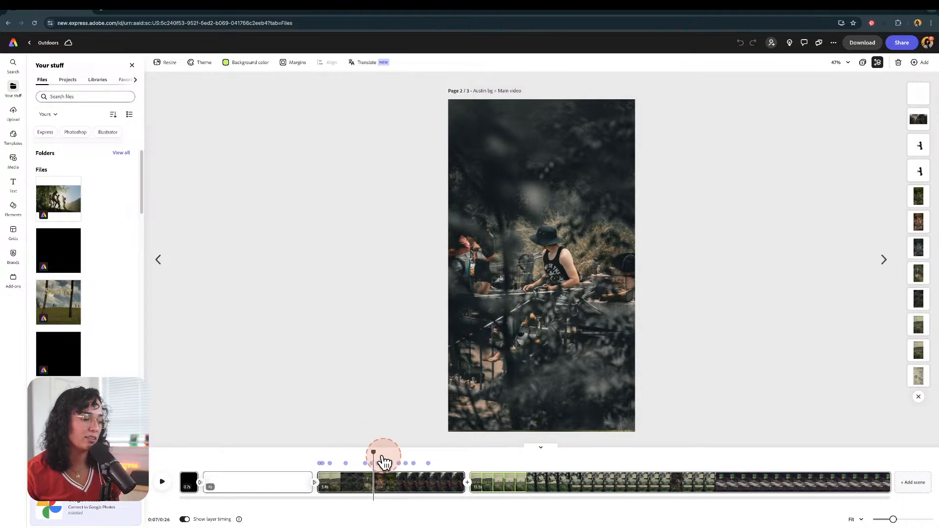
drag(373, 450, 345, 456)
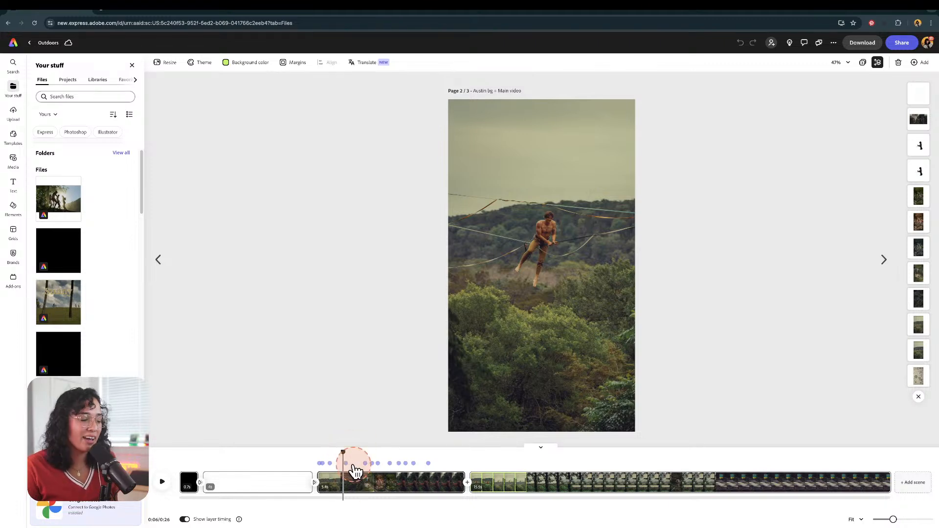
drag(343, 452, 274, 450)
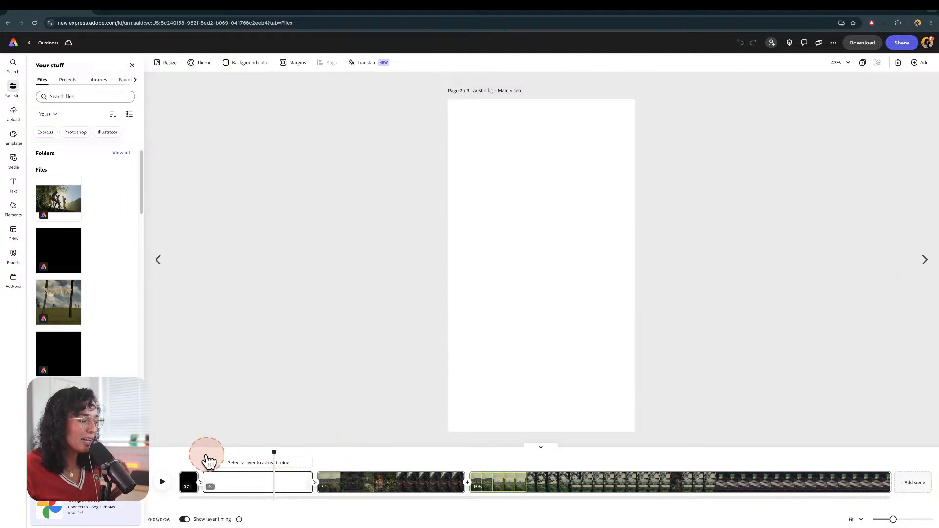
Step: Open the upload dialog and preview several video files in the Creative Kick Off folder
click(14, 120)
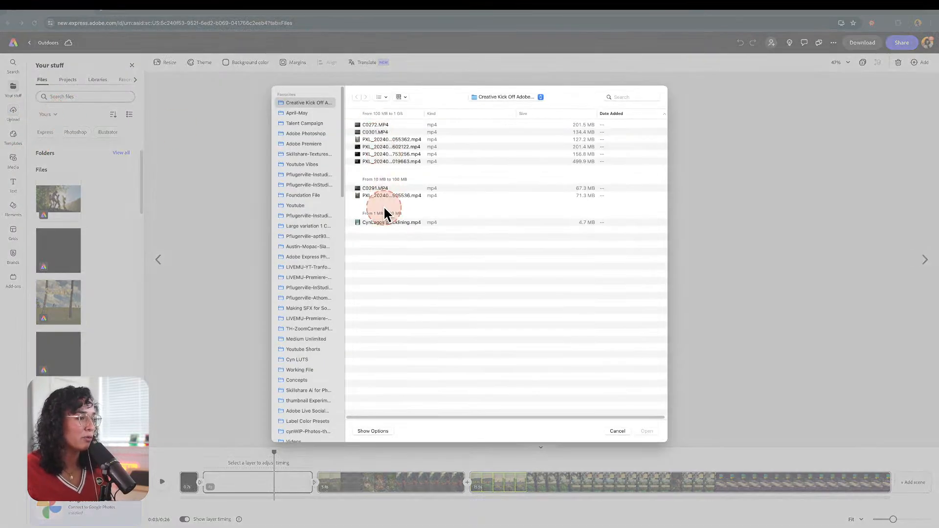
click(379, 223)
key(space)
click(400, 193)
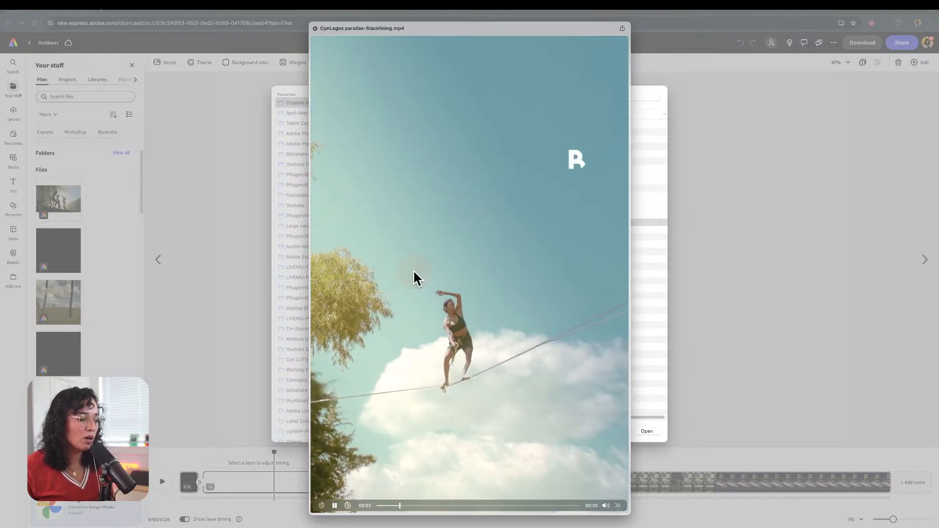
click(604, 506)
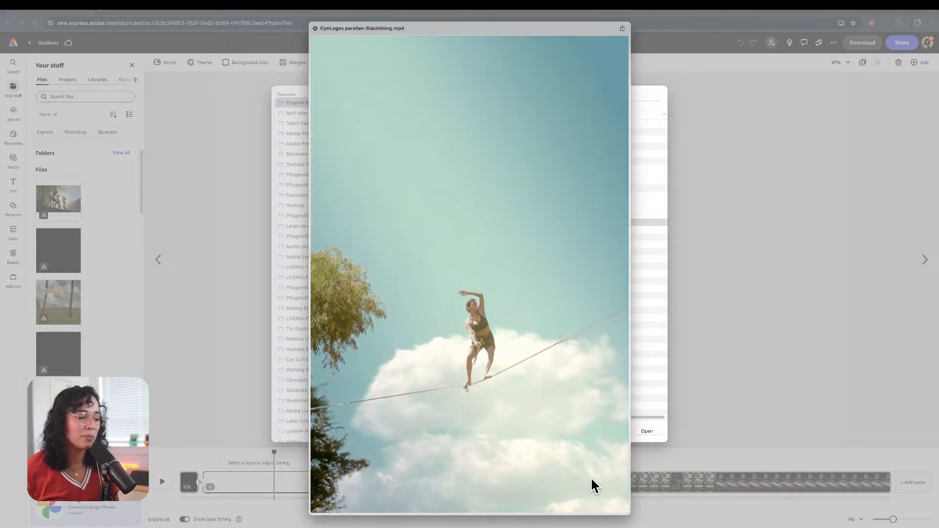
key(space)
key(Up)
key(space)
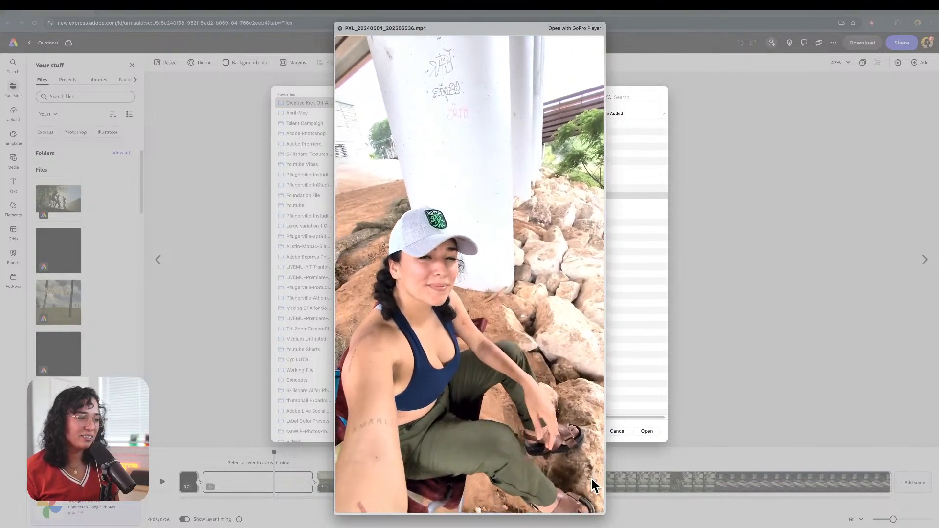
key(space)
click(282, 277)
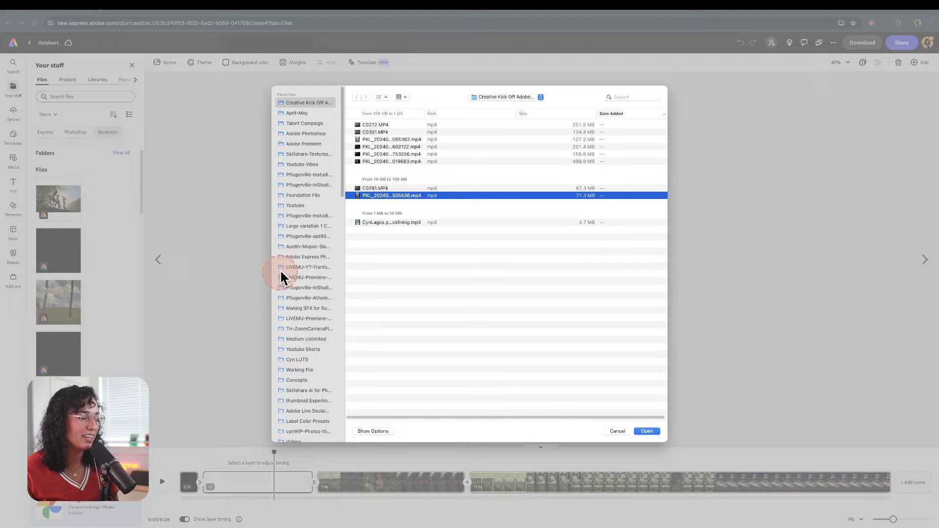
Step: Upload the PXL_20240504_2026055362.mp4 slackline clip onto the page and select it
click(397, 163)
click(396, 140)
key(space)
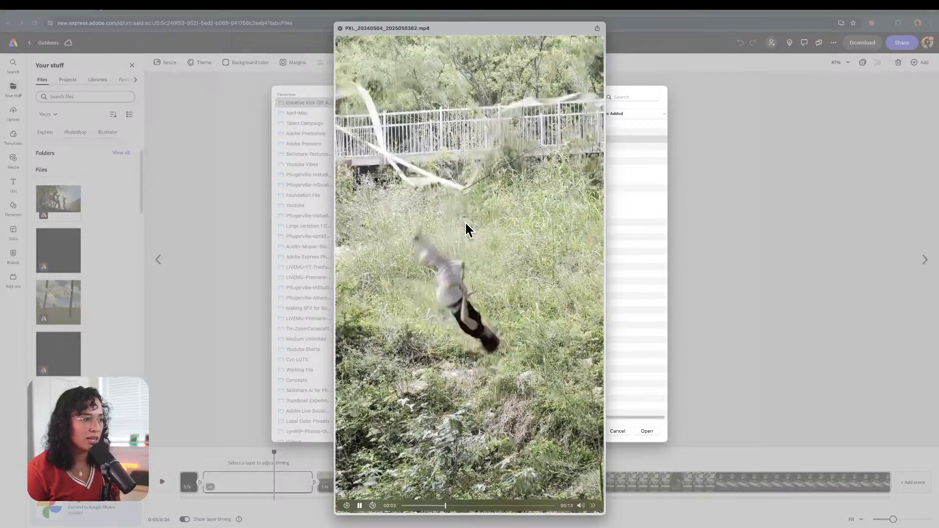
key(space)
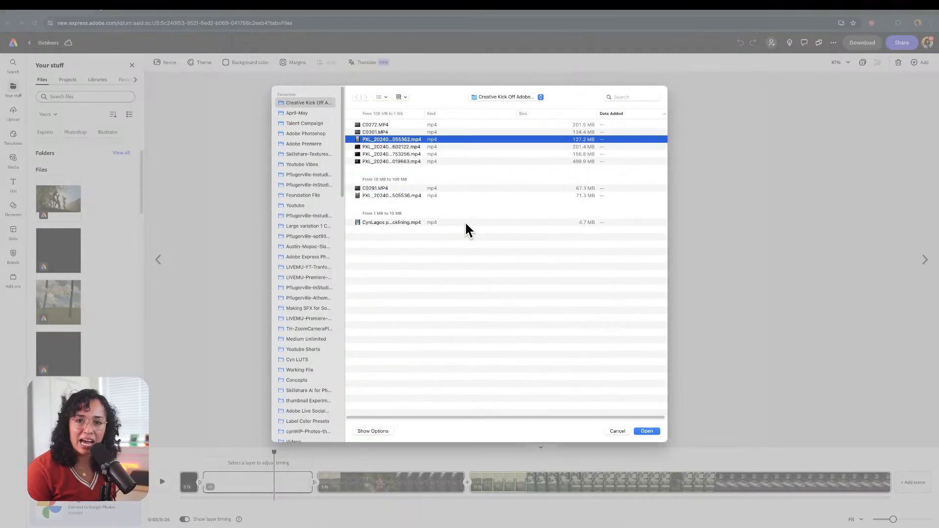
key(Return)
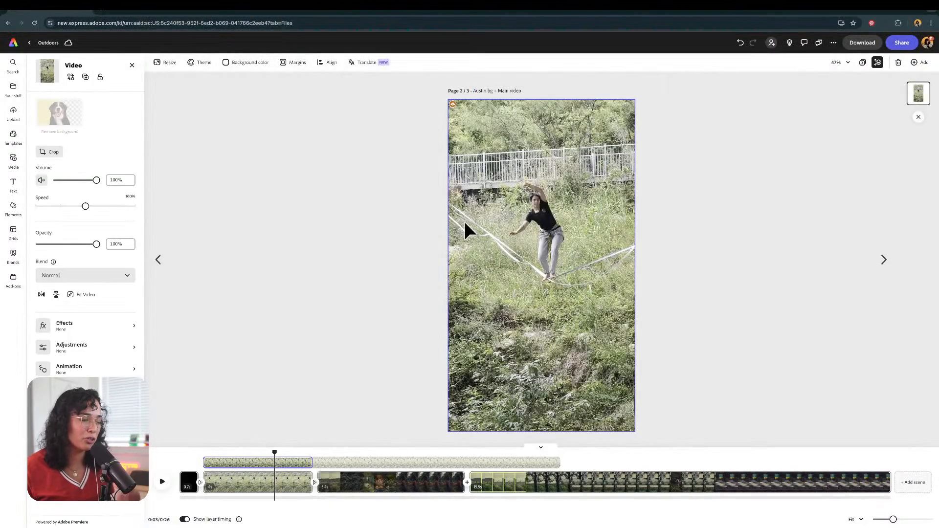
click(509, 209)
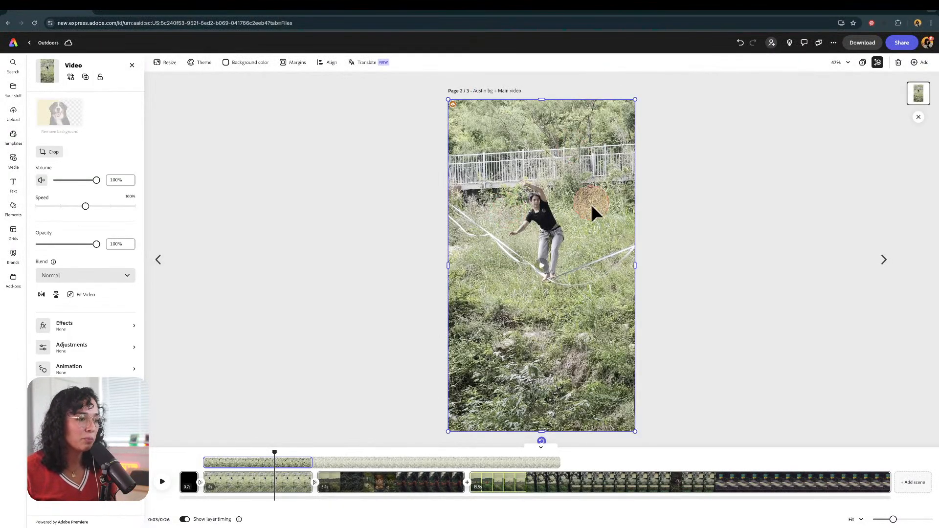
click(572, 271)
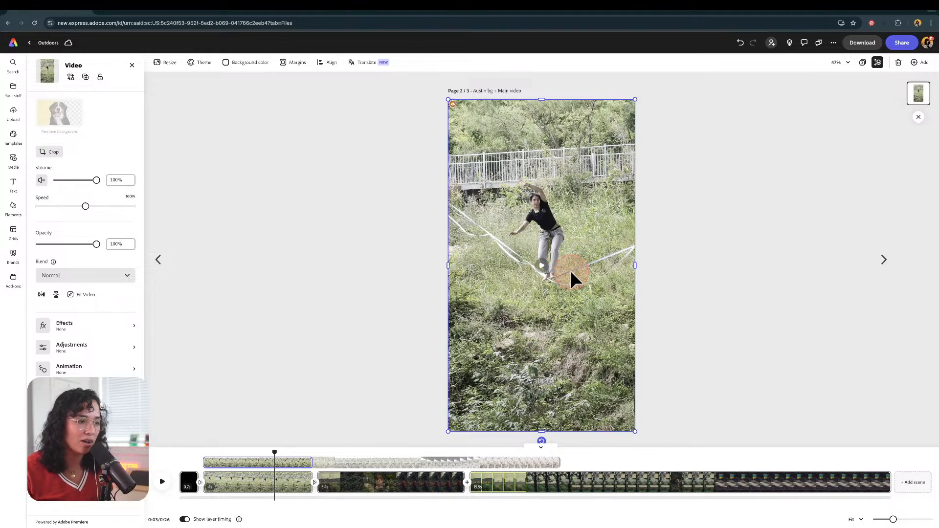
Step: Open the slackline clip's adjustments and set contrast to 39, highlights to -100 and shadows to 33
click(76, 348)
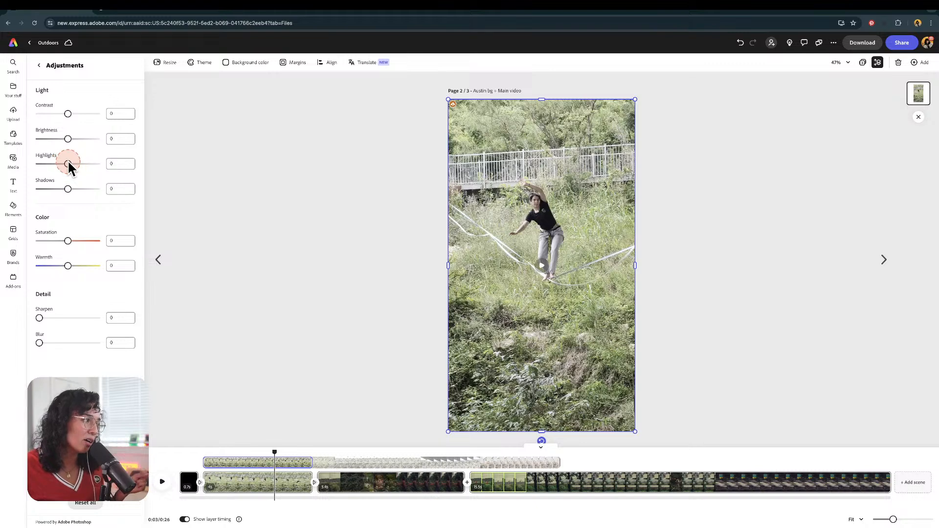
drag(69, 164, 40, 163)
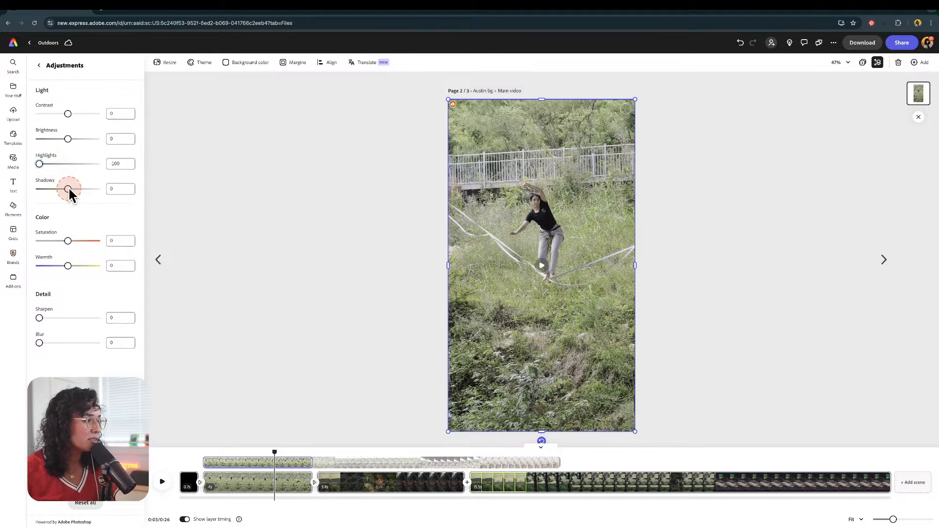
drag(81, 189, 77, 189)
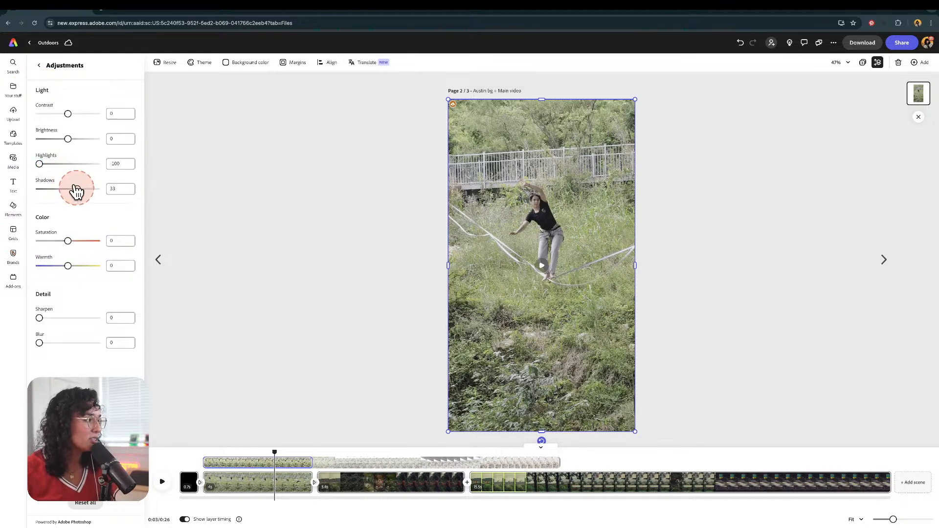
click(68, 112)
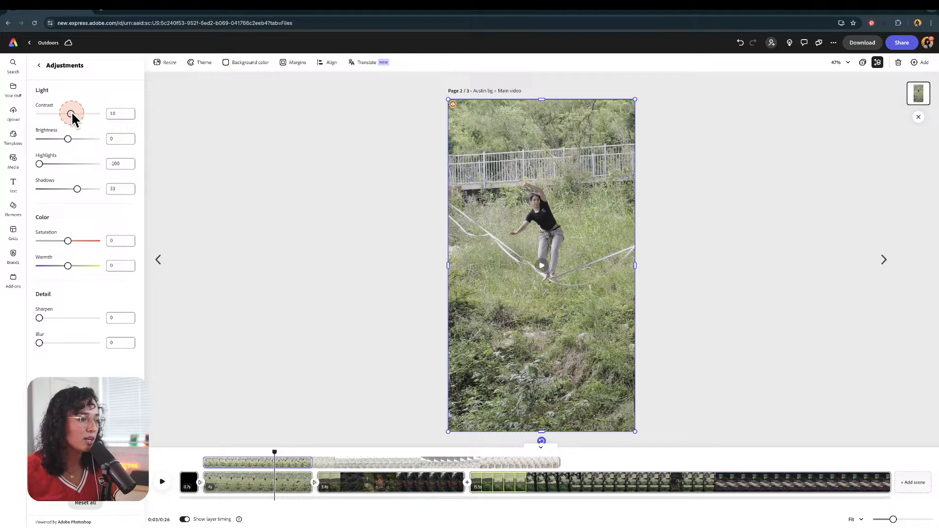
drag(82, 116, 80, 116)
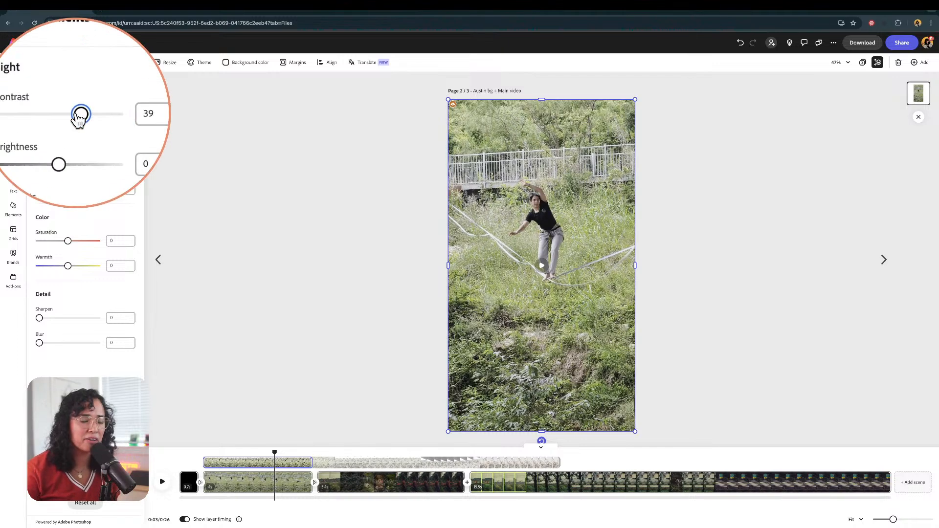
click(93, 168)
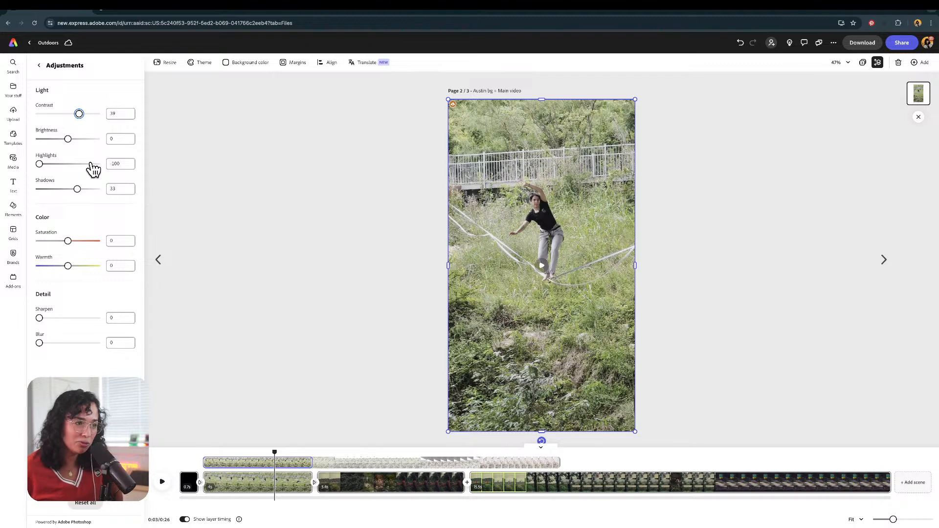
Step: Scale the slackline clip down so it sits inside the page with a margin around it
click(474, 140)
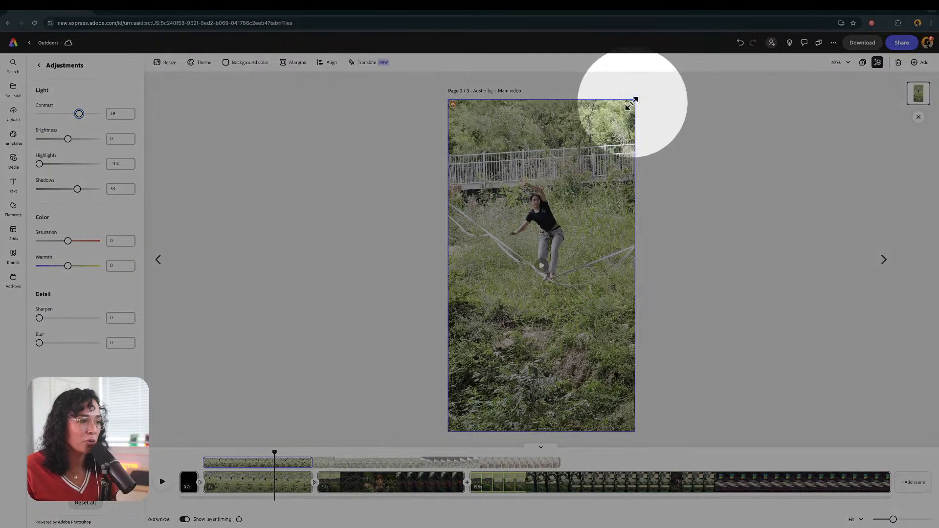
drag(635, 96, 618, 129)
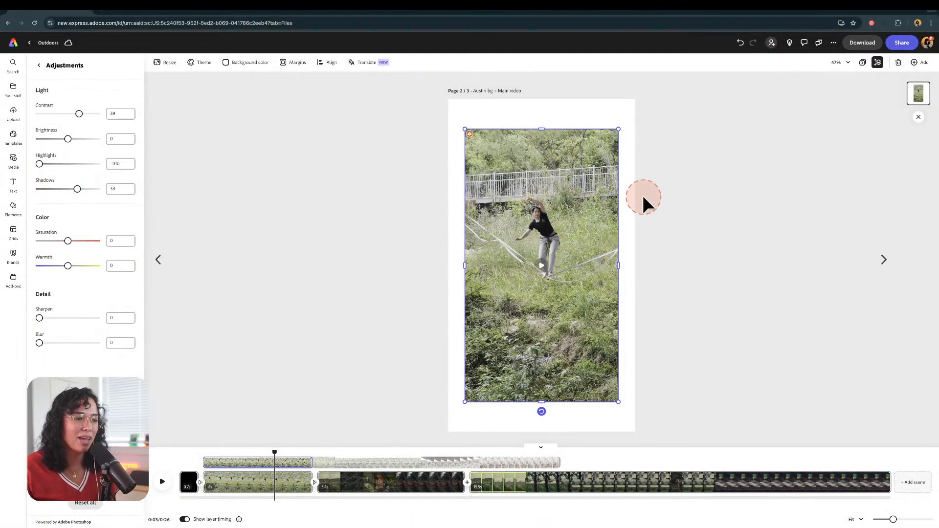
click(653, 189)
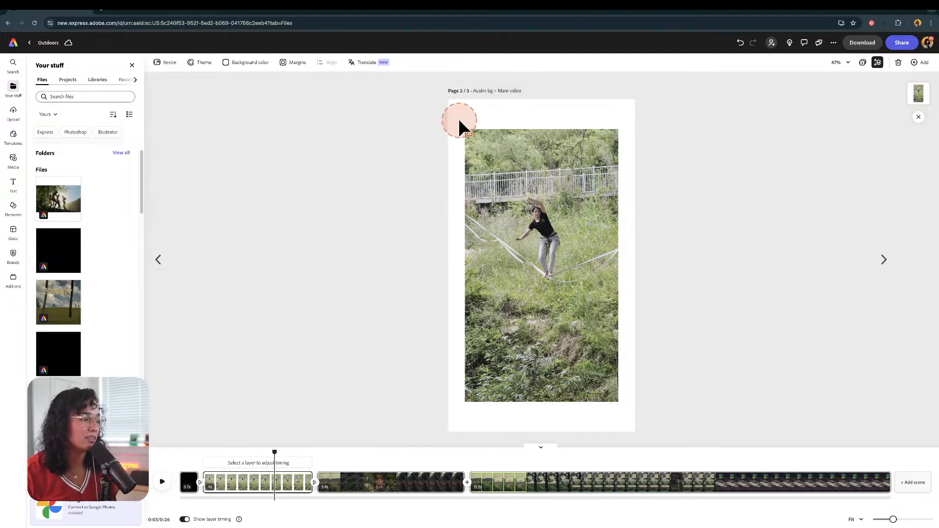
click(495, 228)
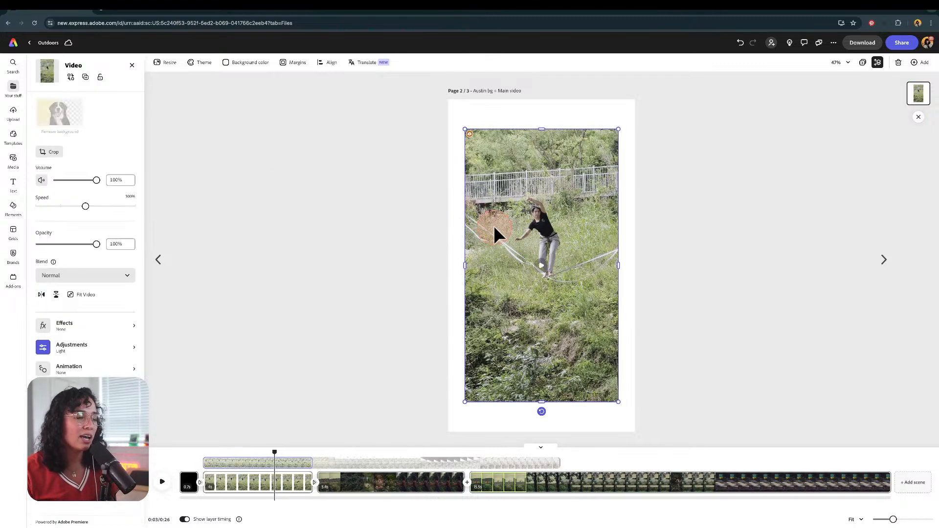
drag(617, 129, 613, 130)
click(641, 216)
click(602, 218)
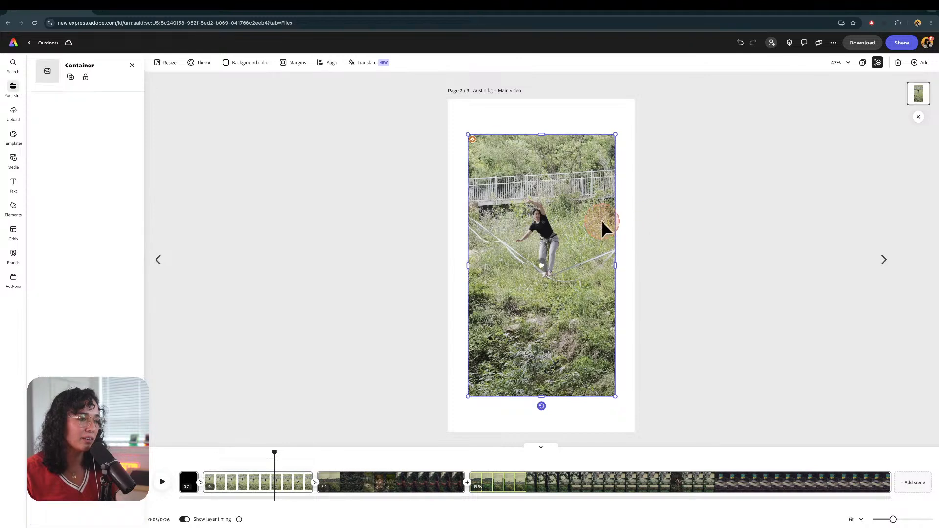
Step: Raise the slackline clip's saturation to 72 and play the first scene back to preview it
click(93, 344)
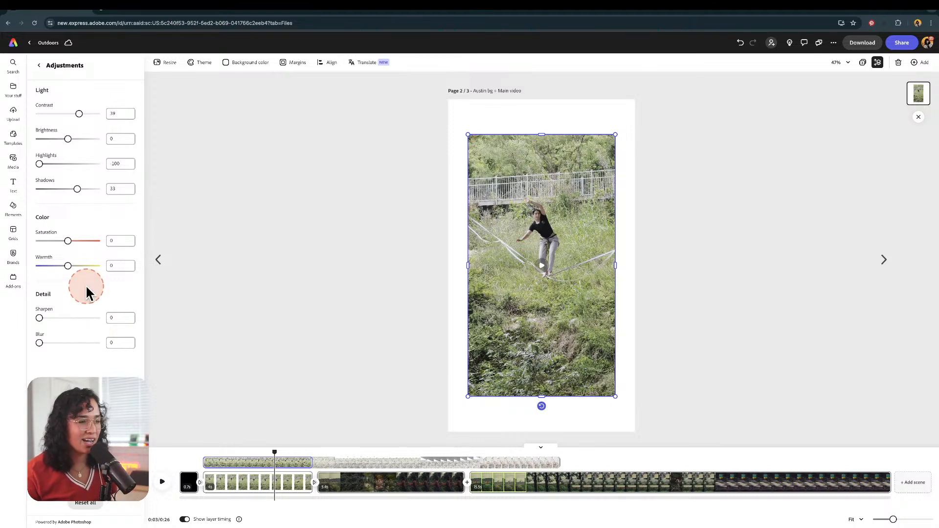
drag(67, 240, 77, 241)
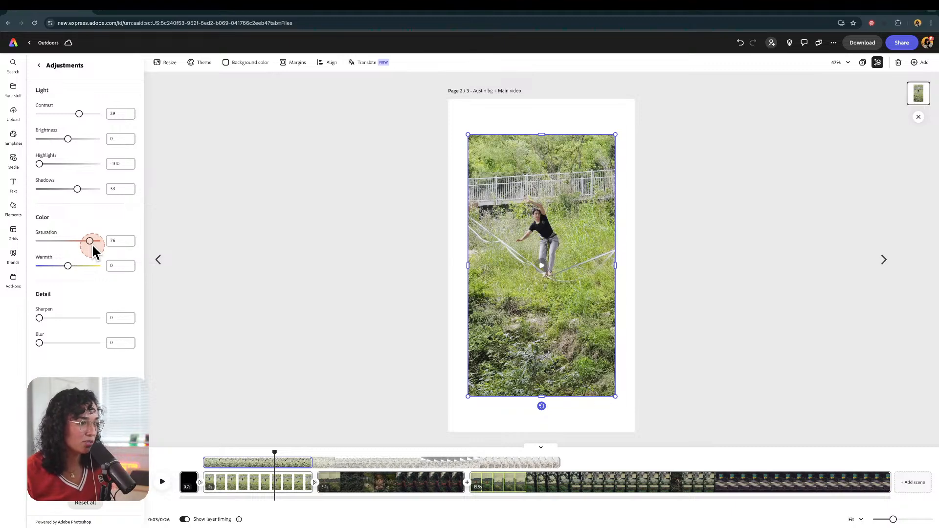
click(213, 461)
click(162, 482)
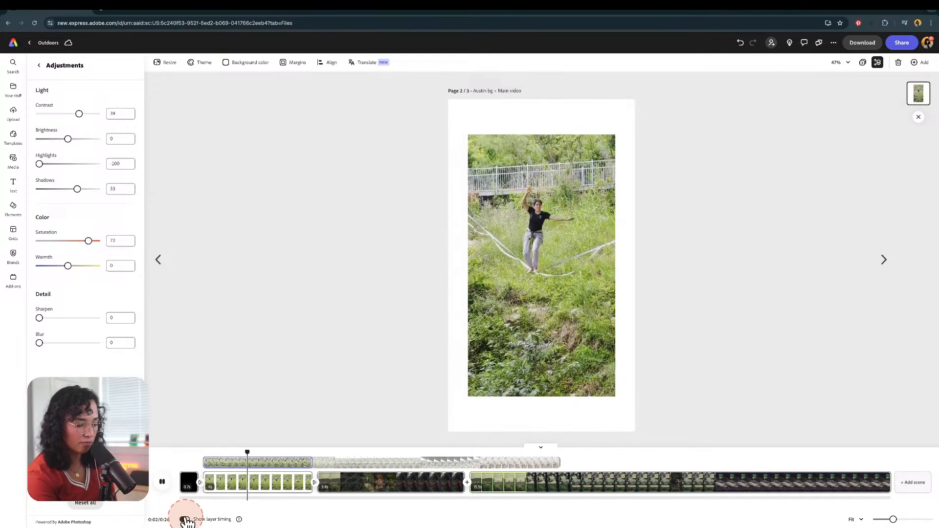
key(space)
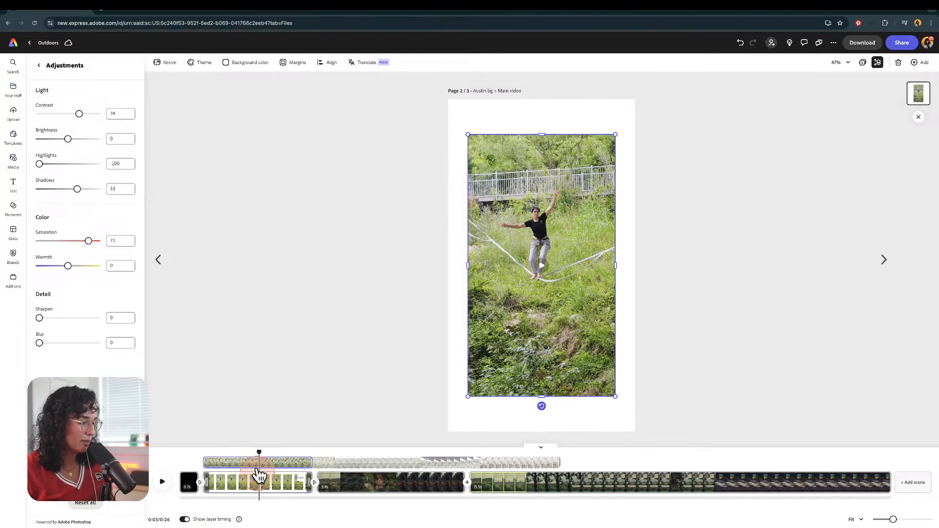
drag(259, 453, 213, 452)
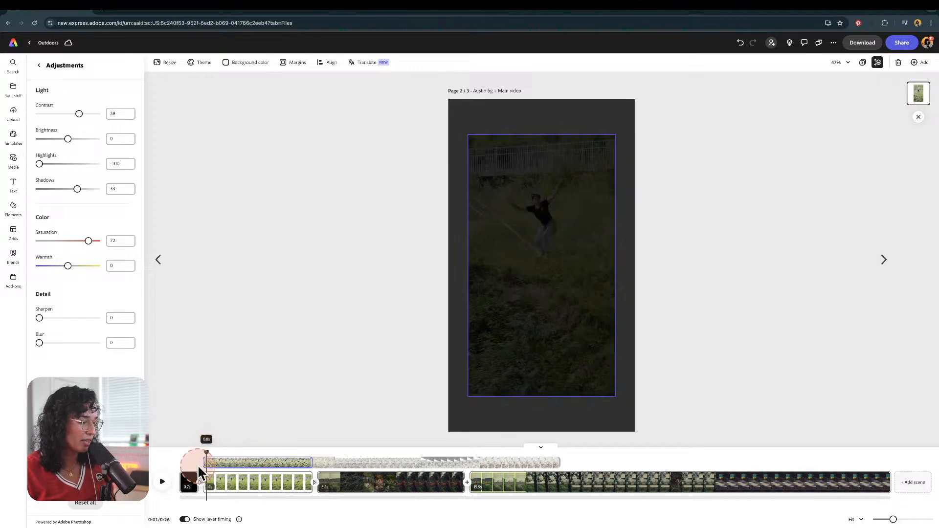
click(162, 482)
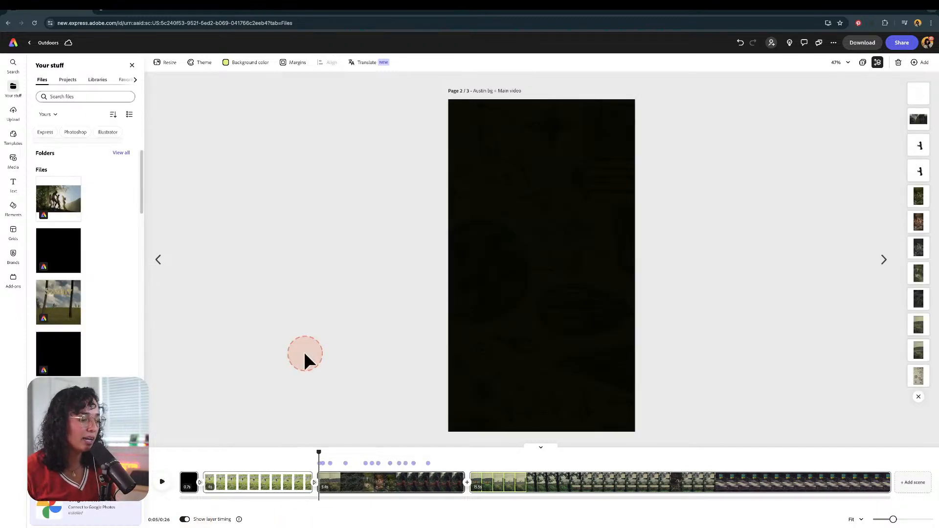
Step: Extend the slackline clip's end on the timeline and undo the change
click(280, 460)
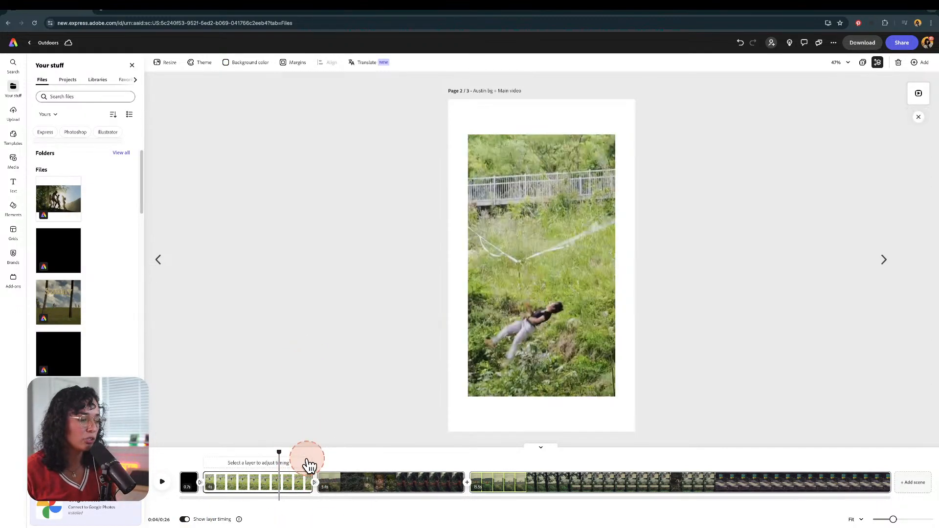
drag(279, 450, 310, 454)
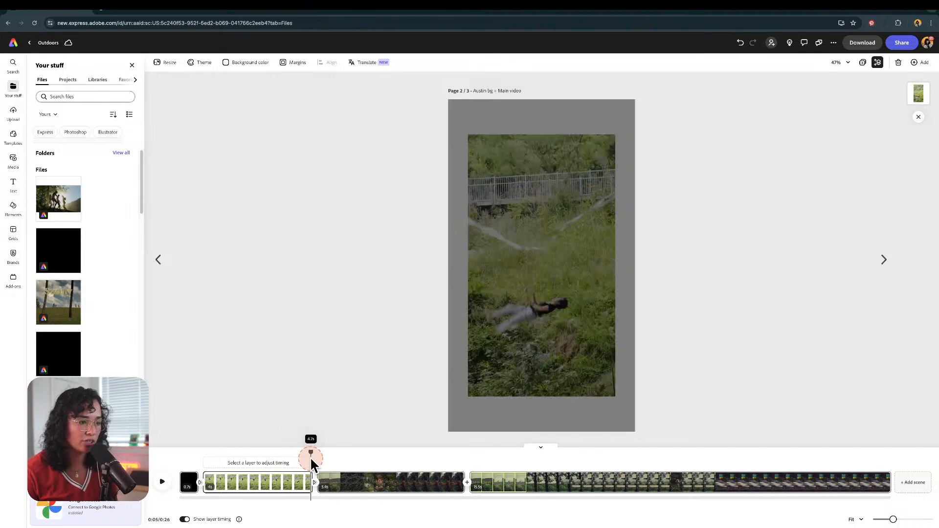
click(313, 481)
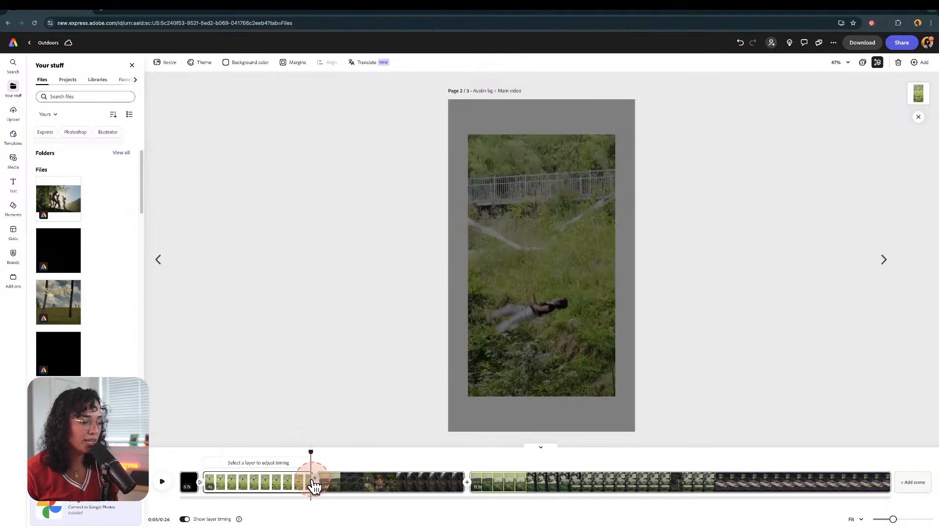
drag(310, 483, 427, 483)
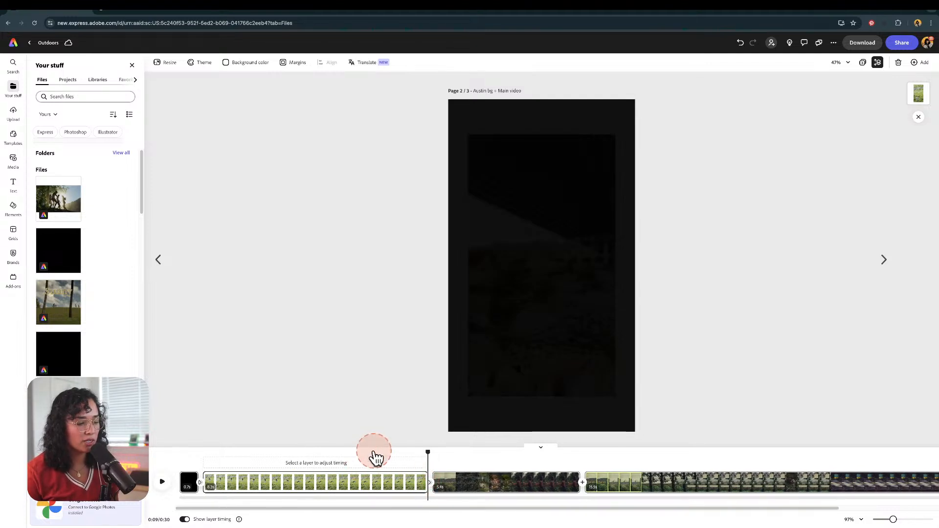
click(373, 451)
mouse_move(372, 451)
mouse_down()
mouse_move(402, 458)
mouse_move(390, 455)
mouse_up()
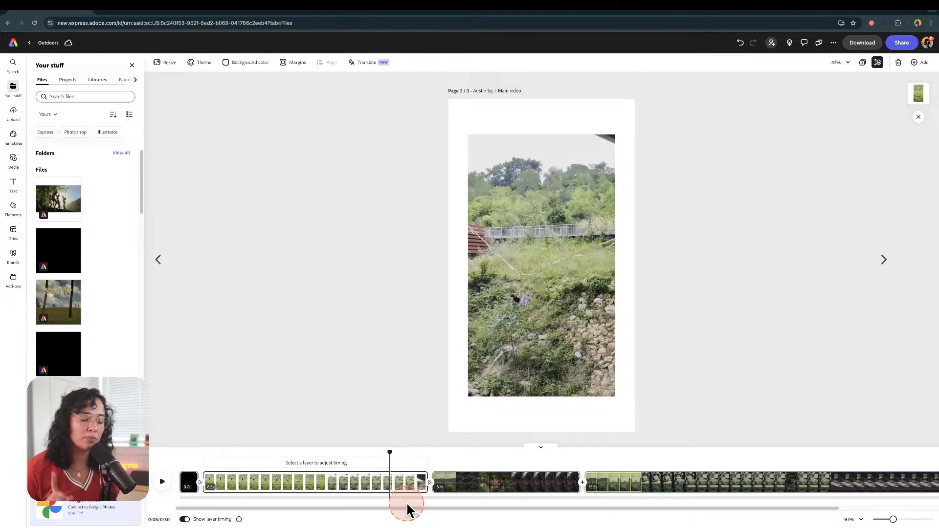
key(ctrl+z)
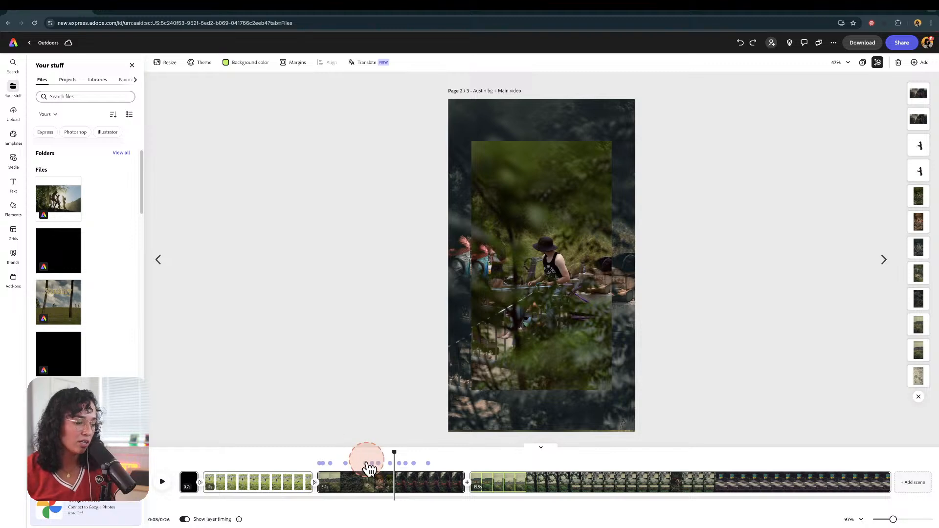
Step: Add a Dip to black transition between the slackline clip and the following clip
drag(392, 446, 331, 443)
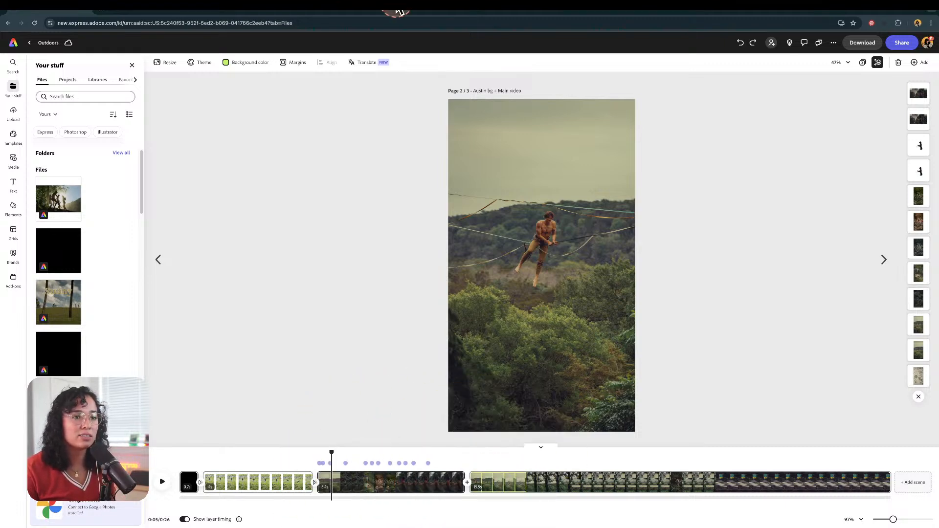
click(349, 480)
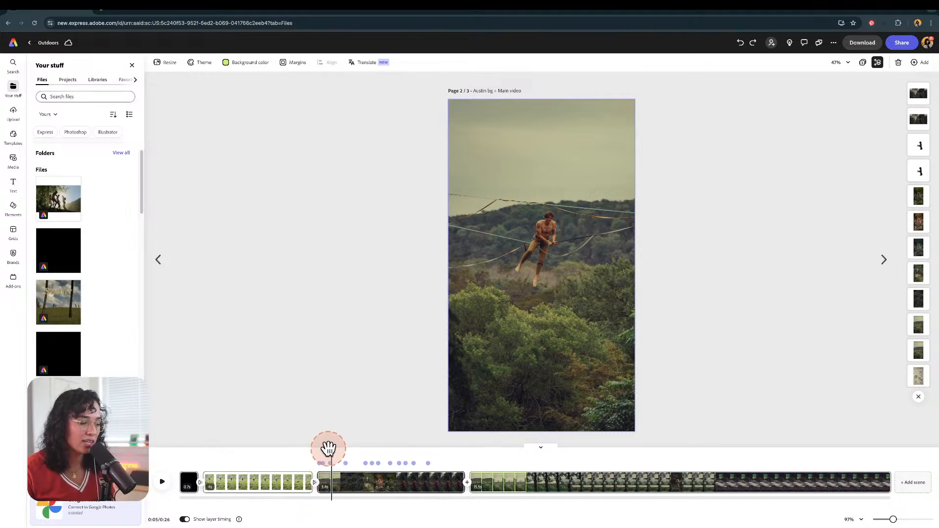
mouse_move(328, 451)
mouse_down()
mouse_move(306, 450)
mouse_move(335, 454)
mouse_up()
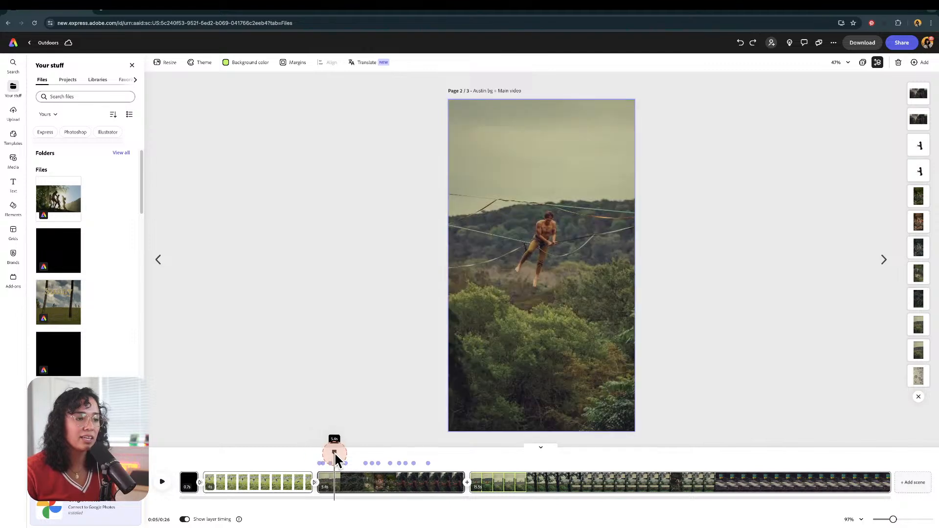
click(316, 485)
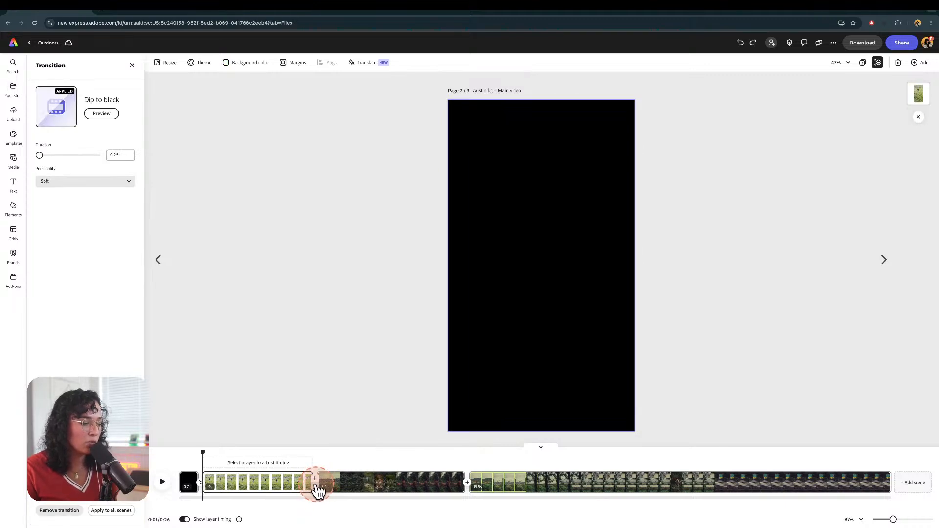
click(317, 485)
key(super+z)
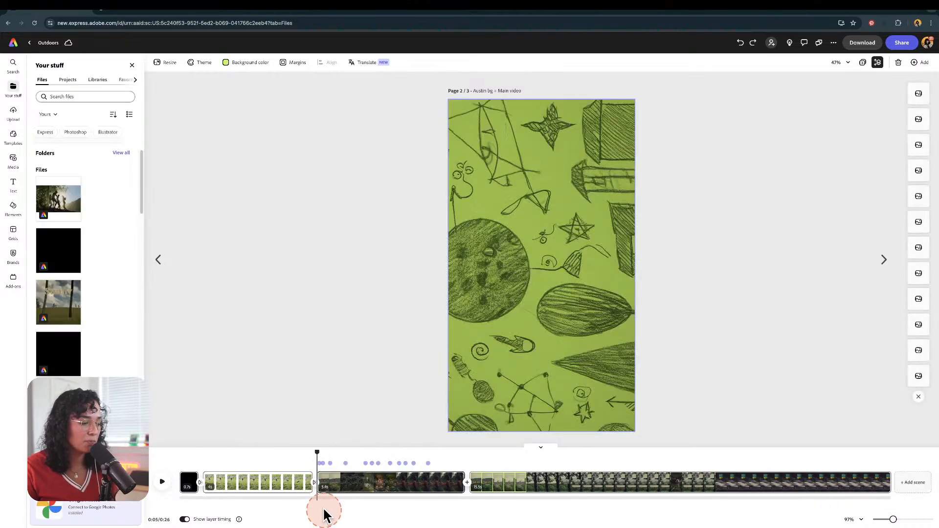
Step: Preview the Dip to black transition and close its settings
click(317, 486)
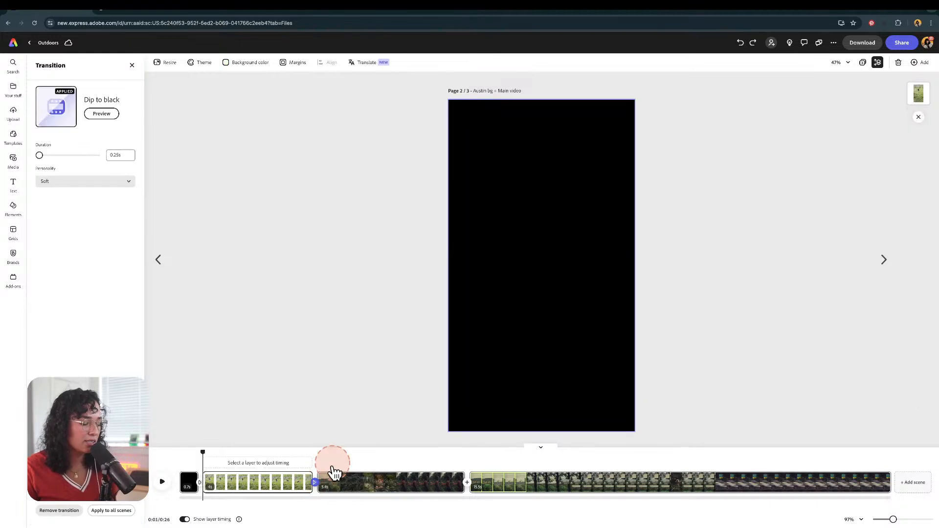
click(320, 489)
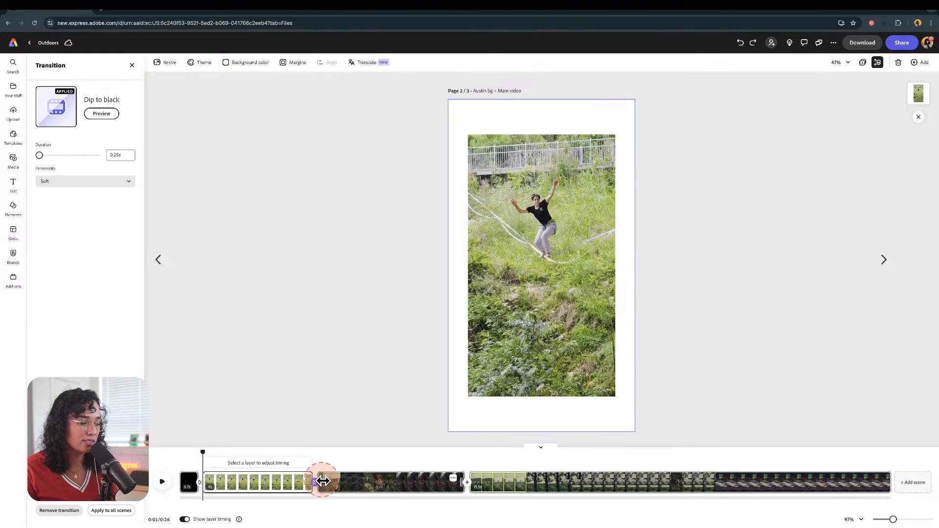
click(317, 489)
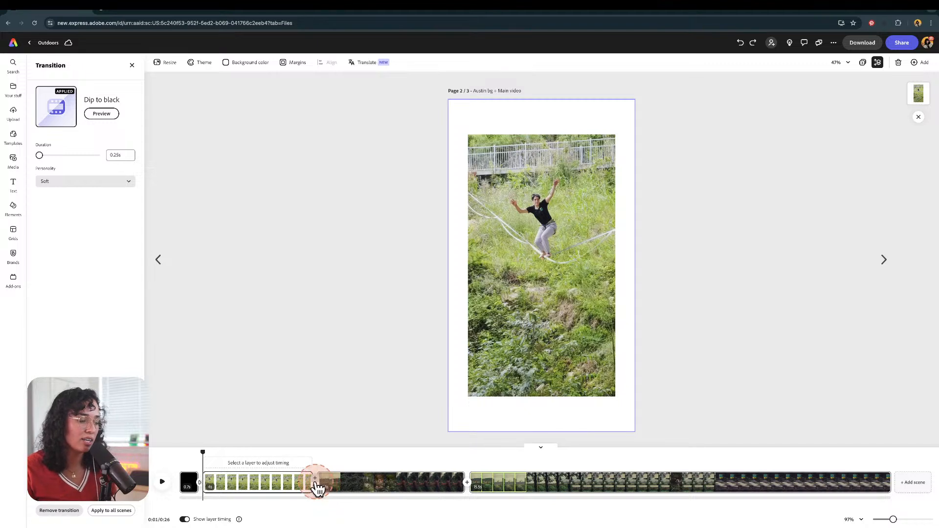
click(116, 115)
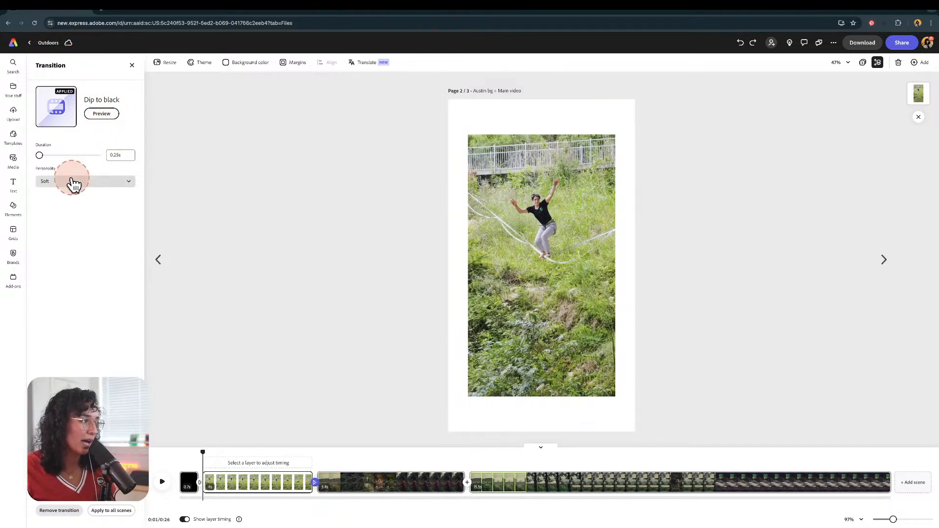
click(132, 66)
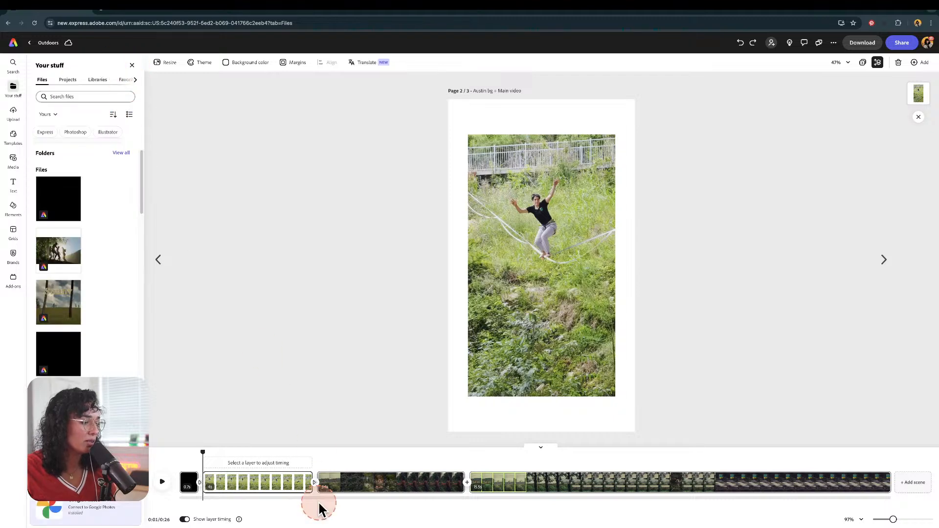
Step: Reopen the transition settings between the first two clips
click(315, 484)
key(ctrl+z)
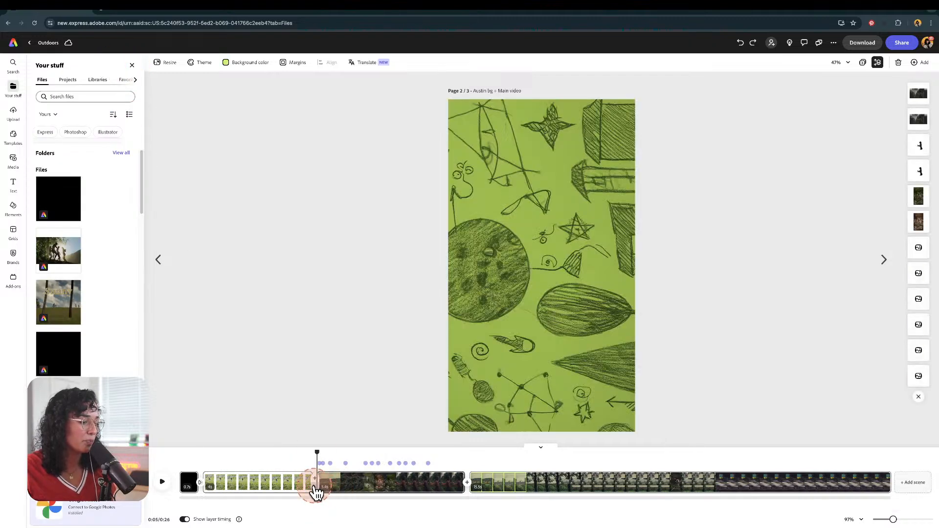
click(315, 484)
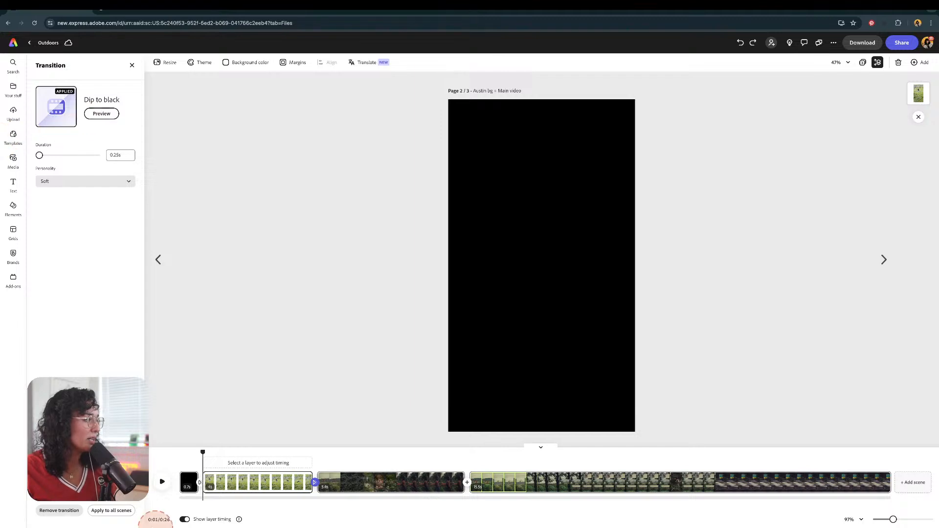
Step: Remove the Dip to black transition between the first two clips and play back the start of the video
click(73, 511)
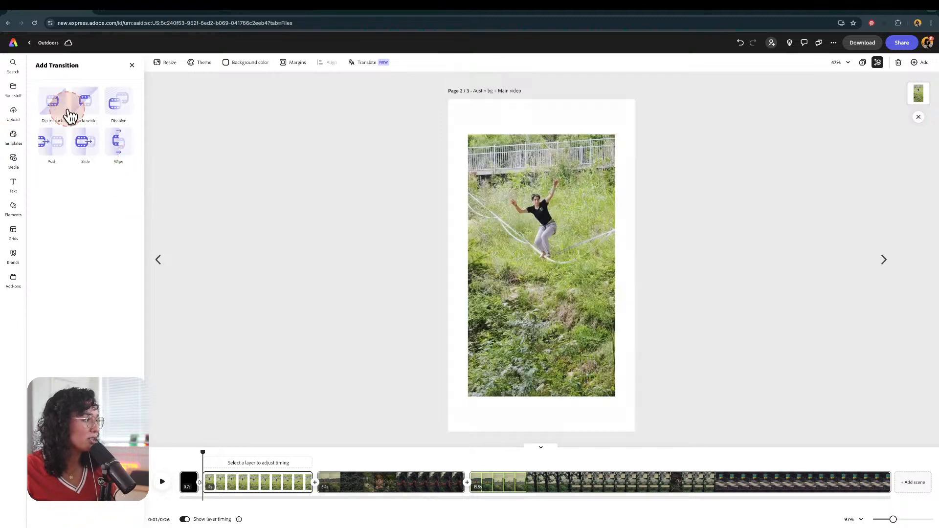
click(53, 112)
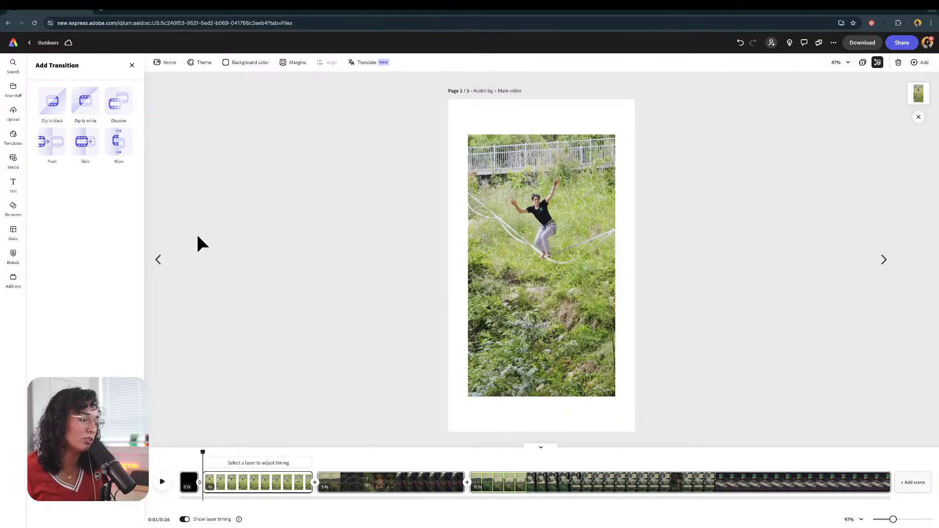
click(286, 414)
drag(203, 451, 174, 450)
click(163, 483)
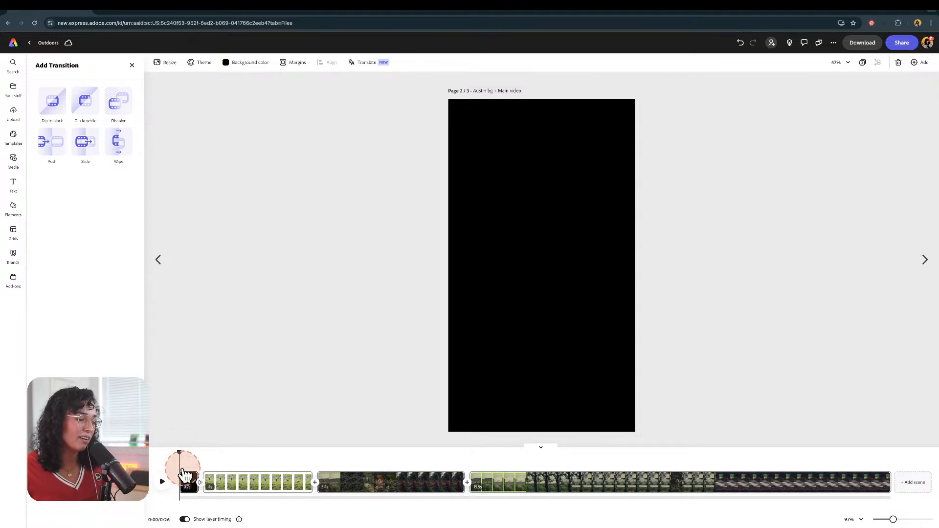
drag(180, 452, 189, 451)
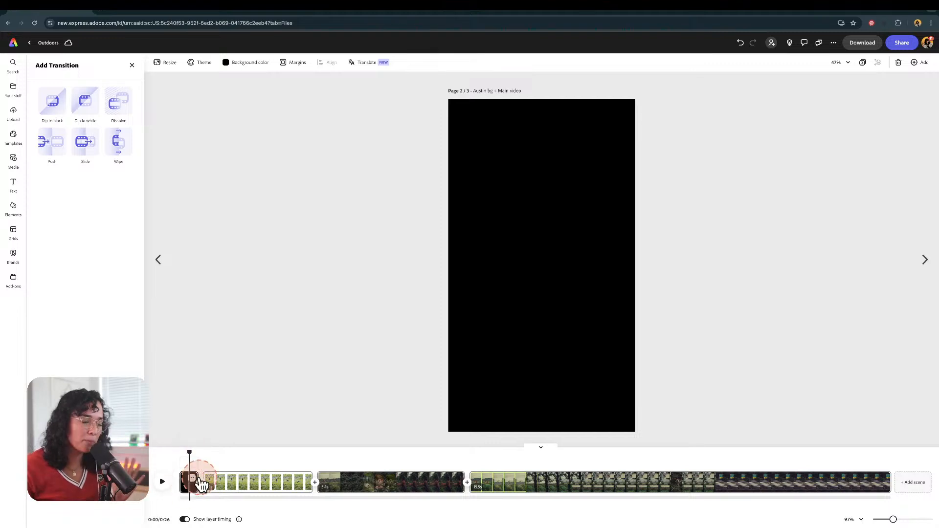
click(194, 452)
drag(194, 452, 226, 450)
click(441, 128)
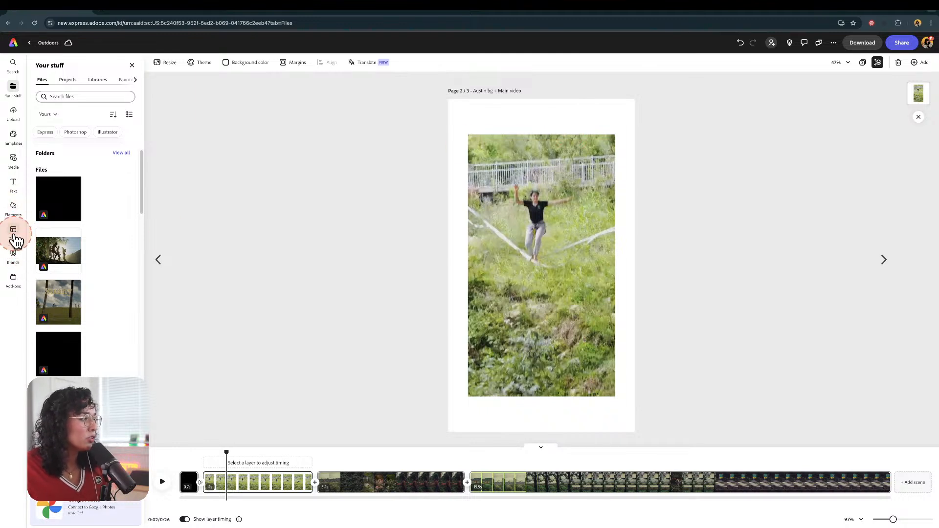
Step: Search the stock videos for "austin" and add the first Austin skyline clip to the scene
click(15, 162)
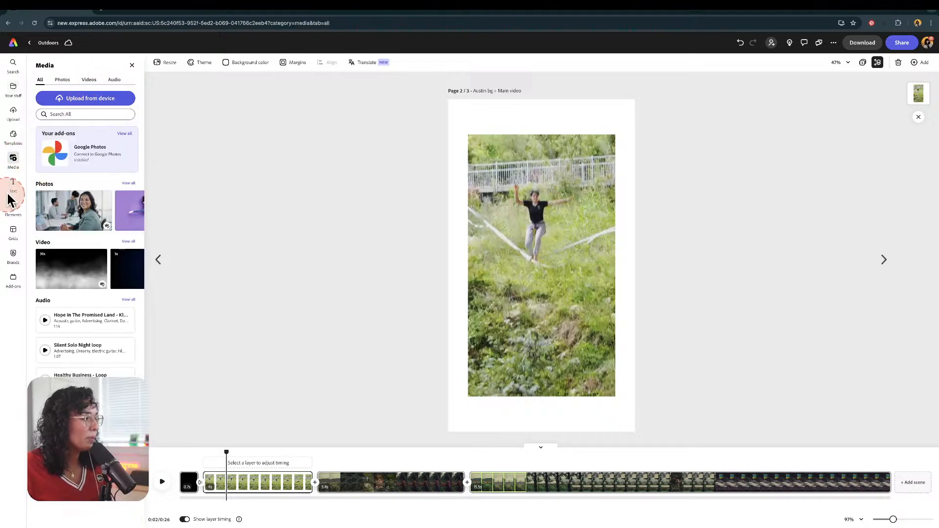
click(89, 80)
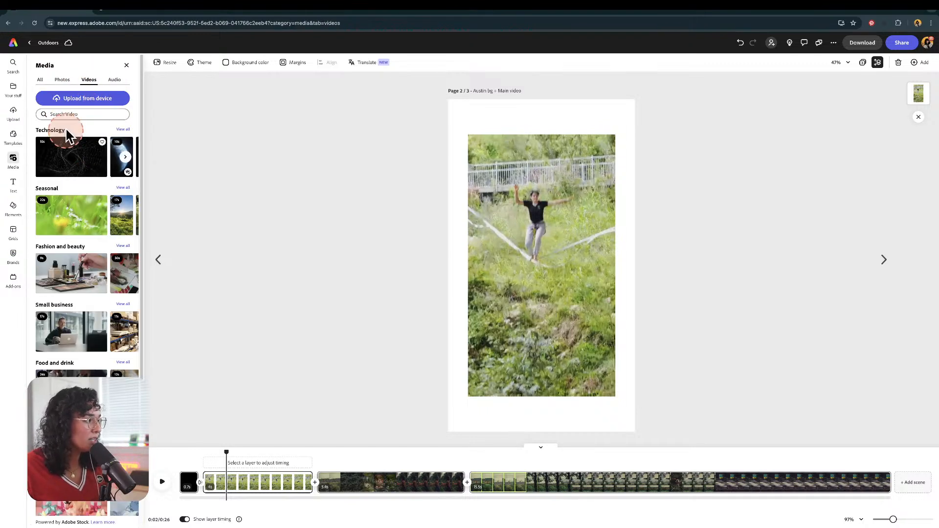
click(73, 113)
text(austin)
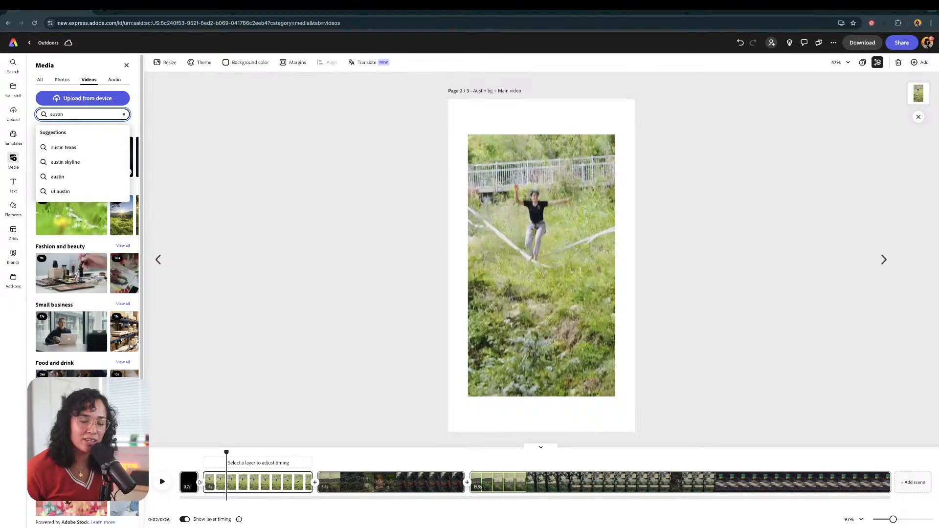
key(Return)
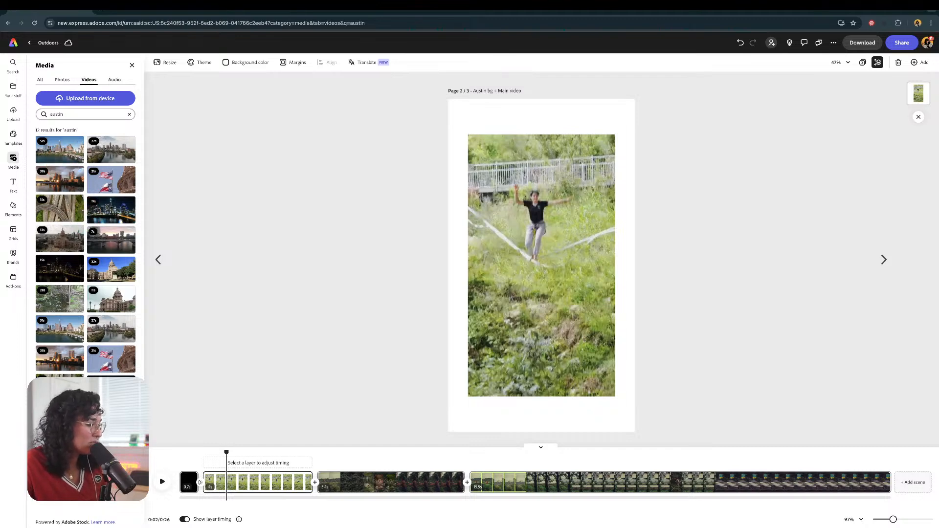
click(65, 153)
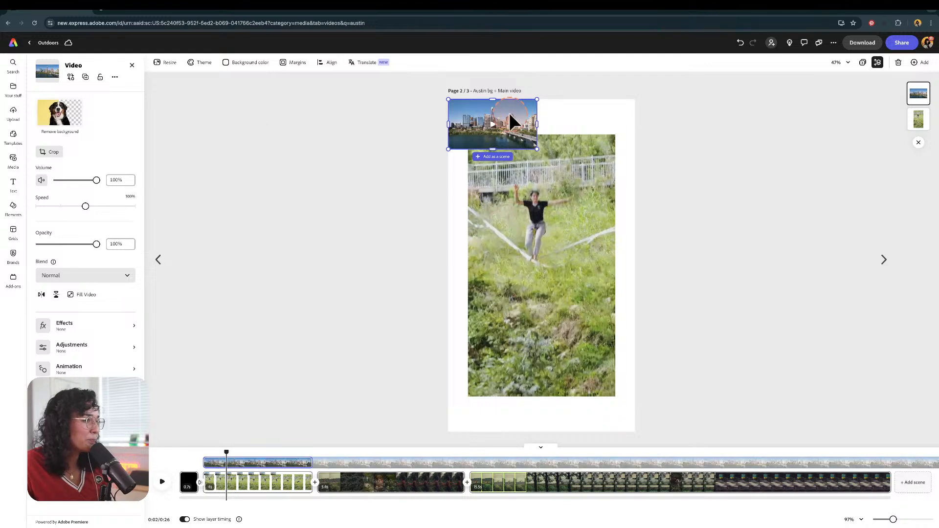
Step: Enlarge the Austin clip beyond the canvas edges and place it behind the slackline video as a background
drag(538, 149, 652, 172)
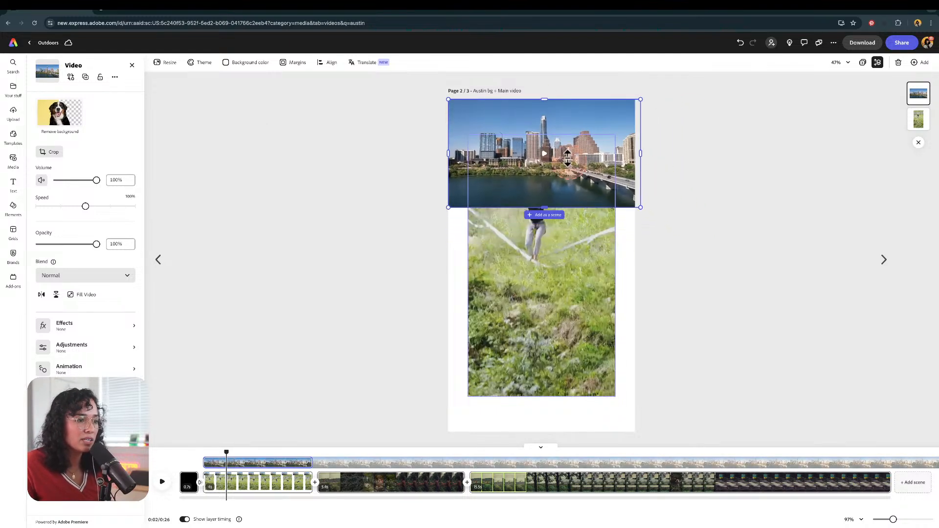
drag(636, 205, 783, 303)
drag(510, 254, 511, 313)
click(281, 155)
drag(304, 160, 199, 72)
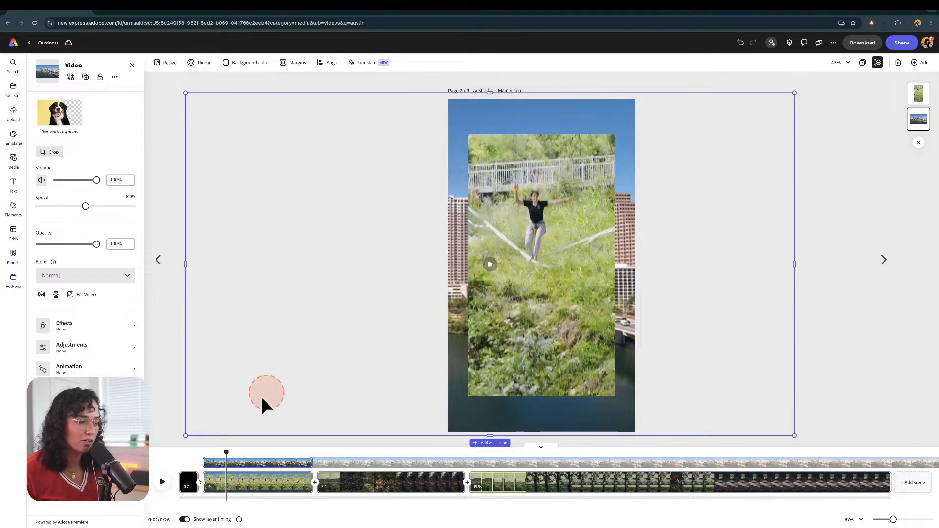
Step: Scrub through the first scene to check the Austin background behind the slackline clip
drag(224, 453, 282, 449)
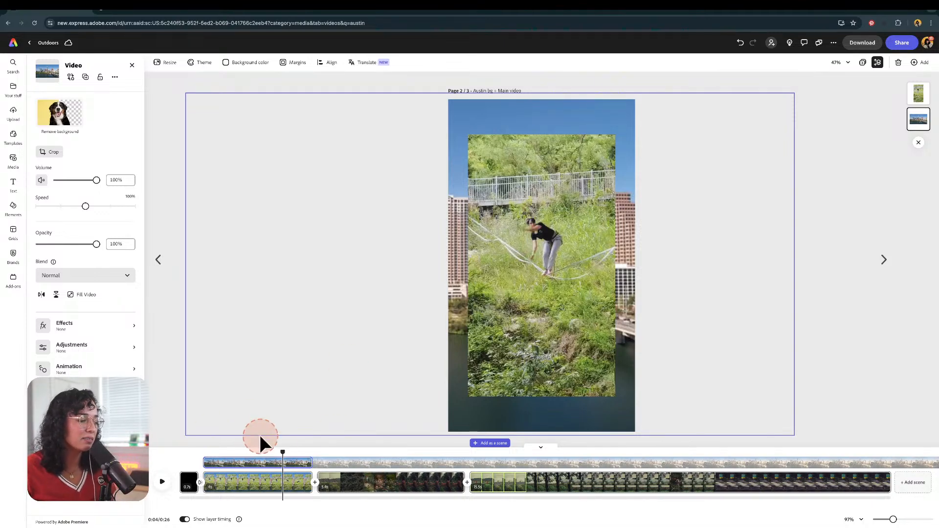
drag(282, 451, 263, 442)
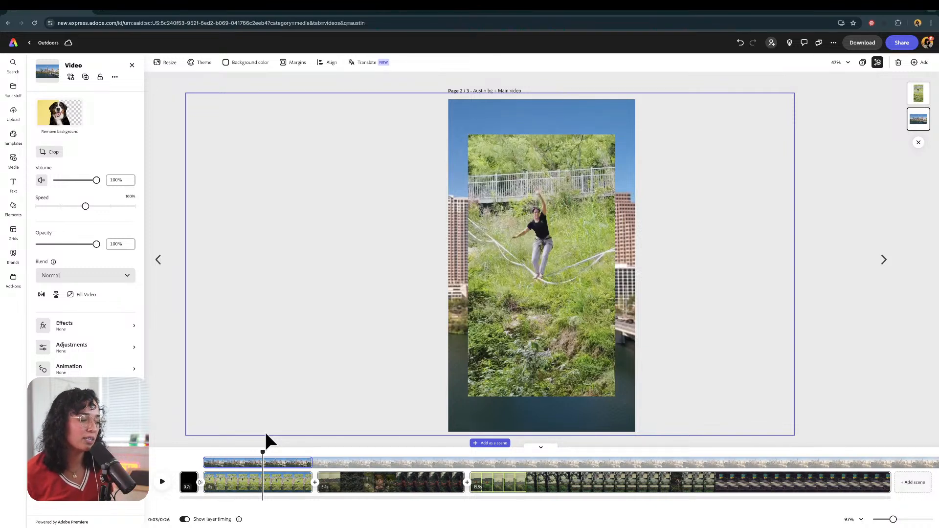
mouse_move(262, 451)
mouse_down()
mouse_move(189, 451)
mouse_move(315, 459)
mouse_move(290, 461)
mouse_move(247, 440)
mouse_move(257, 435)
mouse_up()
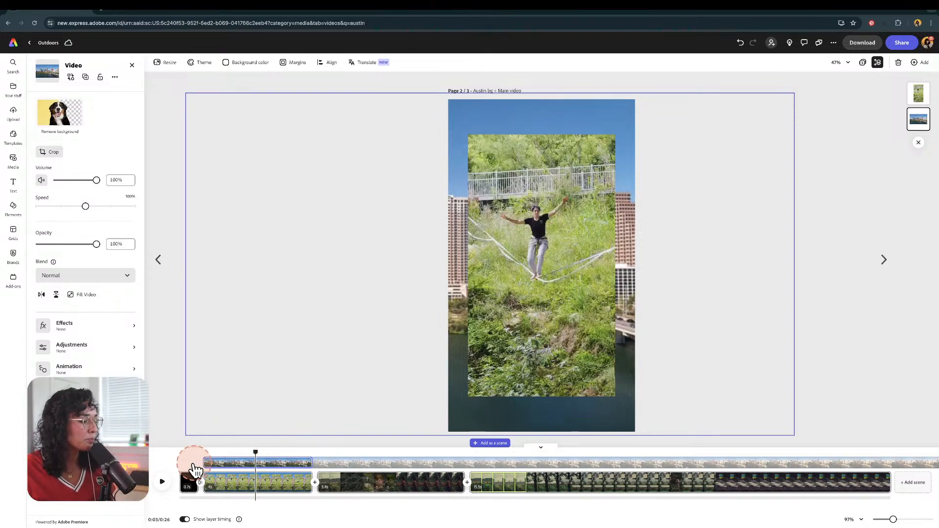
drag(256, 447, 186, 439)
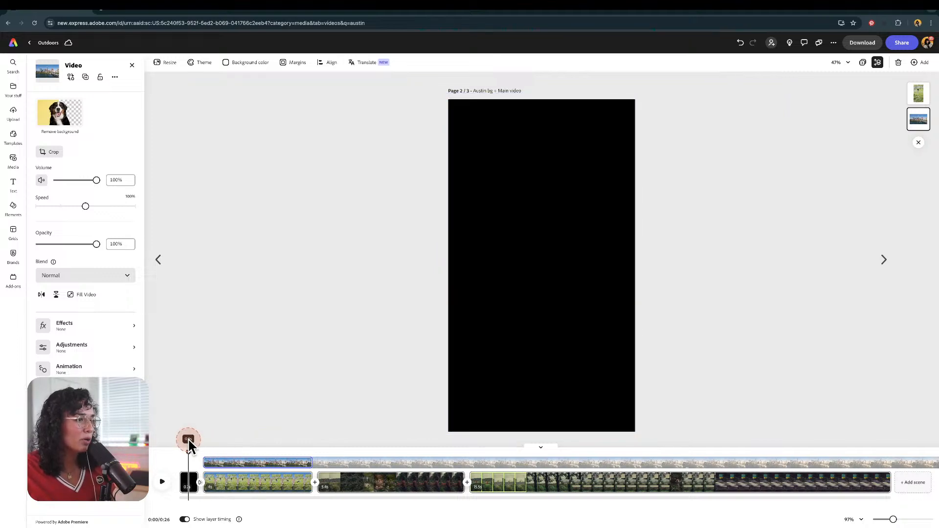
click(409, 211)
click(485, 203)
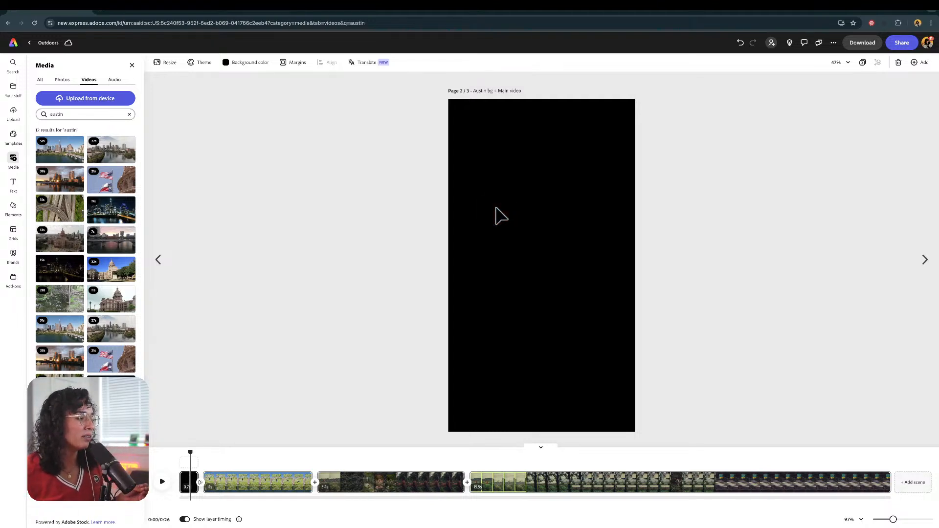
click(496, 208)
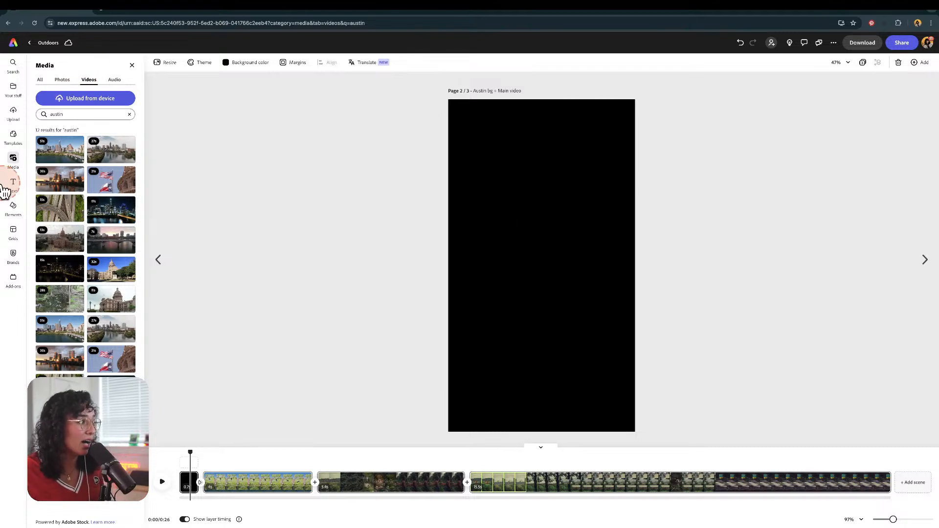
Step: Search the stock videos for "light leak" and add an orange light leak clip to the scene
click(17, 213)
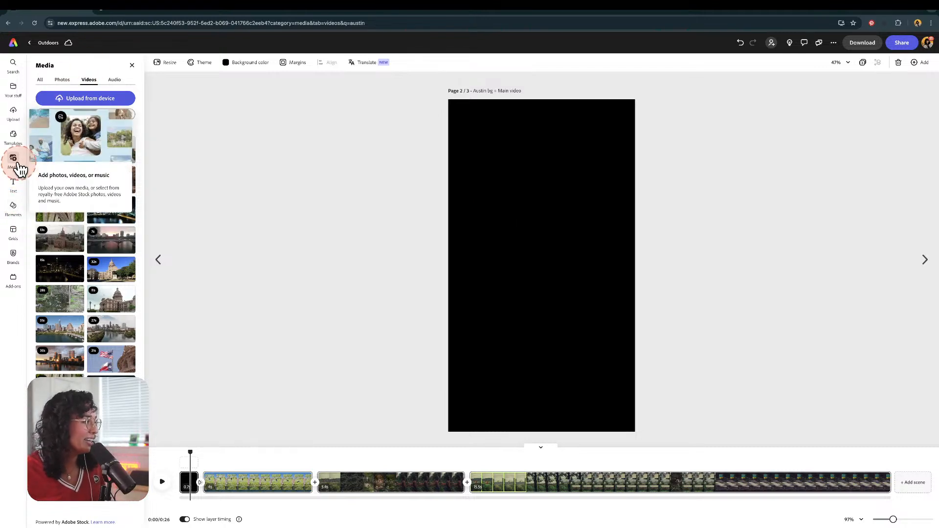
click(119, 109)
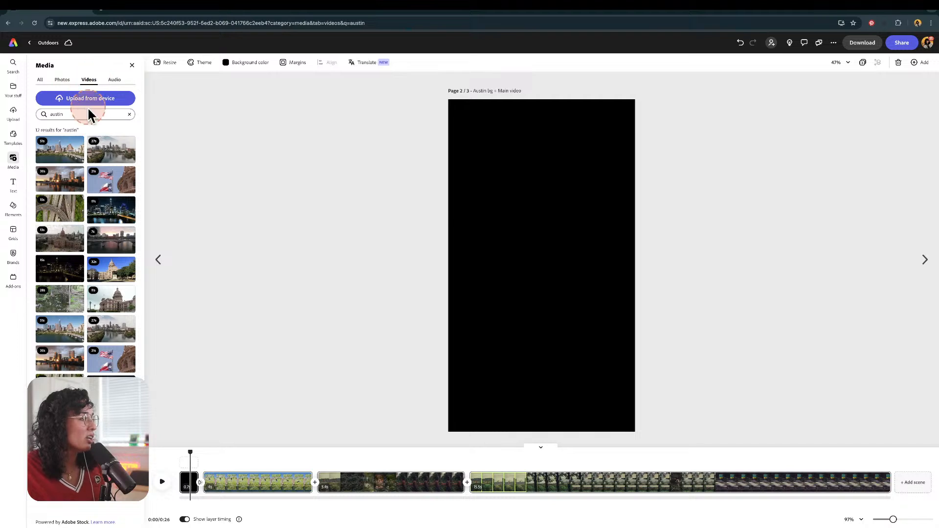
click(130, 116)
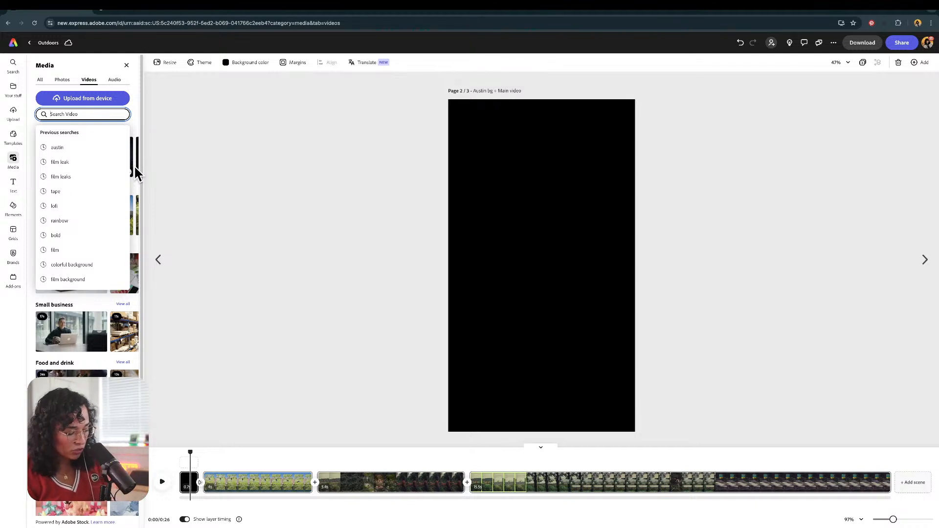
text(light lea)
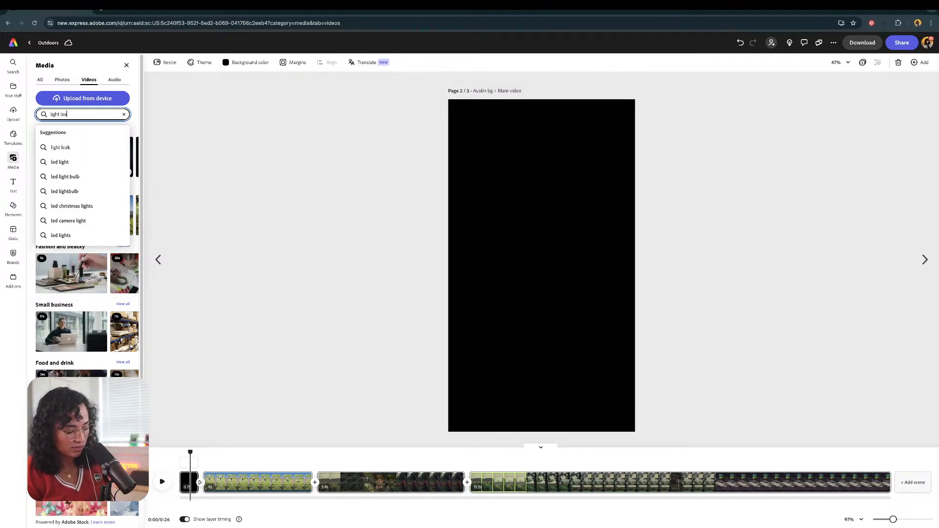
text(k)
click(60, 147)
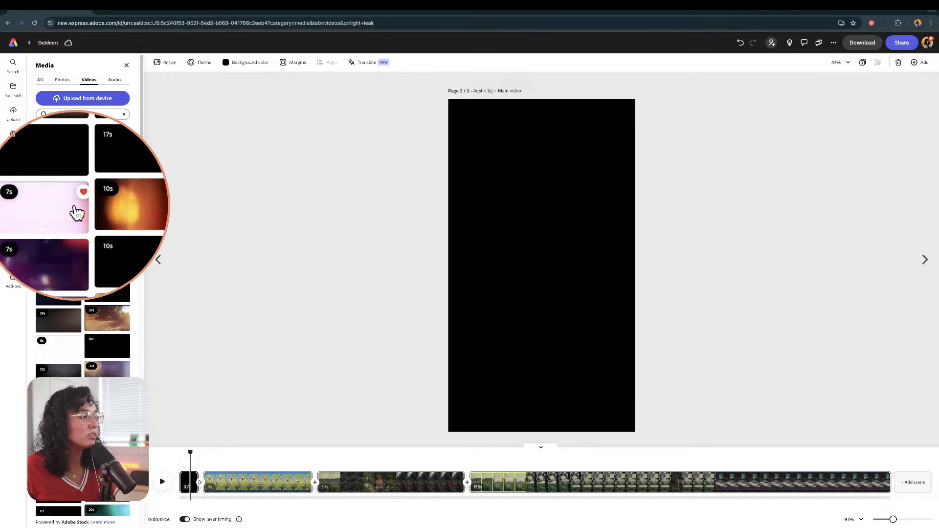
click(101, 206)
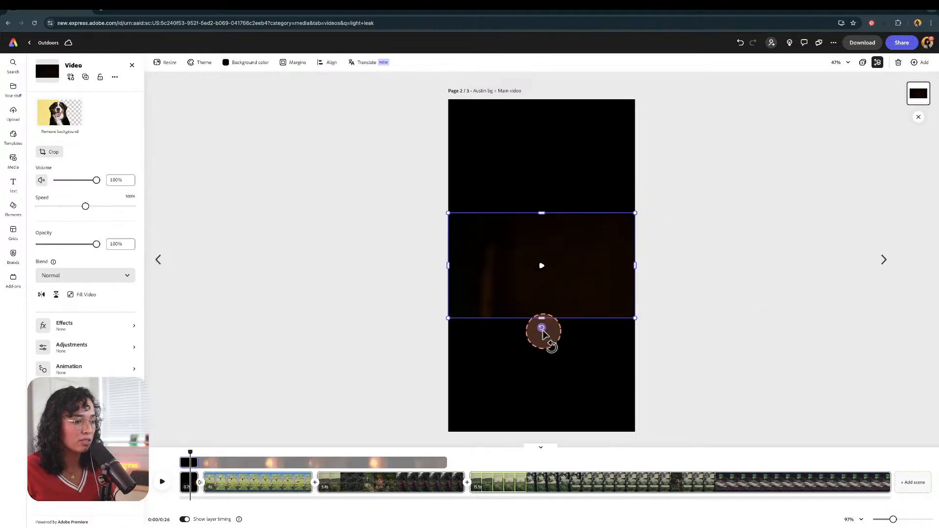
Step: Rotate the light leak clip a quarter turn and enlarge it over the canvas
drag(541, 328, 457, 271)
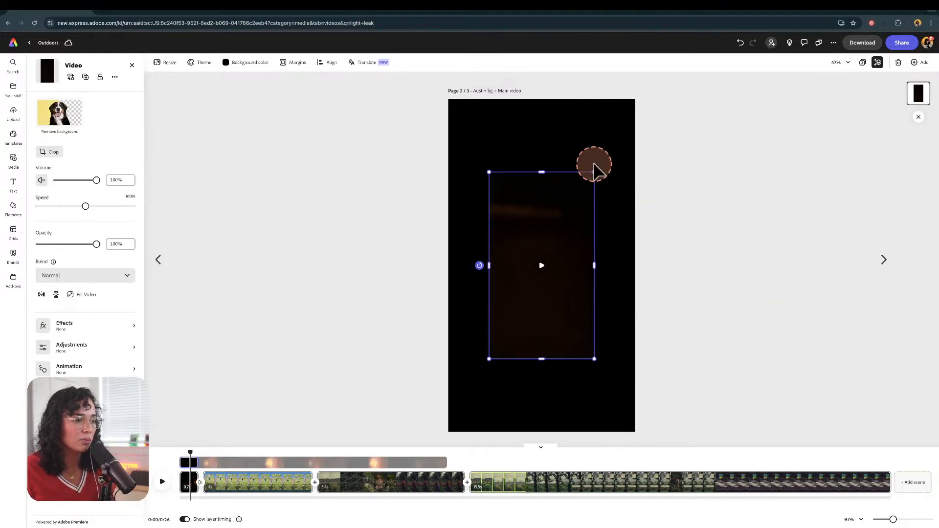
drag(594, 172, 637, 92)
drag(190, 452, 155, 473)
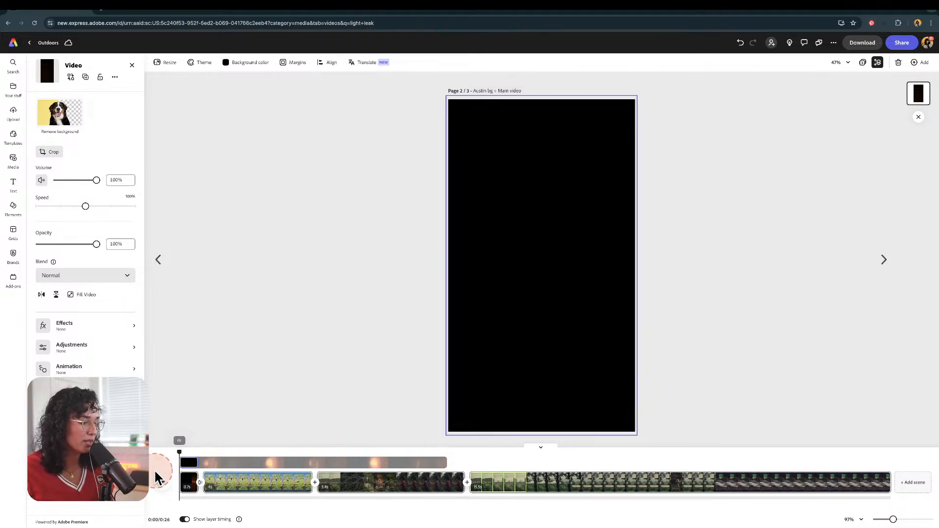
click(164, 482)
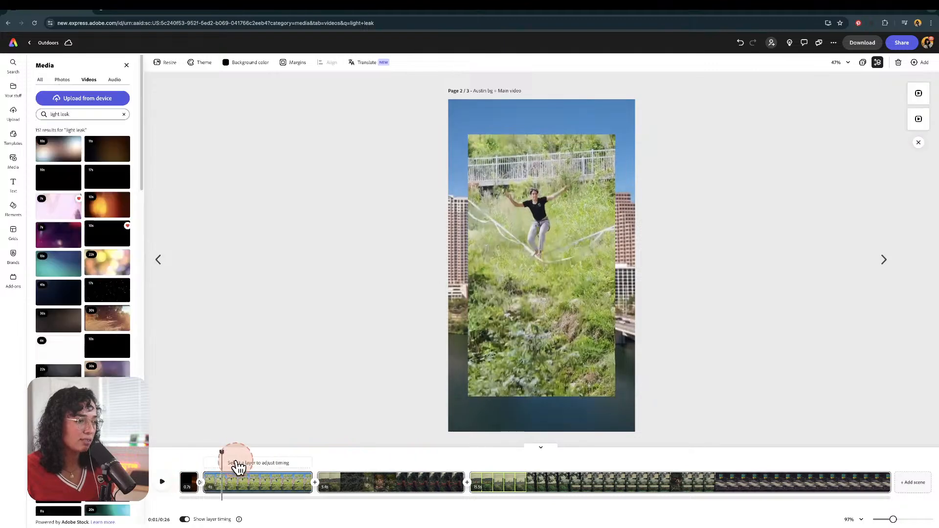
drag(221, 449, 192, 449)
click(555, 191)
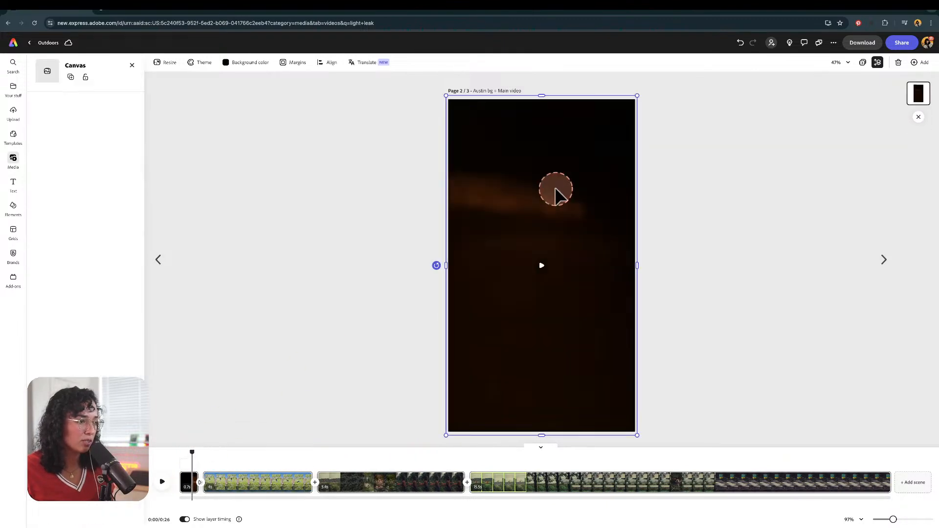
drag(567, 232, 599, 252)
key(ctrl+z)
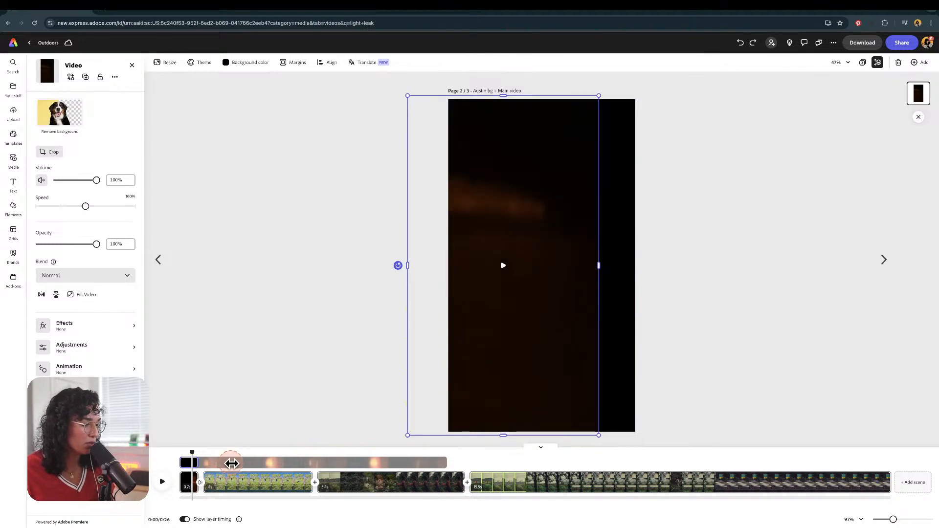
Step: Shift the light leak layer earlier on the timeline and move it to cover the whole canvas
drag(231, 463, 154, 460)
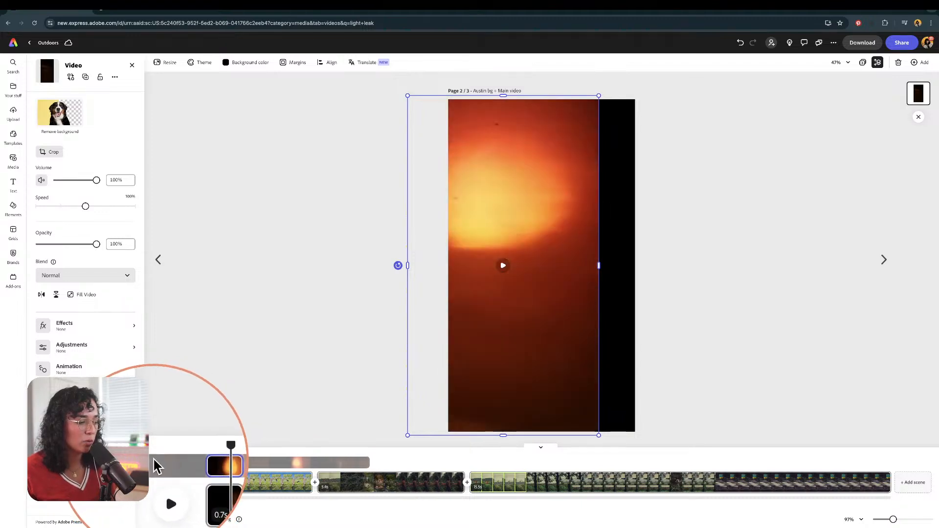
drag(533, 390, 581, 366)
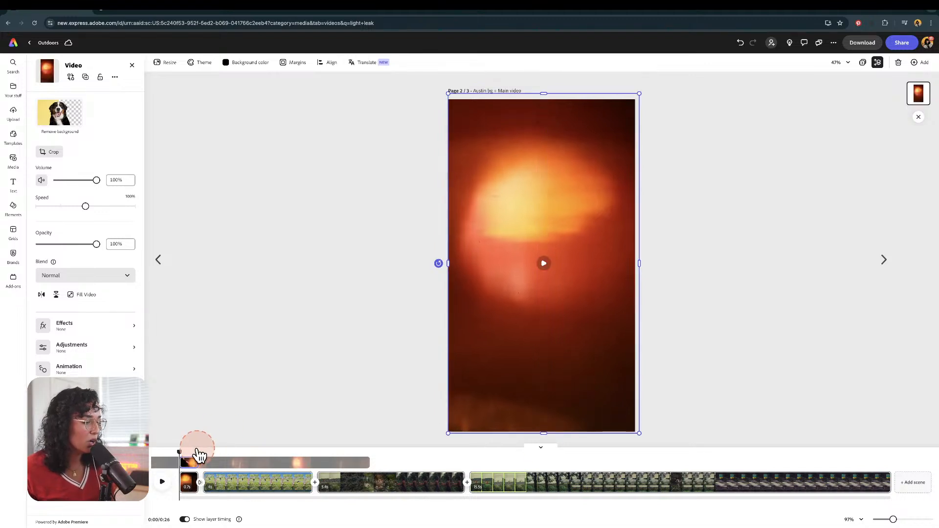
click(197, 451)
click(162, 483)
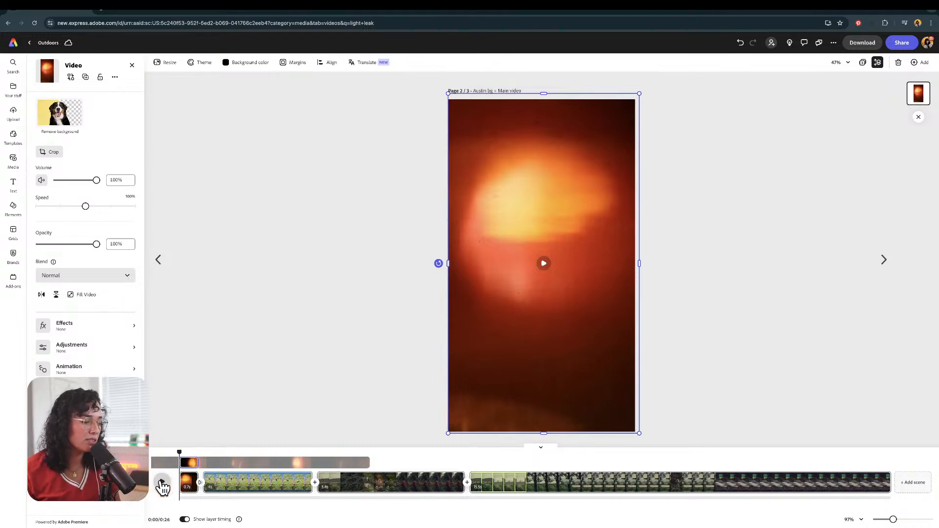
click(162, 485)
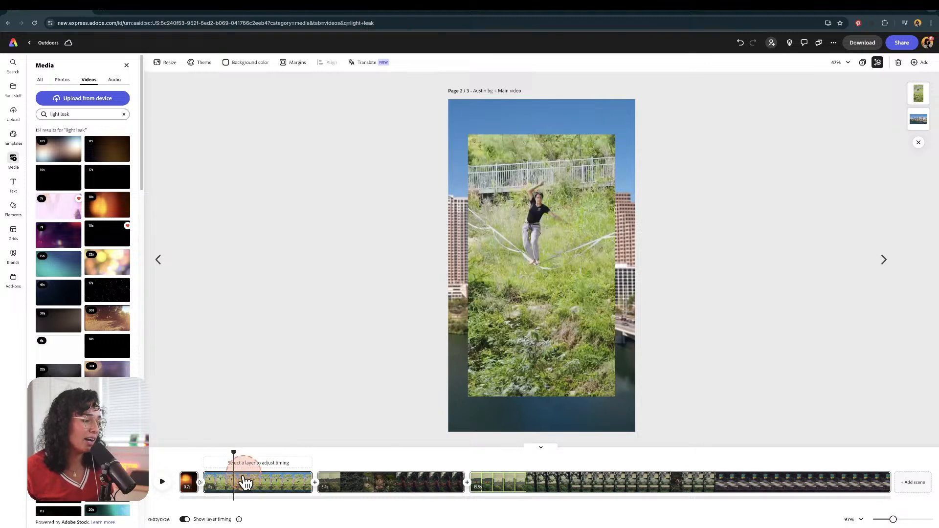
Step: Play the scene from the beginning to preview the light leak over the slackline clip
drag(233, 451, 167, 465)
click(166, 483)
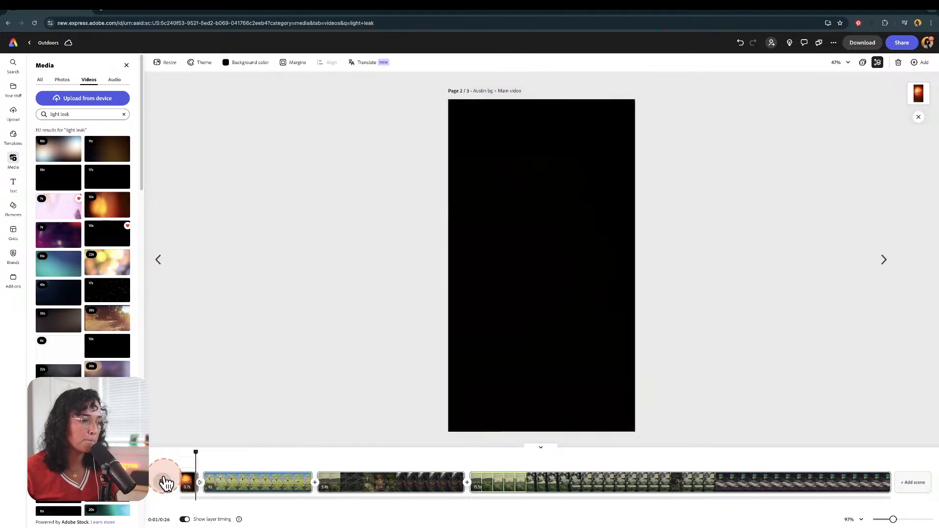
key(space)
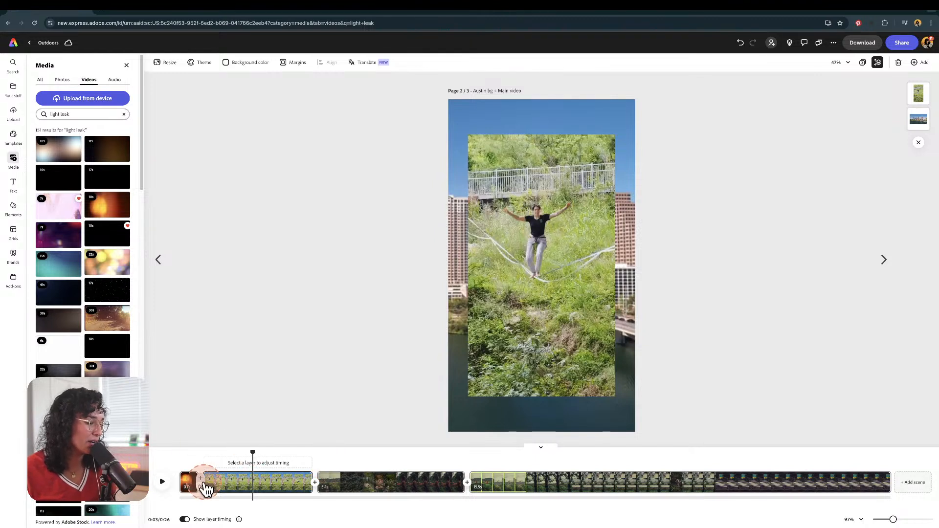
Step: Replace the transition after the light leak scene with a Dissolve transition
click(201, 484)
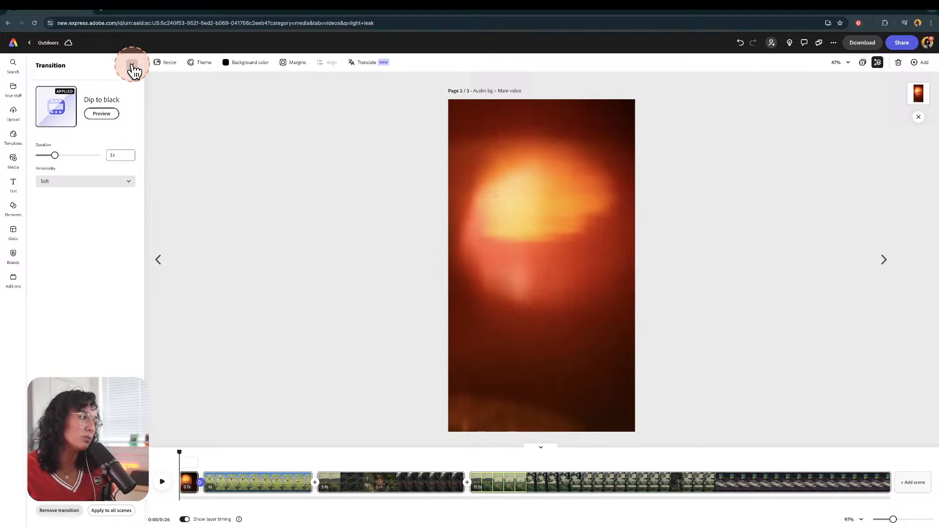
click(62, 512)
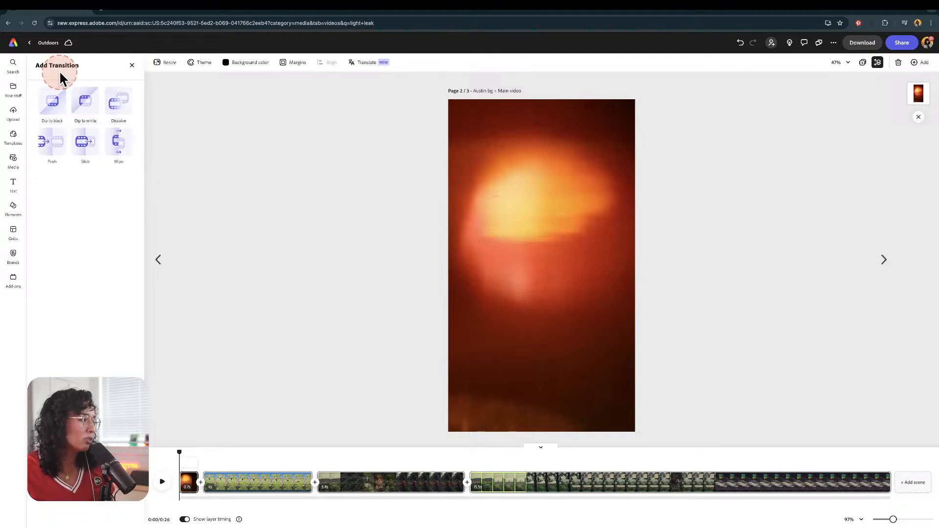
click(118, 102)
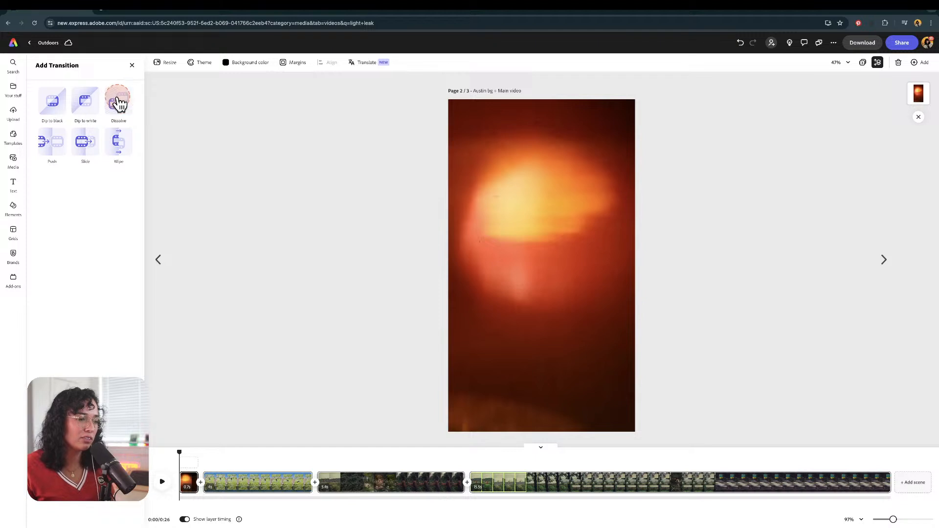
click(119, 103)
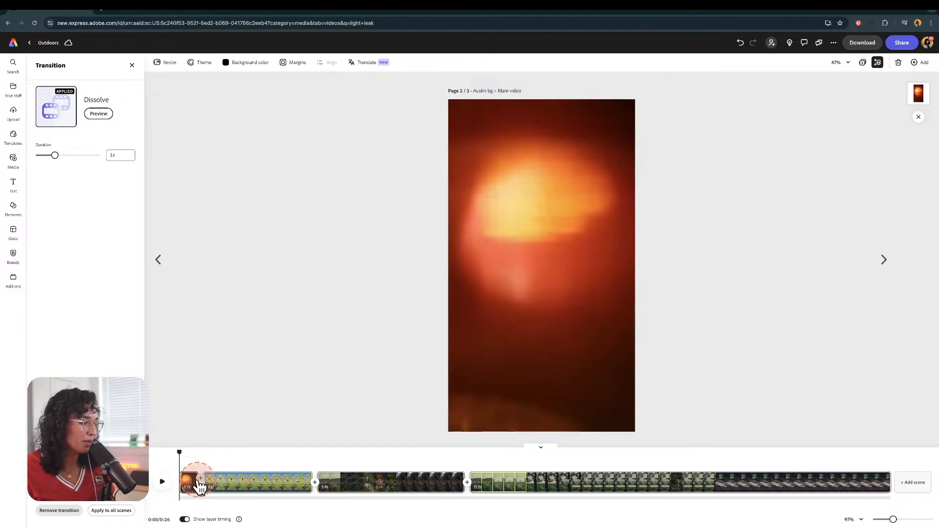
Step: Trim the light leak scene to about 0.5 s and play the video back from the start
drag(194, 488, 189, 492)
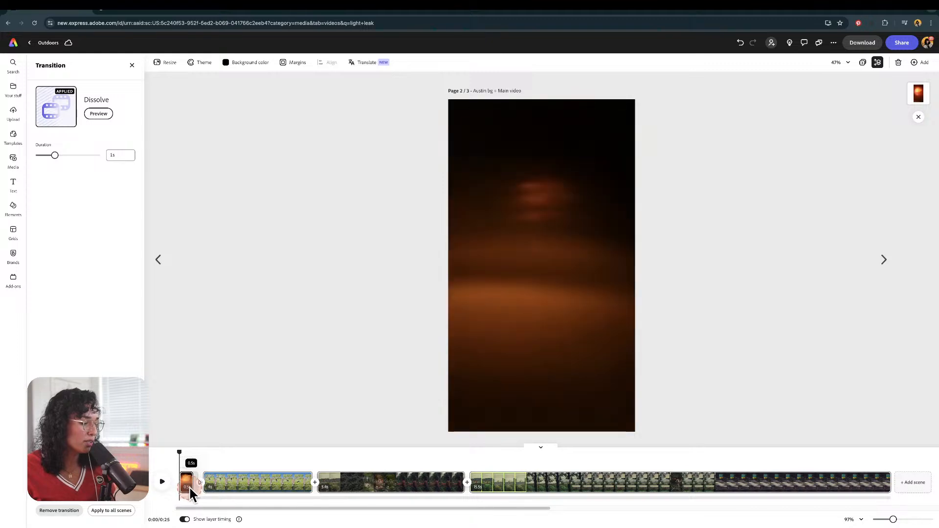
click(165, 483)
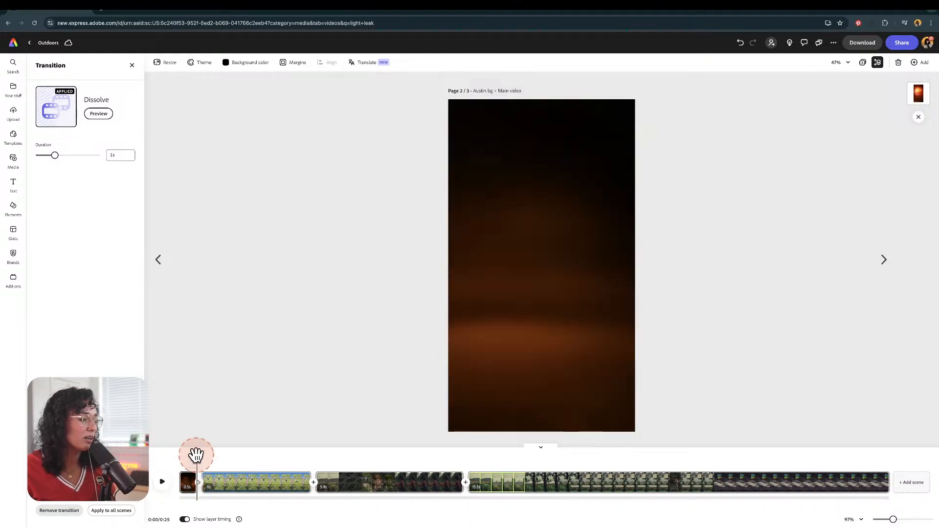
drag(194, 451, 176, 454)
click(164, 485)
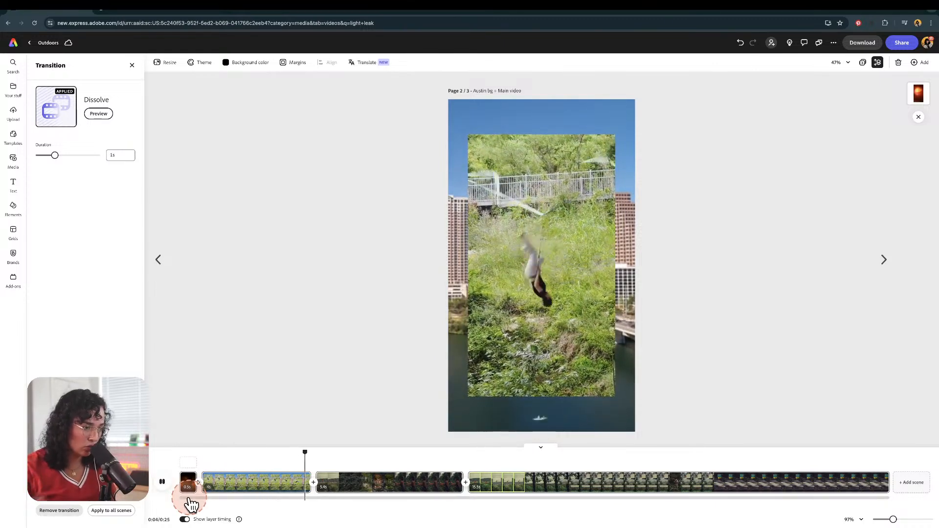
key(space)
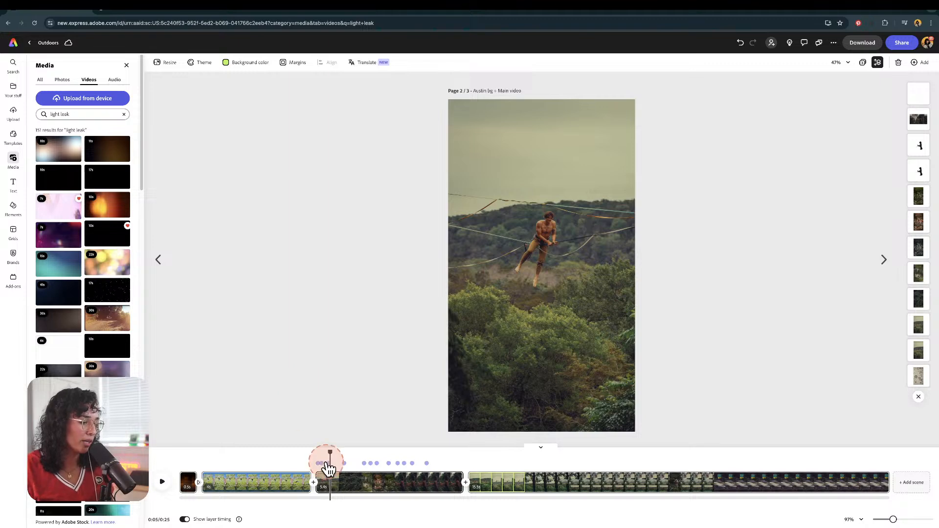
Step: Remove the background from the slackliner clip in the second scene, keeping only the person
click(494, 255)
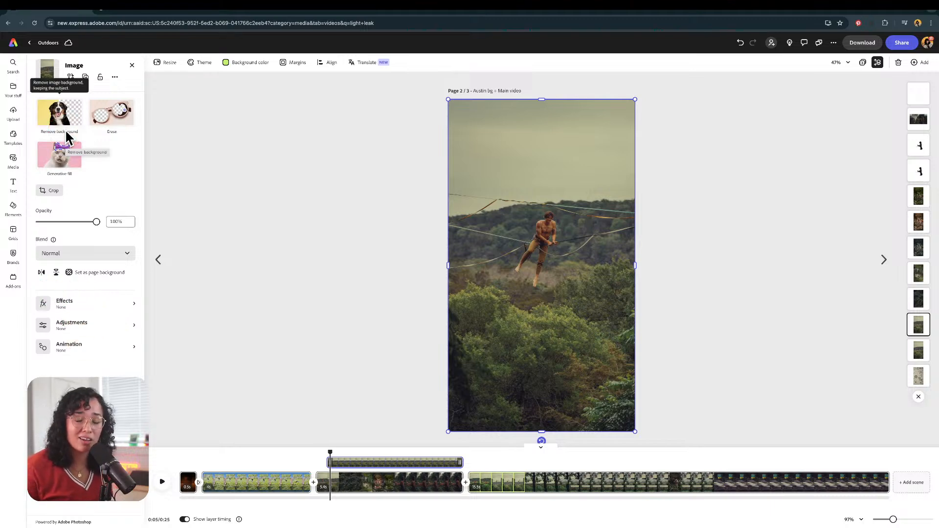
click(57, 119)
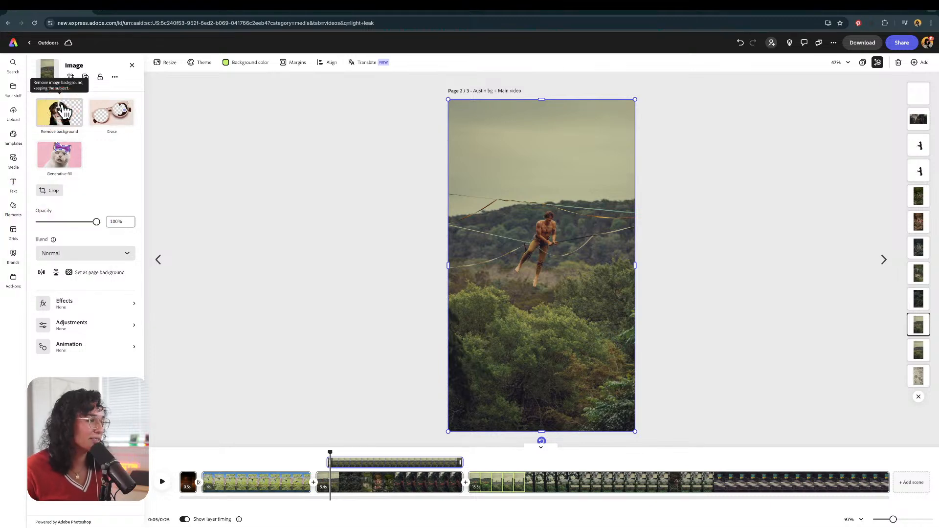
click(73, 119)
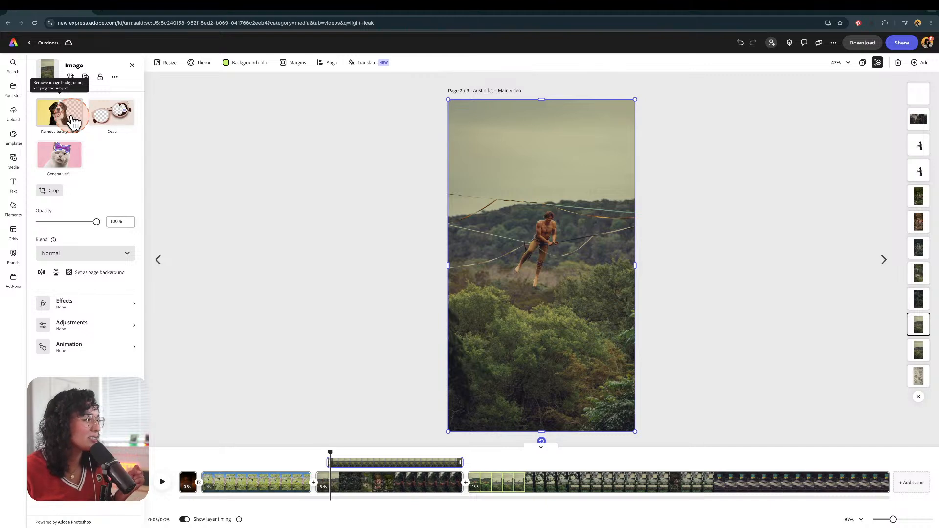
click(72, 117)
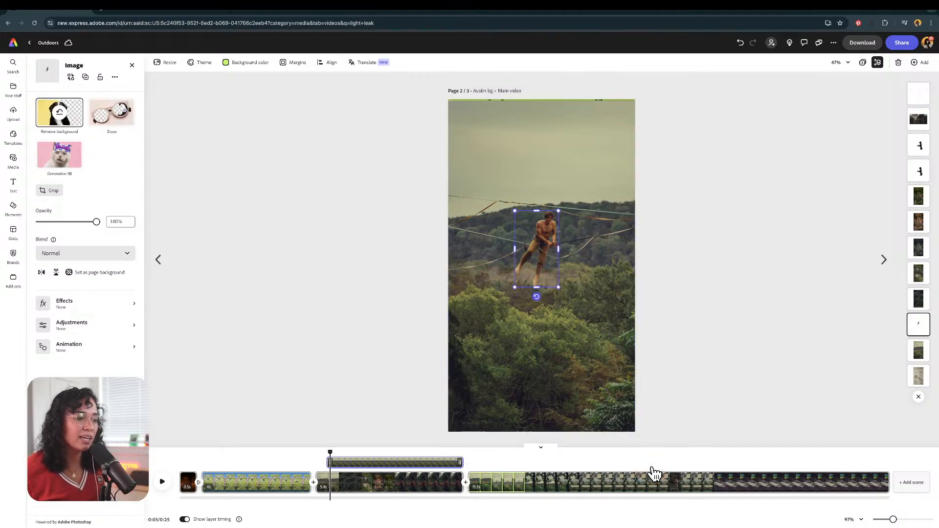
alt+drag(535, 228, 485, 176)
key(ctrl+z)
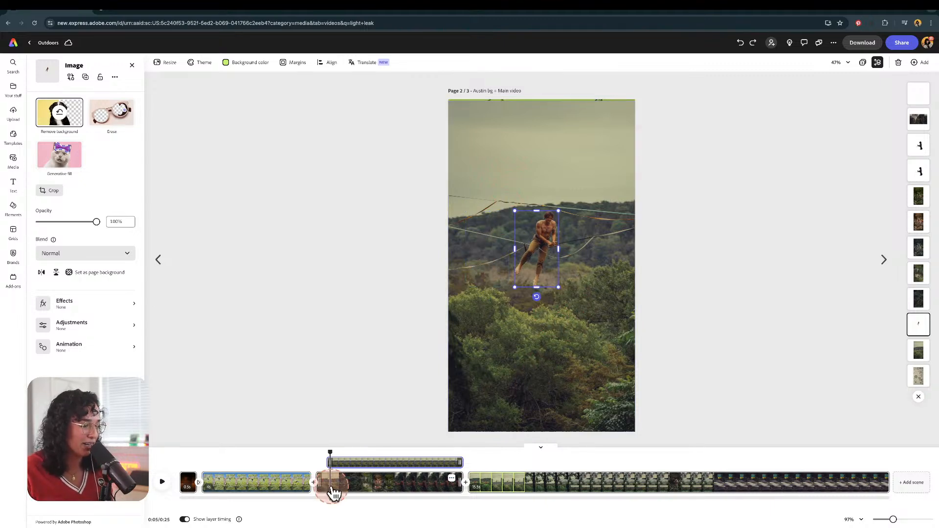
Step: Examine the doodle background layer at the scene start and browse the Media and Elements backgrounds panels
drag(331, 452, 317, 448)
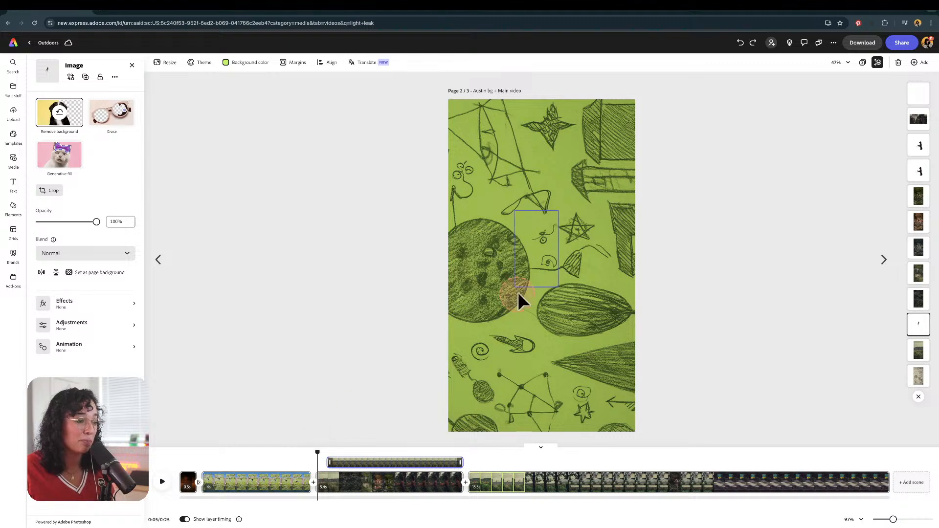
click(499, 237)
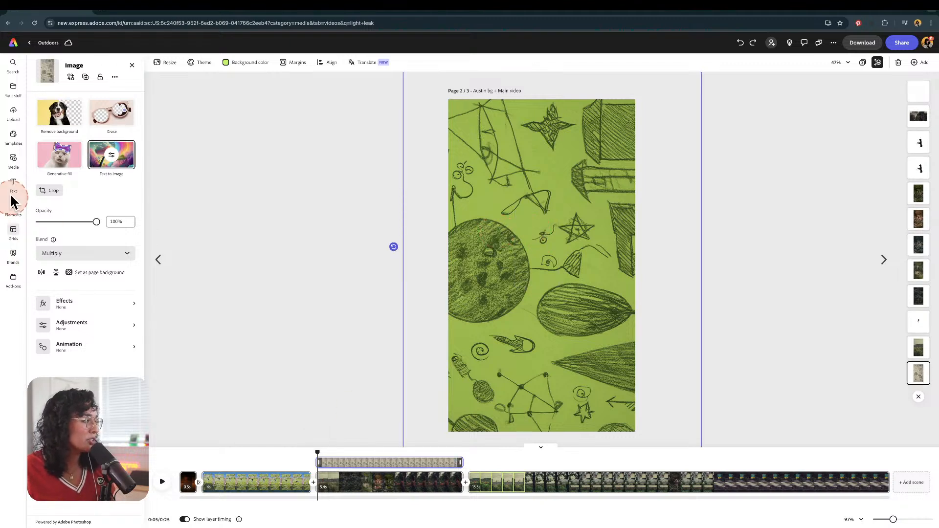
click(13, 161)
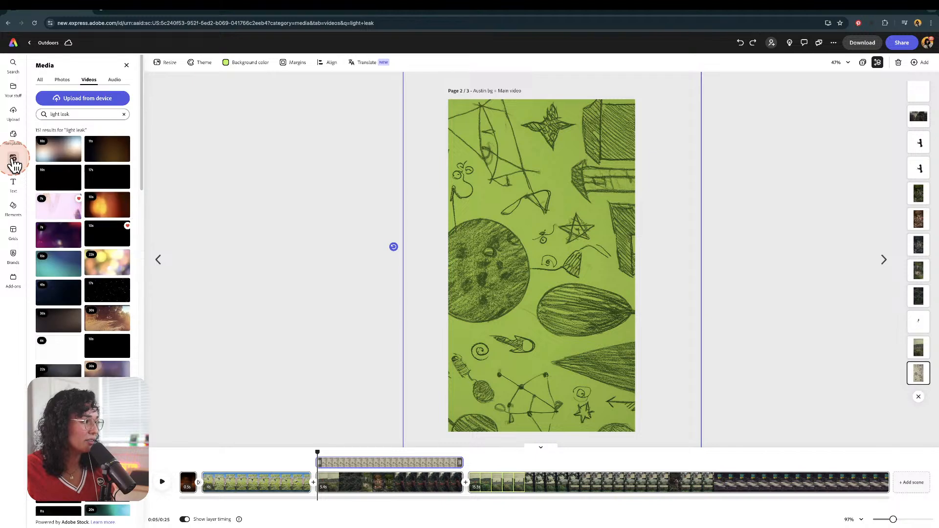
click(42, 79)
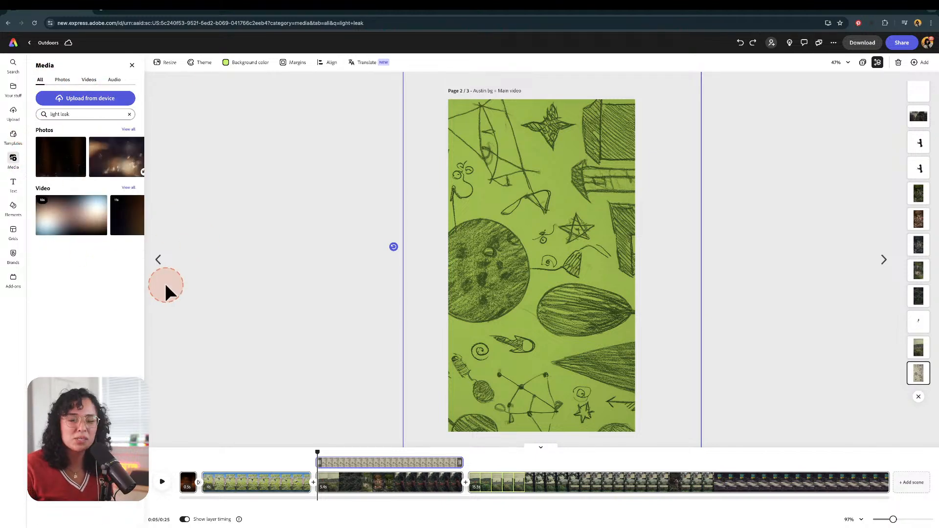
click(312, 317)
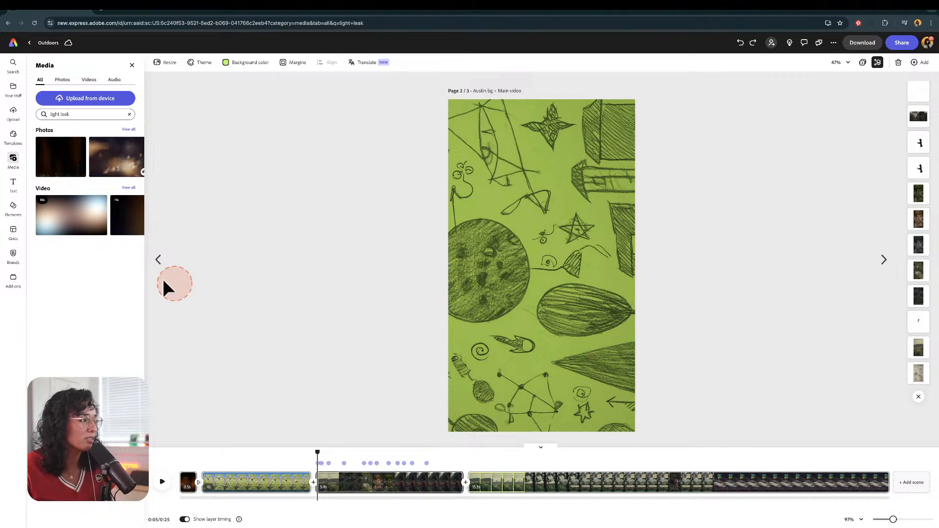
click(13, 206)
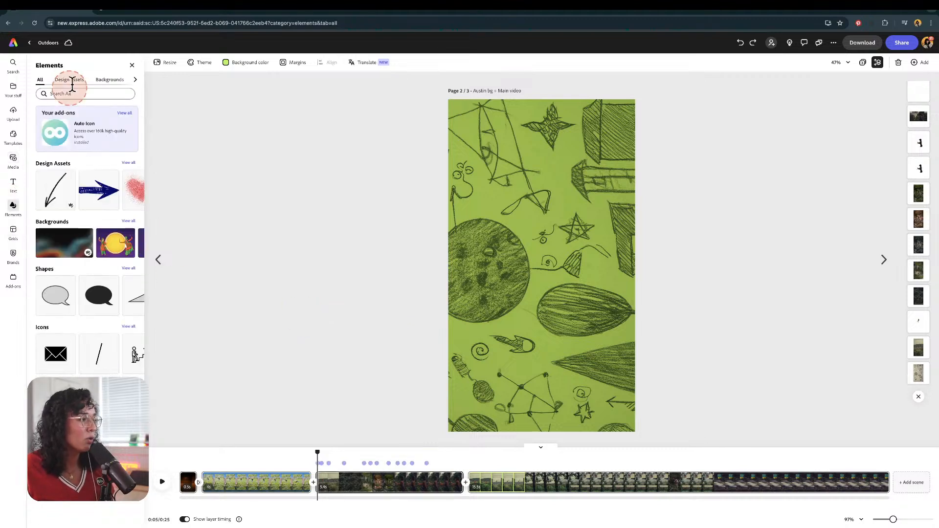
click(123, 221)
scroll(88, 244, down, 2)
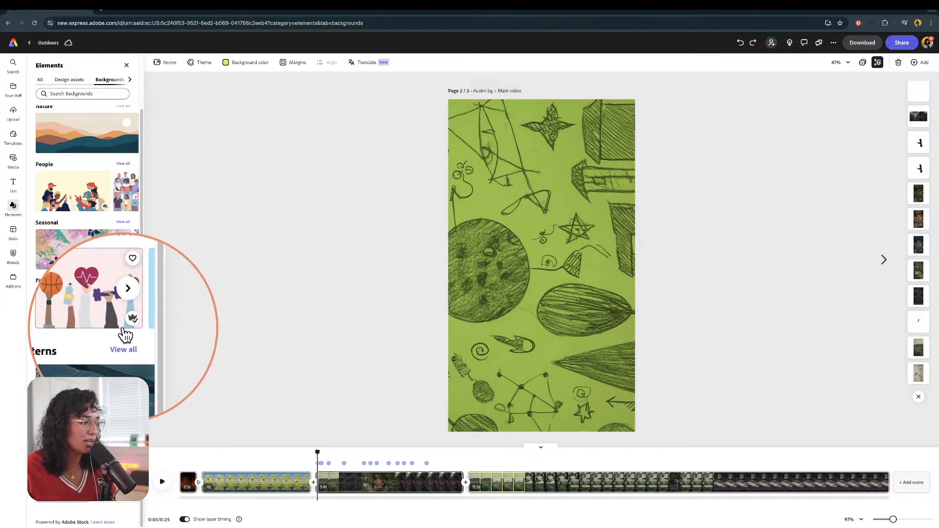
click(479, 154)
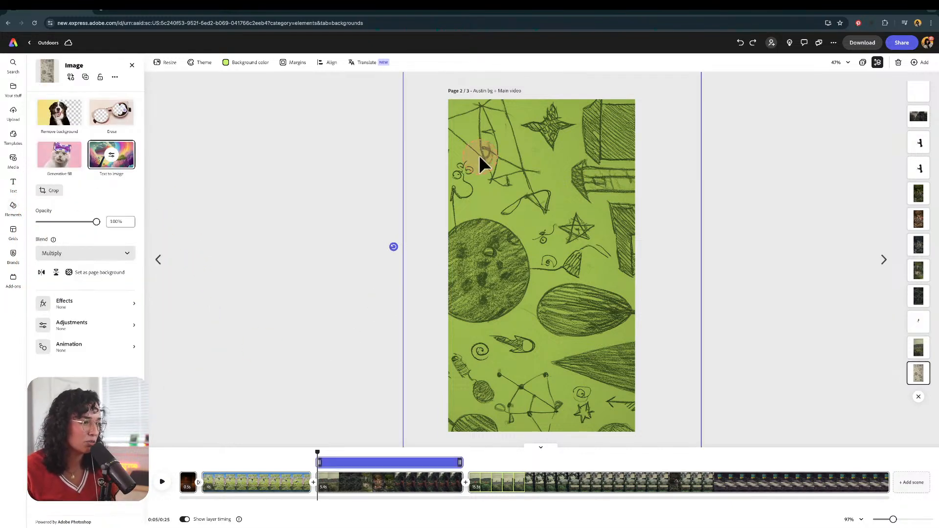
Step: Extend the slackliner cutout layer so it starts at the beginning of the scene on the timeline
click(330, 463)
mouse_move(319, 449)
mouse_down()
mouse_move(335, 450)
mouse_move(327, 450)
mouse_up()
click(546, 226)
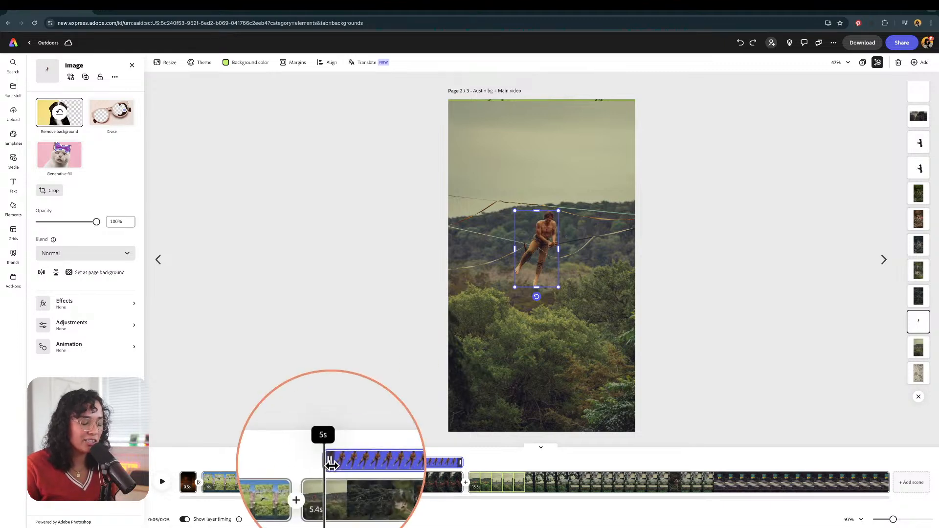
click(332, 463)
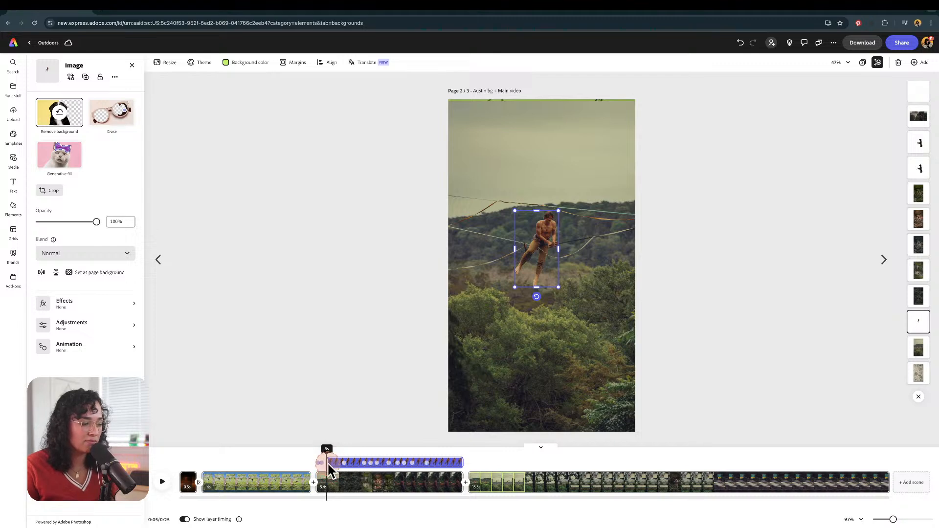
drag(329, 466, 316, 450)
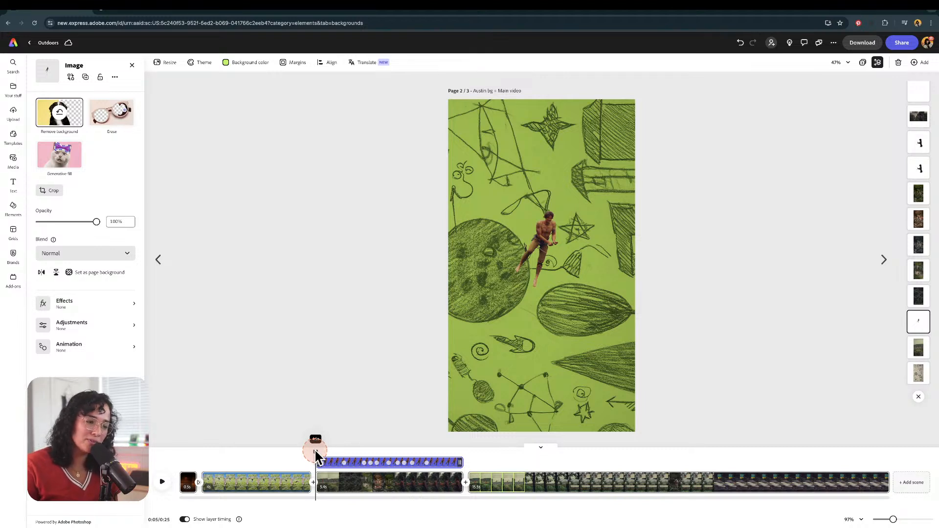
drag(322, 452, 328, 452)
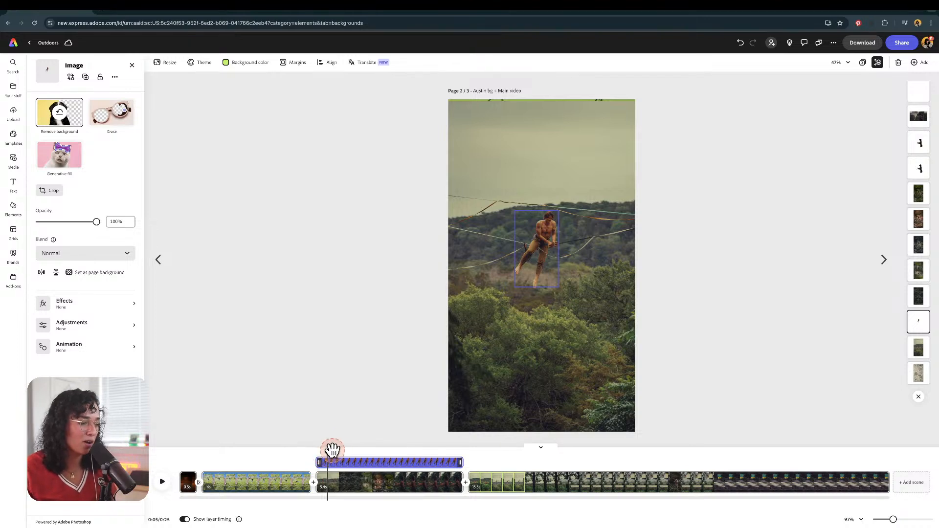
drag(332, 449, 356, 449)
Step: Duplicate the seated slackliner image and remove the copy's background to leave a person cutout
click(569, 302)
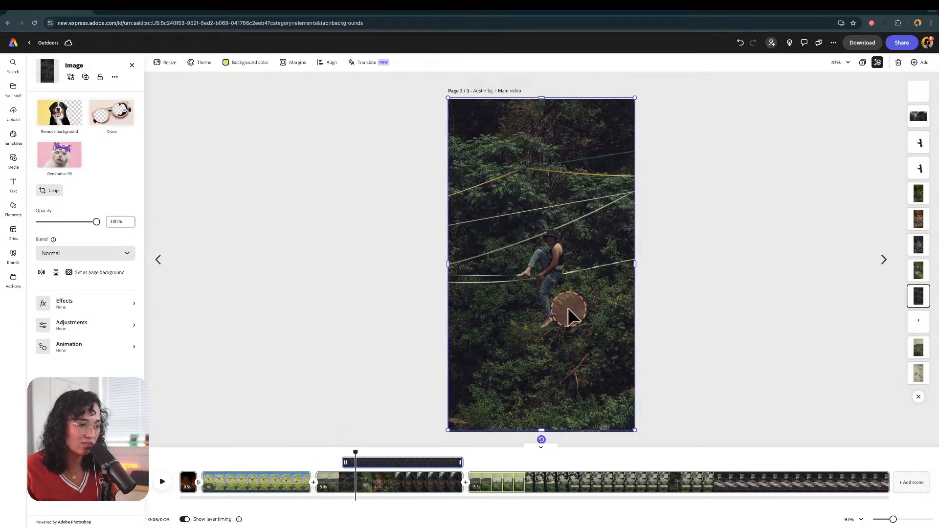
drag(568, 310, 434, 314)
key(super+z)
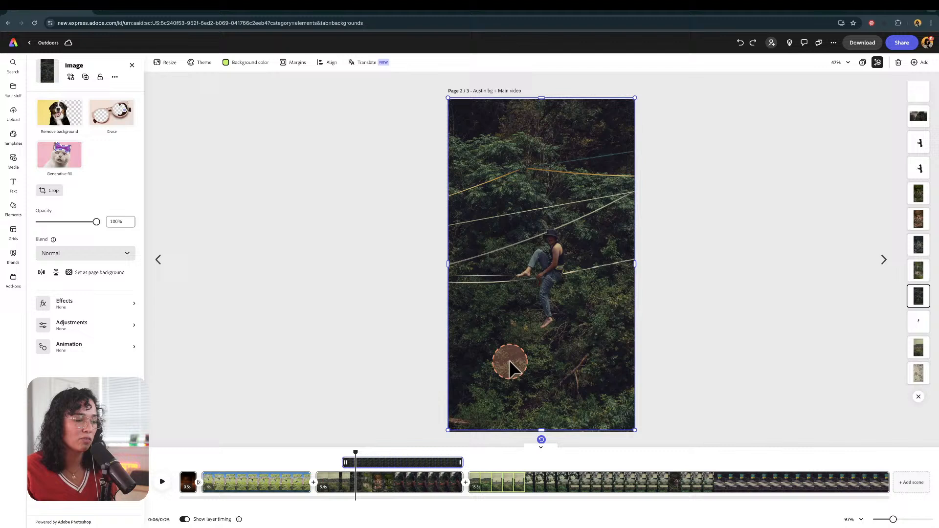
right_click(569, 314)
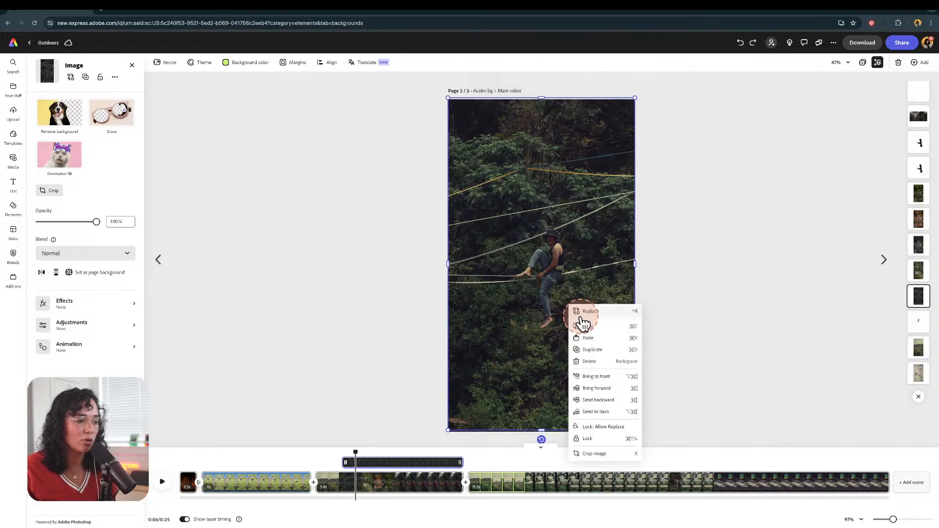
click(593, 350)
click(540, 143)
click(560, 292)
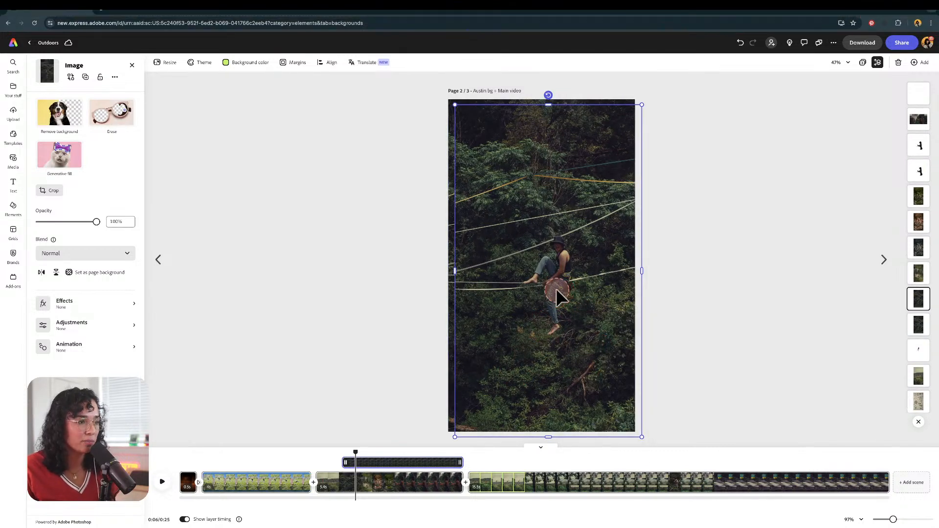
mouse_move(560, 293)
mouse_down()
mouse_move(549, 274)
mouse_move(558, 285)
mouse_move(550, 288)
mouse_up()
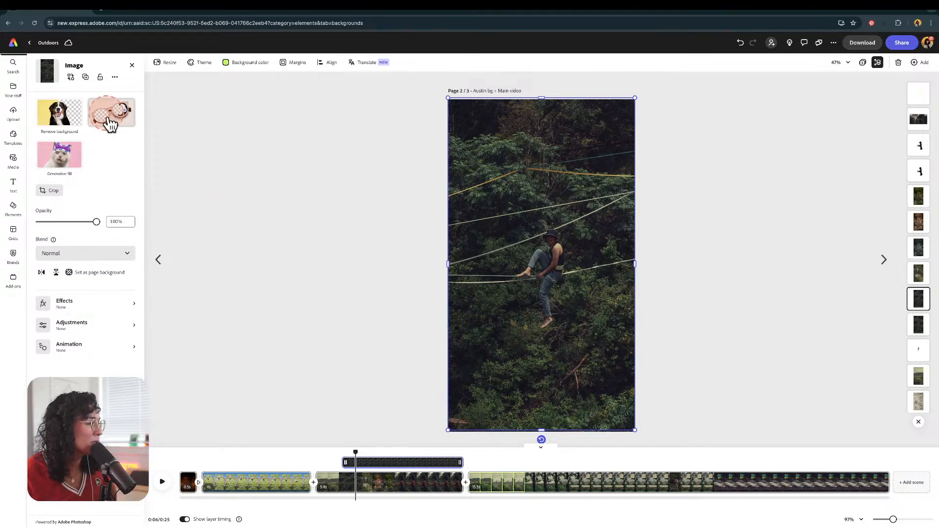
click(59, 116)
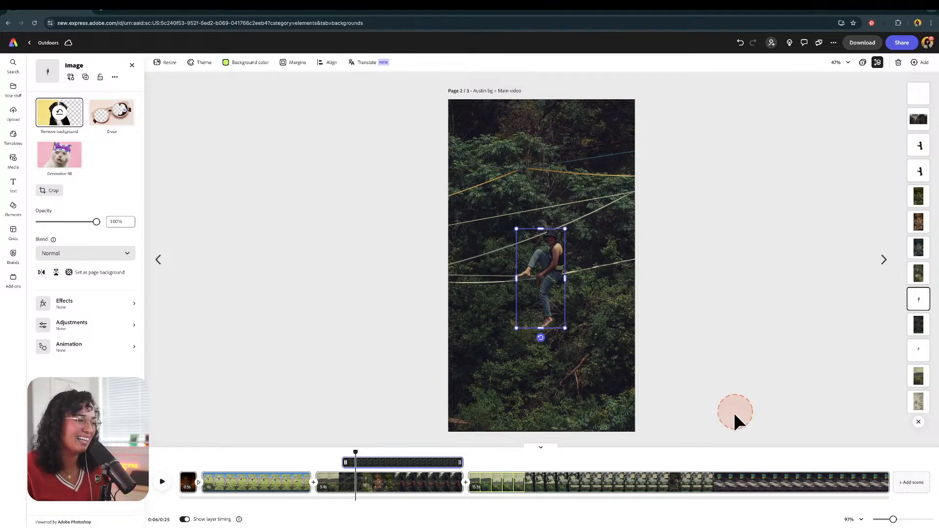
mouse_move(539, 258)
mouse_down()
mouse_move(529, 256)
mouse_move(536, 260)
mouse_up()
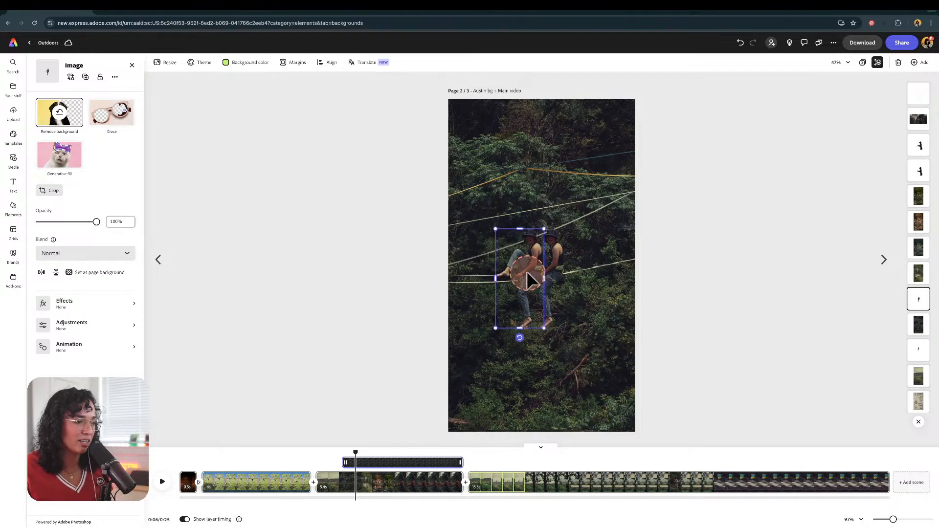
Step: Apply a pink Duotone effect to the cutout and move it to the right of the slackliner
click(74, 306)
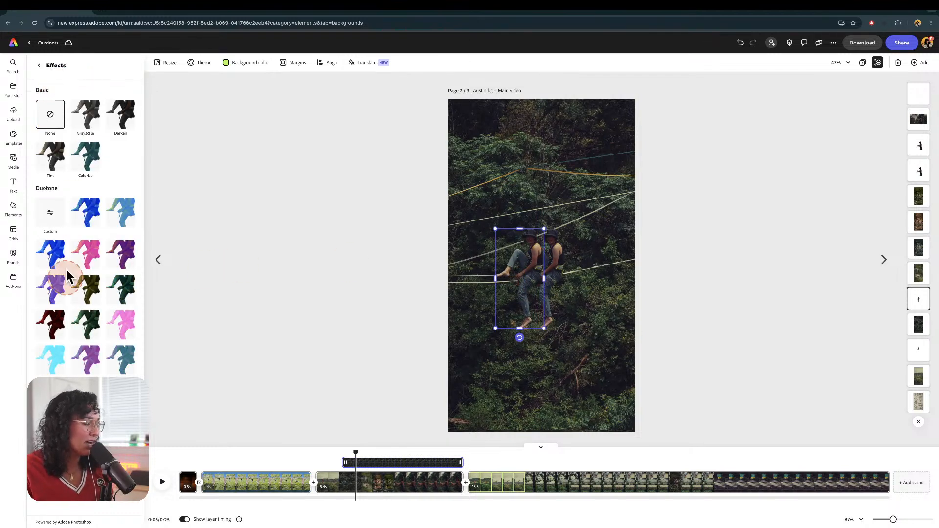
click(103, 266)
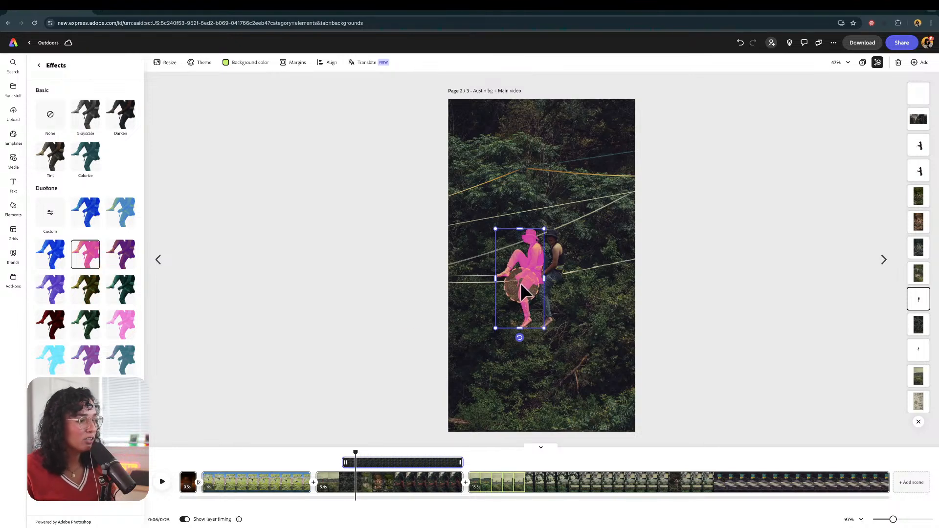
drag(534, 284, 580, 266)
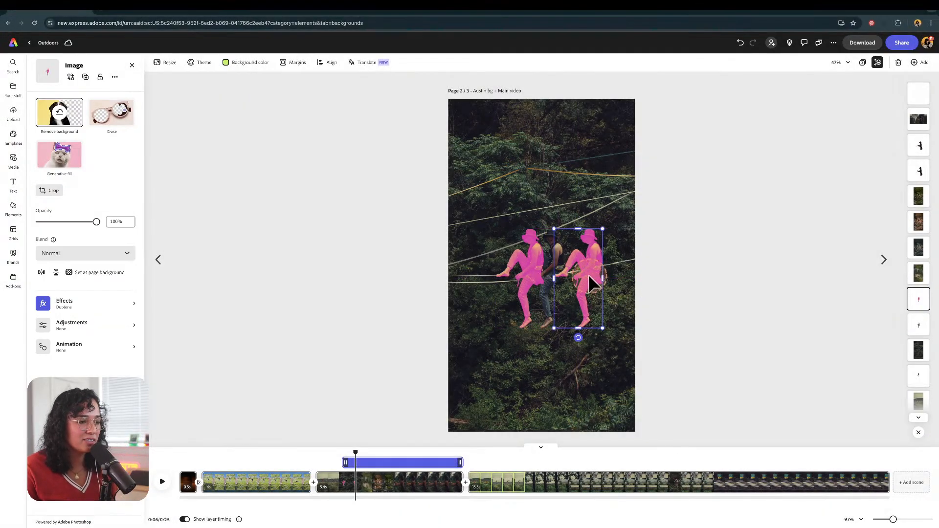
Step: Switch the right cutout's Duotone effect to a purple preset, trying green along the way
click(44, 309)
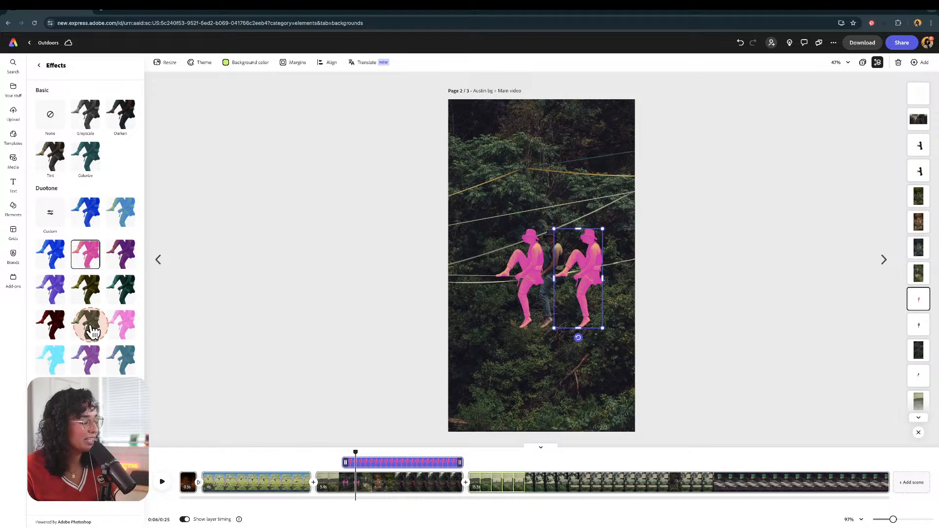
click(121, 292)
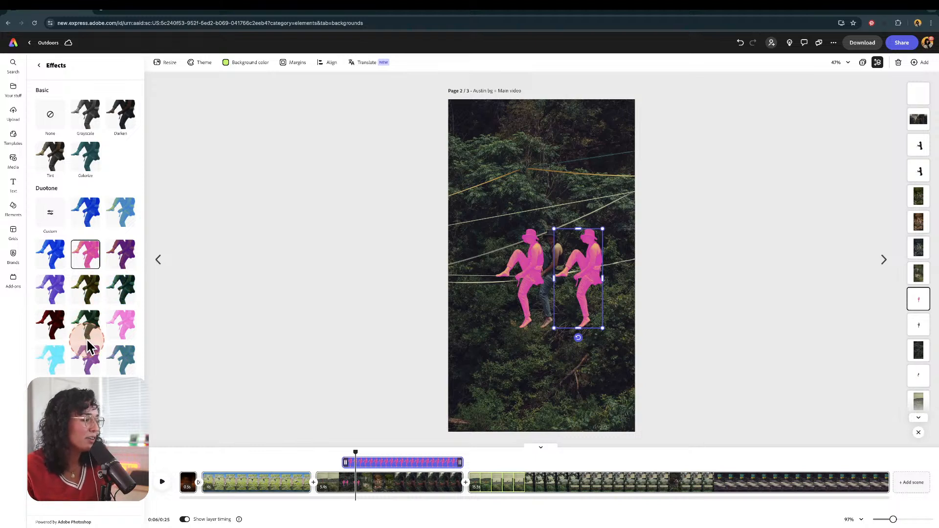
click(98, 325)
click(121, 359)
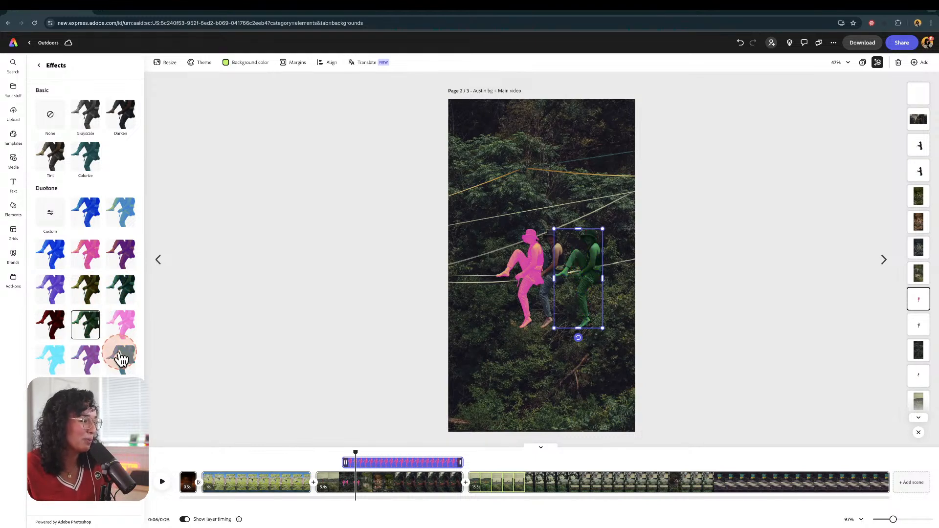
click(55, 292)
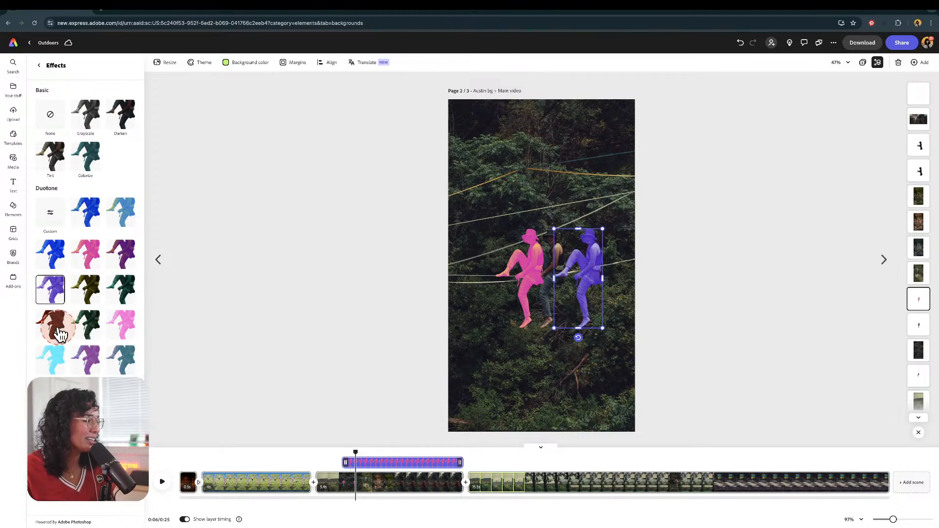
Step: Move the pink cutout slightly further left of the seated slackliner
click(566, 260)
drag(517, 259, 506, 265)
click(596, 245)
click(512, 274)
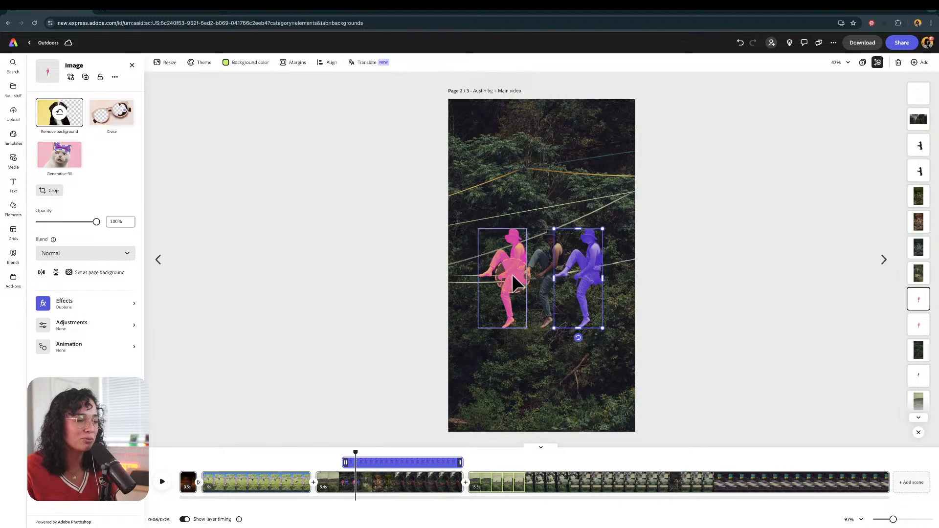
Step: Shorten the purple cutout's layer so it appears slightly after the pink cutout on the timeline
mouse_move(354, 450)
mouse_down()
mouse_move(319, 446)
mouse_move(346, 450)
mouse_up()
click(519, 256)
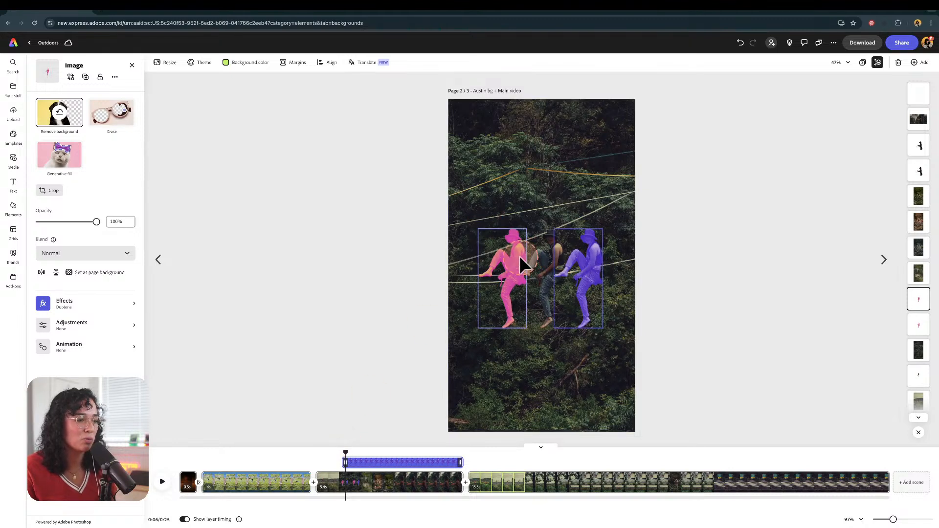
click(344, 502)
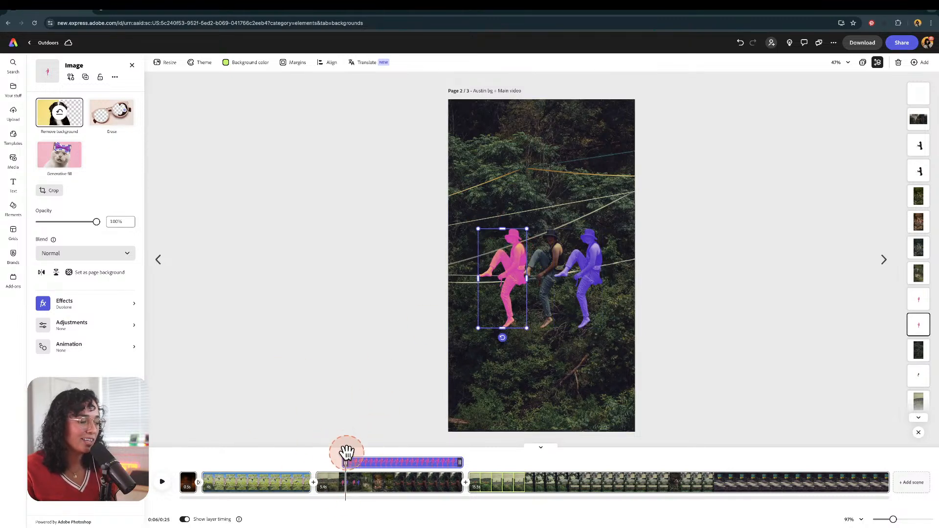
drag(347, 455, 357, 453)
click(360, 340)
click(494, 136)
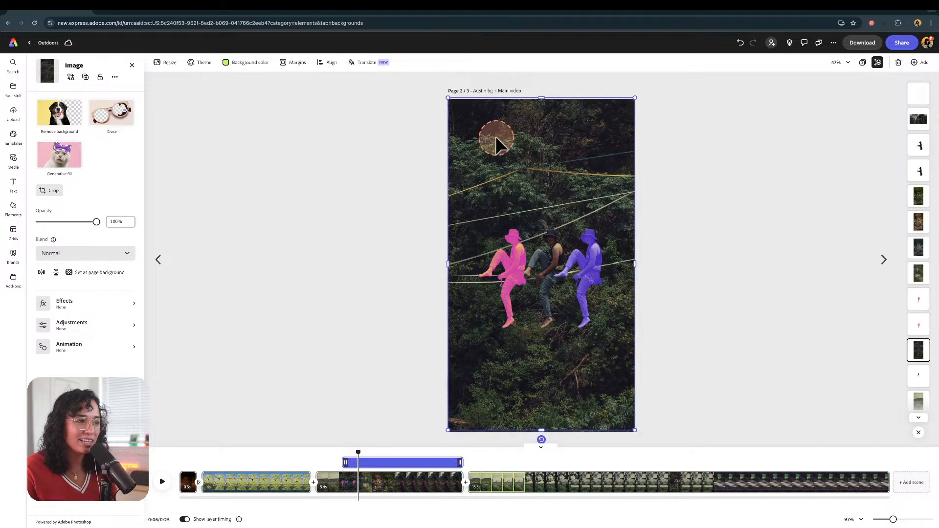
click(515, 243)
click(356, 460)
drag(361, 451, 357, 401)
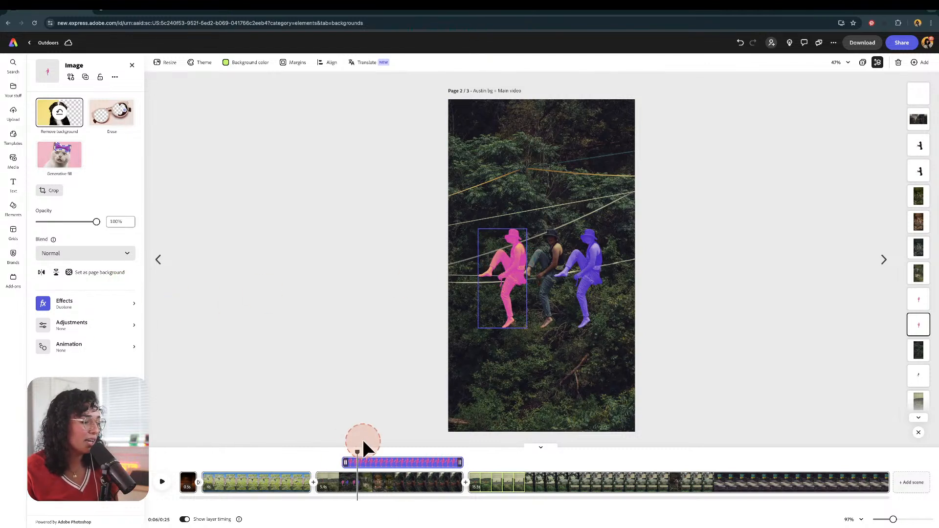
click(577, 262)
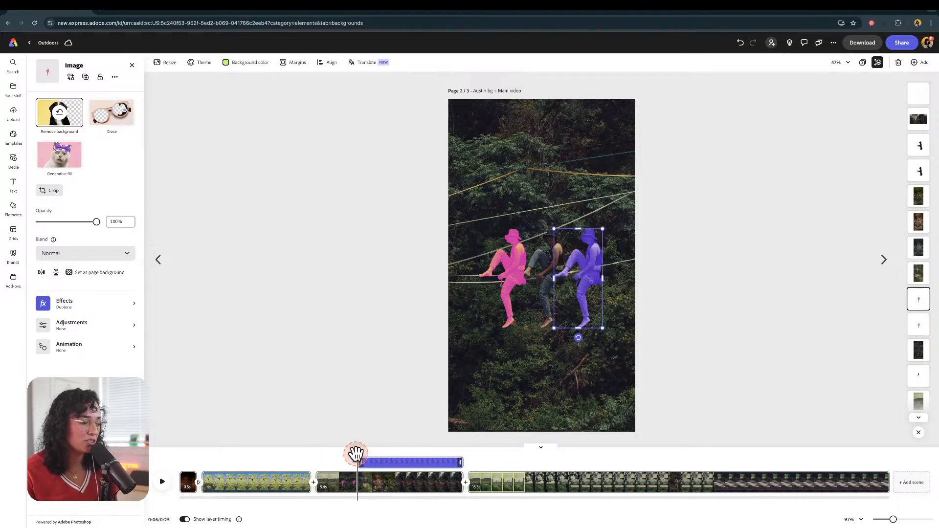
mouse_move(355, 454)
mouse_down()
mouse_move(344, 462)
mouse_move(353, 463)
mouse_up()
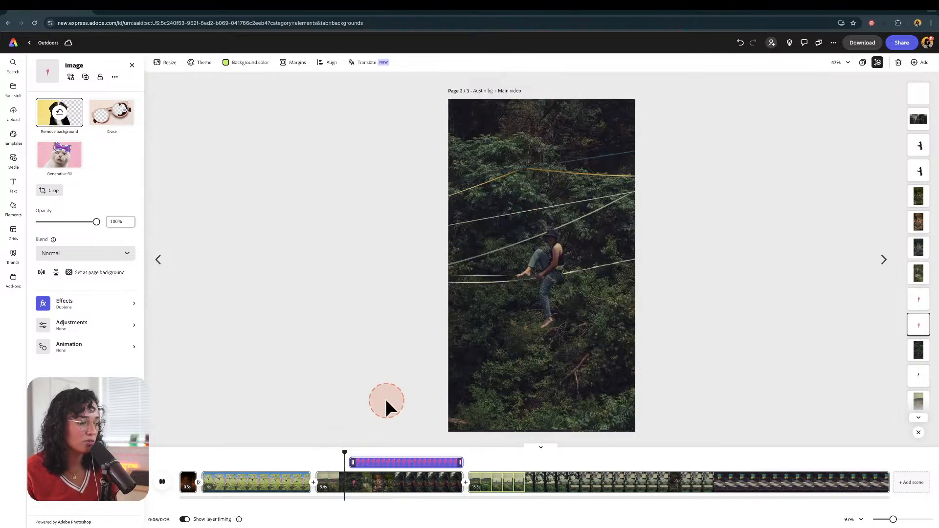
Step: Play back and scrub through the scene to preview the cutouts' timing
key(space)
key(space)
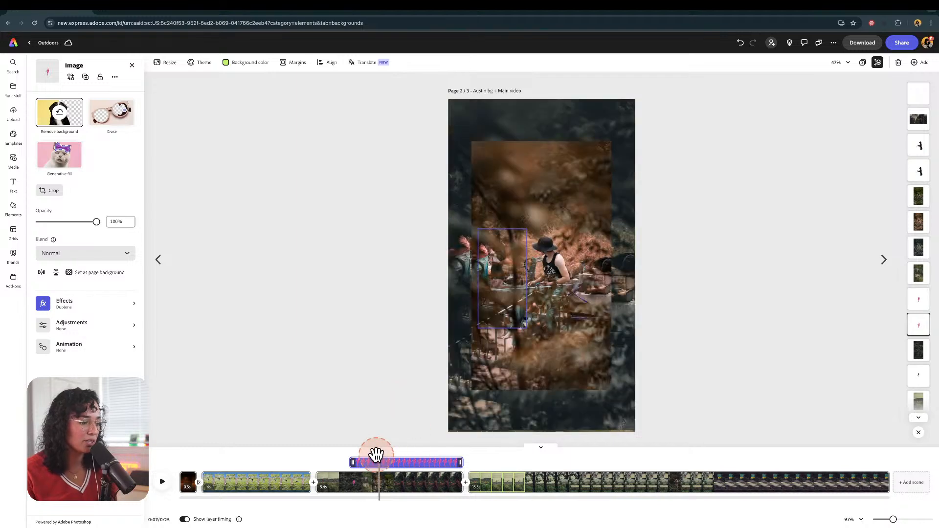
drag(376, 455, 317, 449)
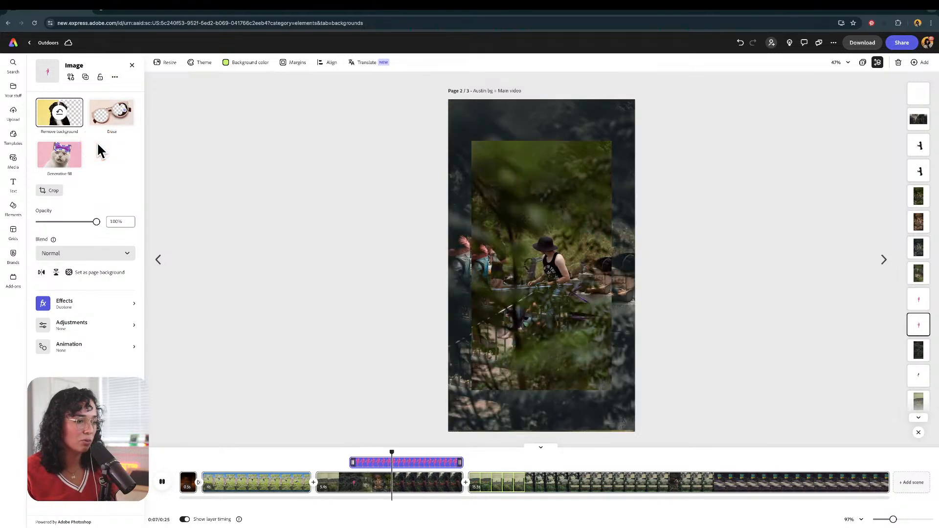
key(space)
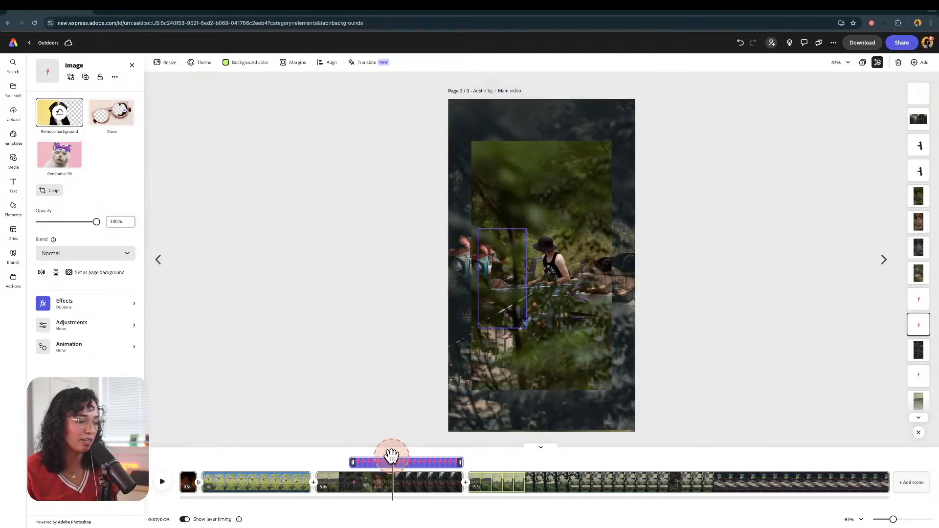
drag(392, 450, 413, 451)
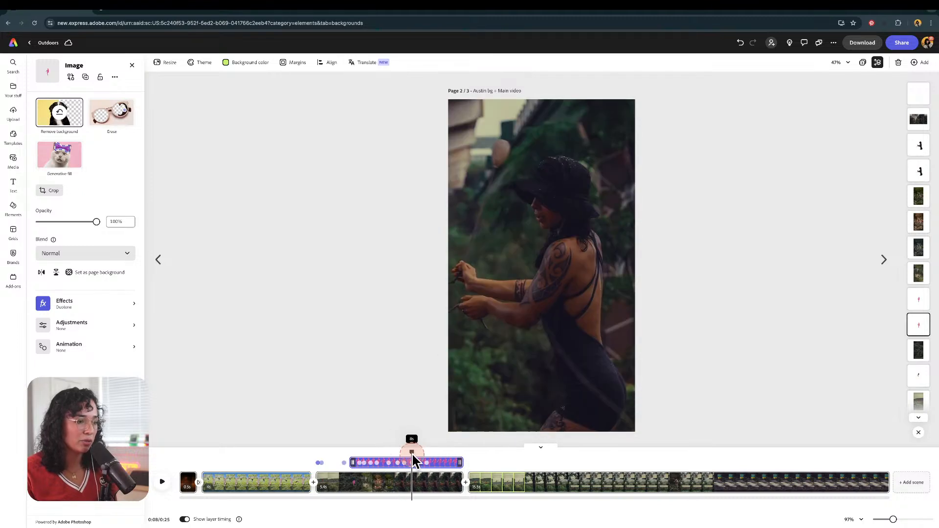
Step: Delete the existing cutout layers from the scene with the woman in the hat
click(536, 345)
click(536, 342)
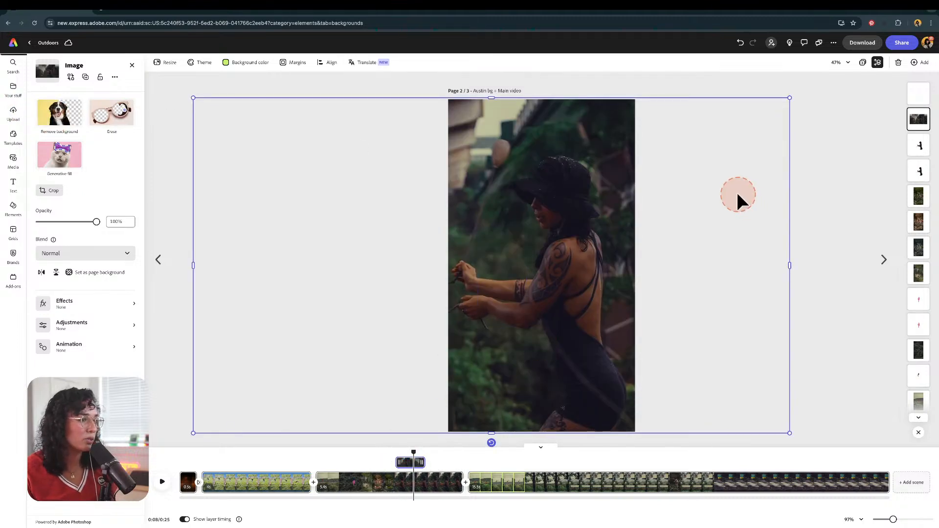
drag(634, 169, 606, 326)
key(ctrl+z)
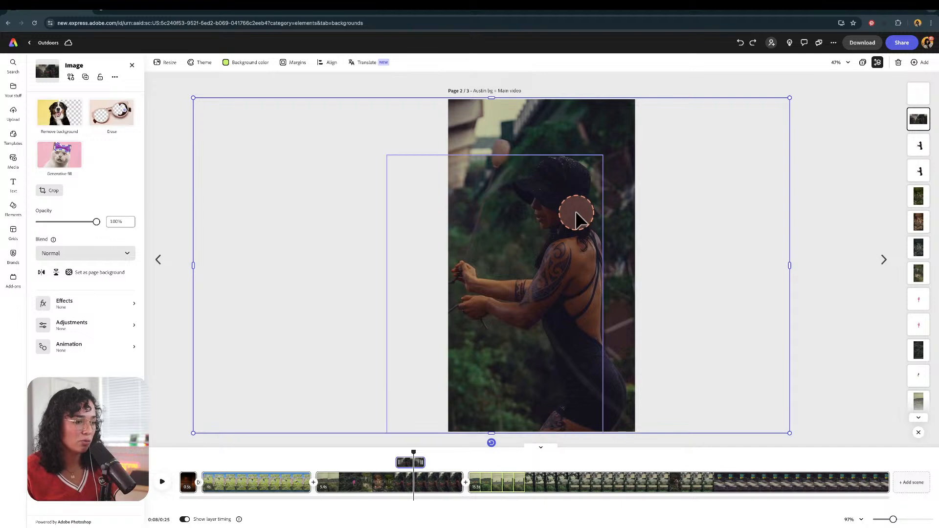
key(Delete)
click(601, 293)
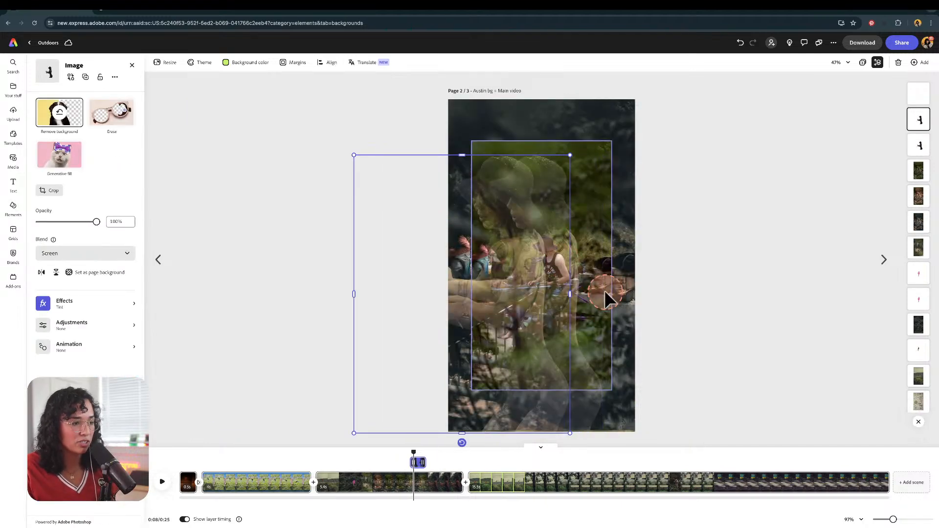
key(Delete)
click(624, 320)
key(Delete)
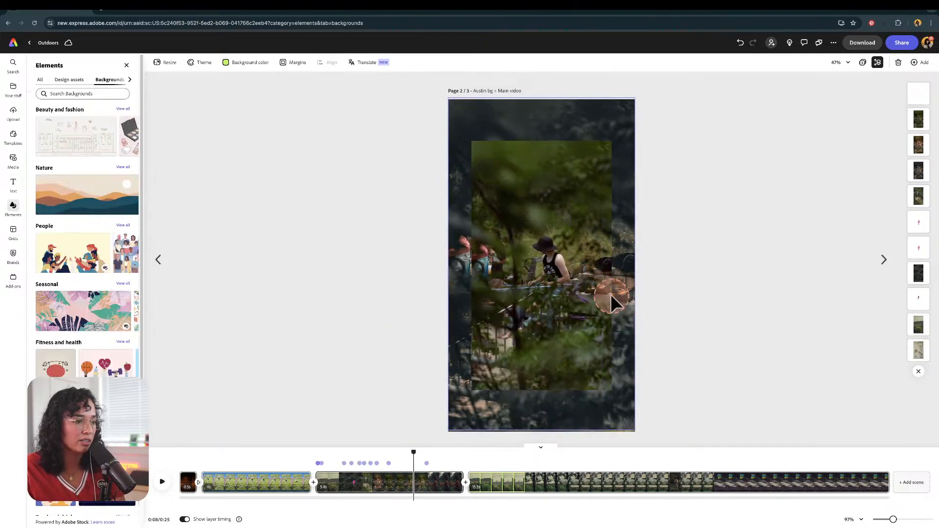
Step: Duplicate the woman's video, shift the copy, and remove its background to leave a person cutout
click(610, 294)
click(603, 306)
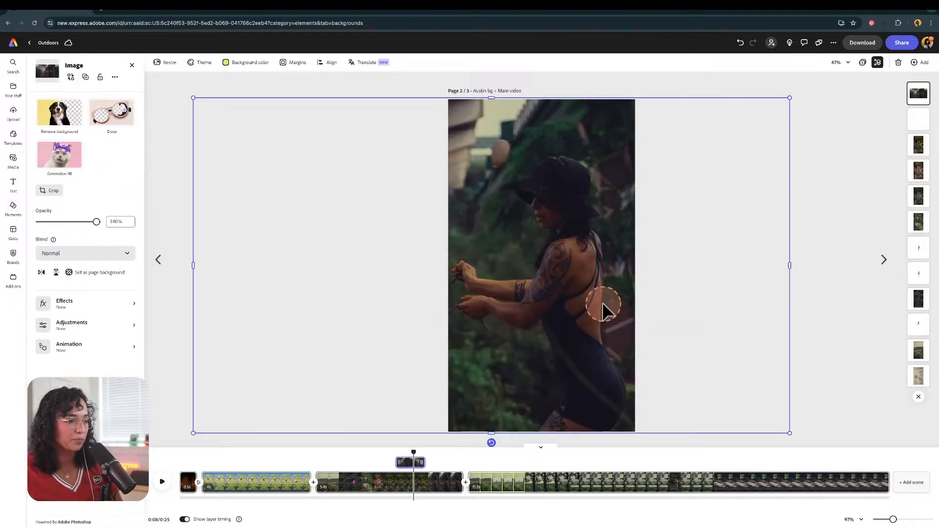
right_click(606, 245)
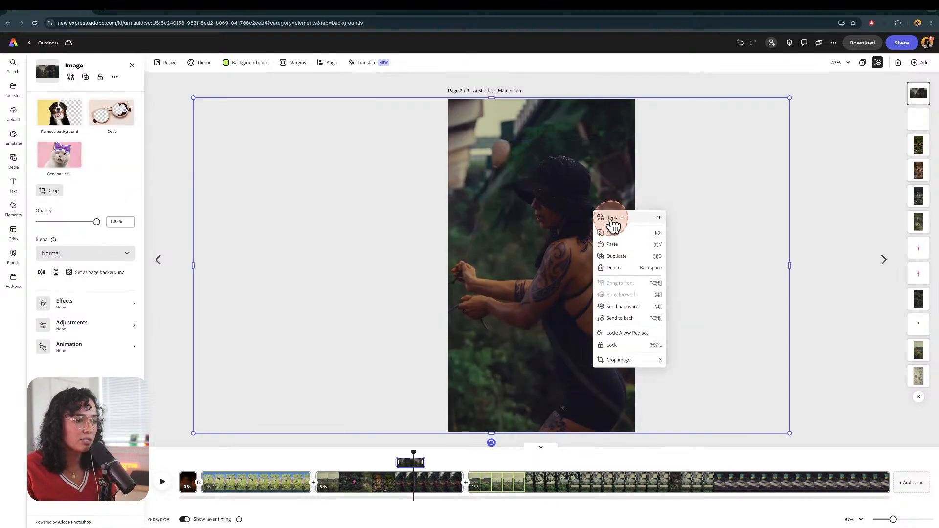
click(618, 257)
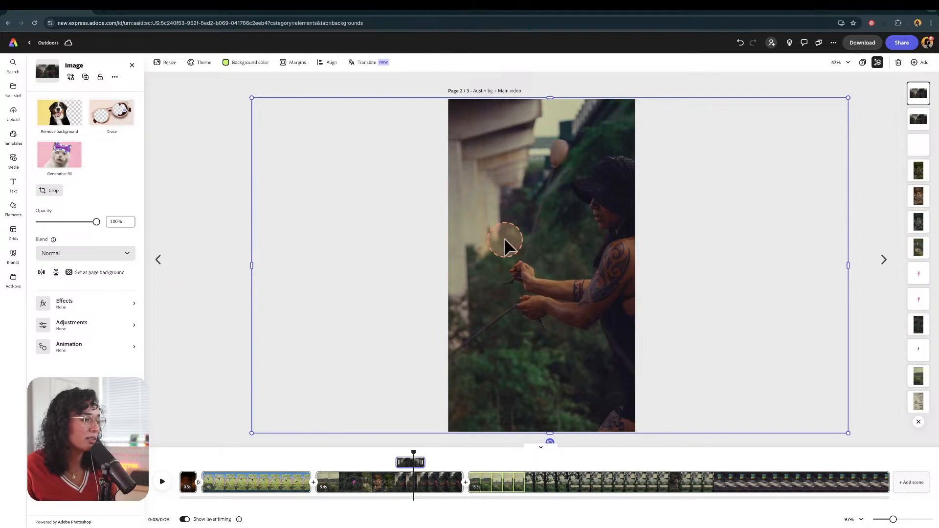
drag(504, 242, 447, 239)
click(70, 122)
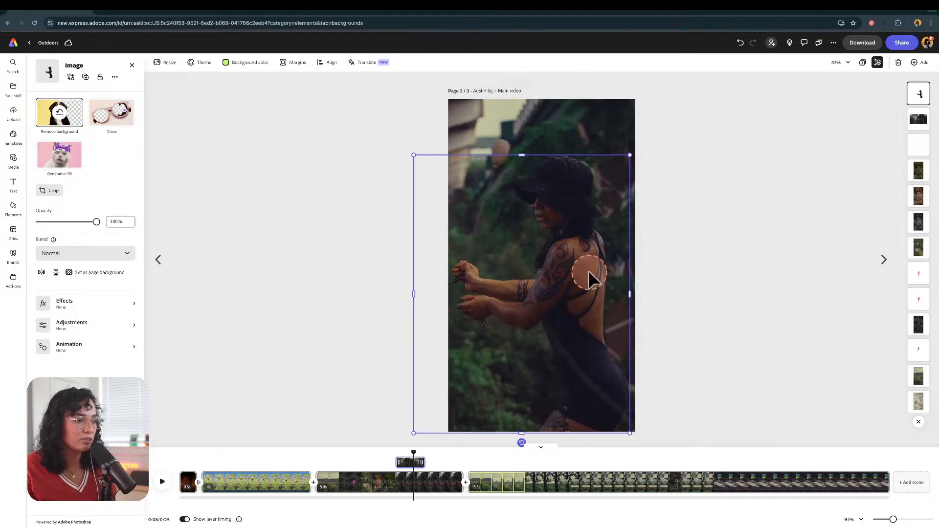
Step: Move the woman cutout to the left and apply the pink Duotone effect to it
drag(589, 279, 519, 270)
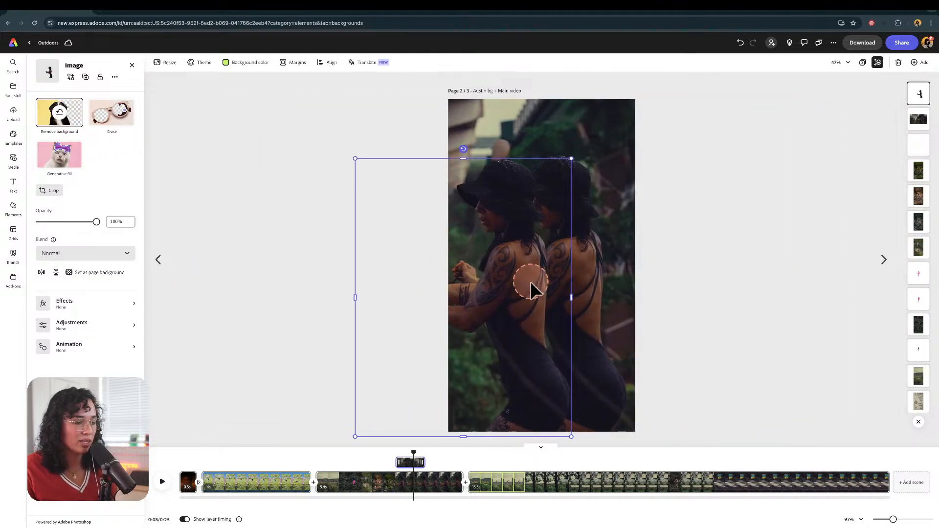
click(58, 304)
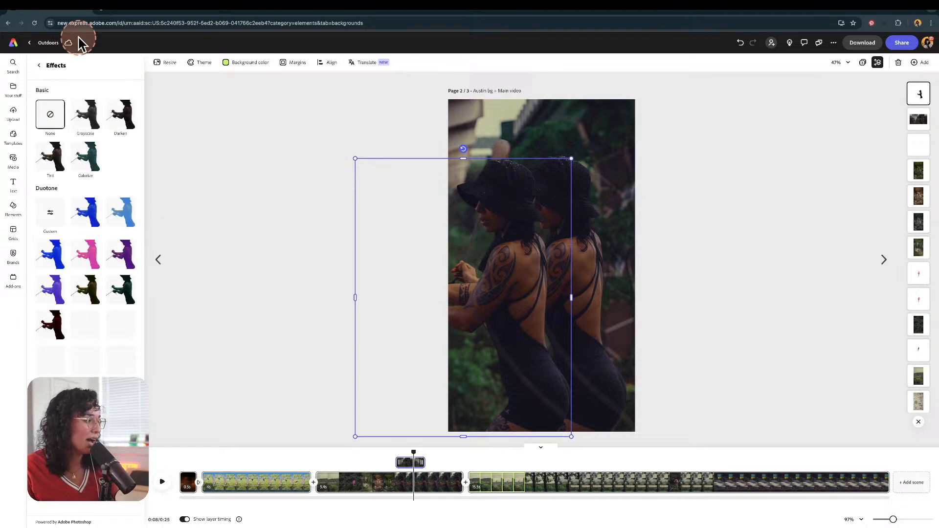
click(85, 252)
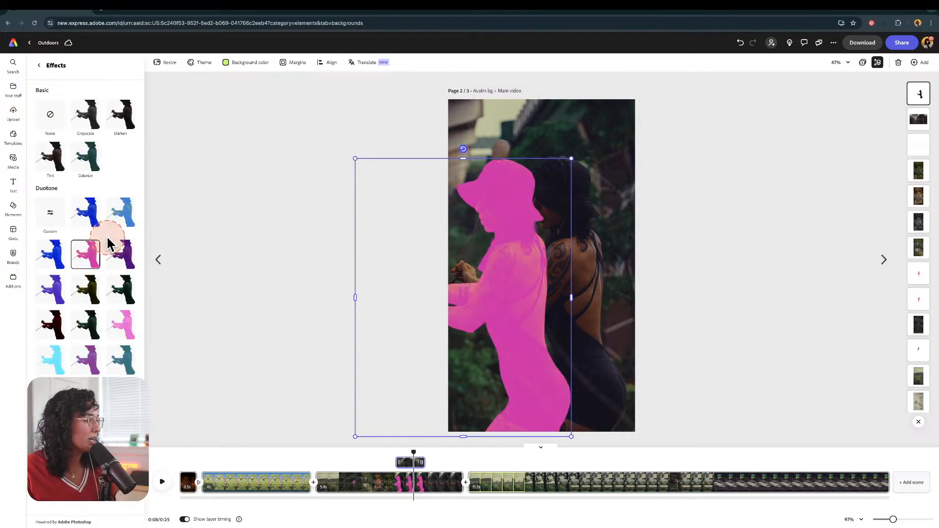
click(567, 263)
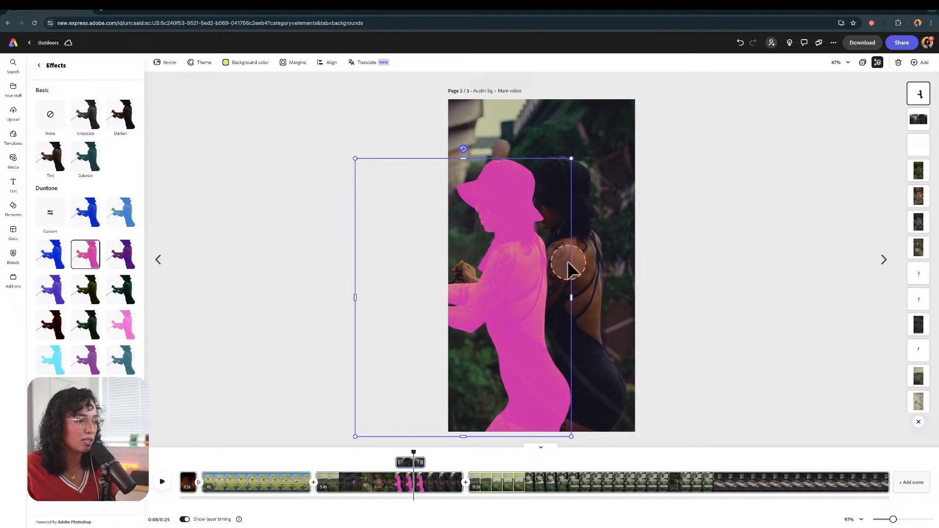
click(667, 259)
click(525, 328)
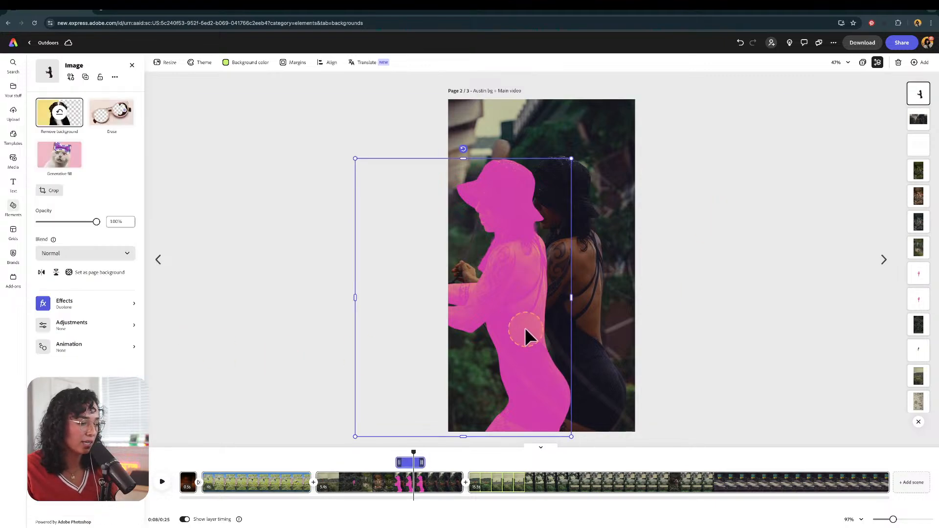
Step: Extend the woman cutout's layer to start slightly earlier and preview the clip
drag(394, 462, 386, 444)
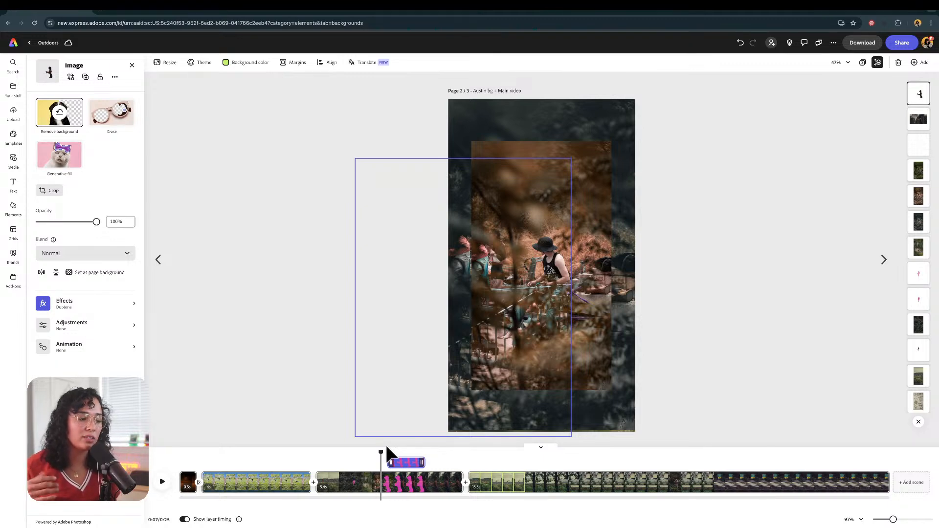
key(space)
key(space)
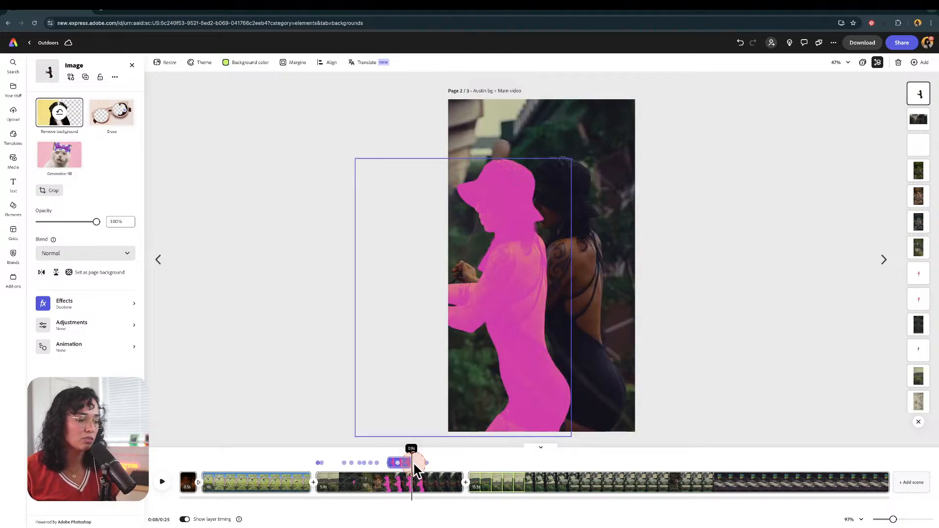
key(space)
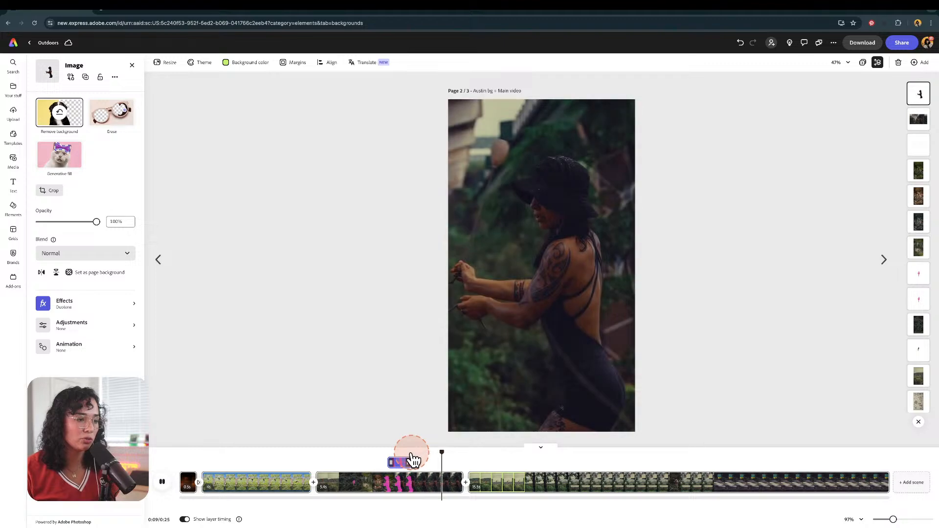
key(space)
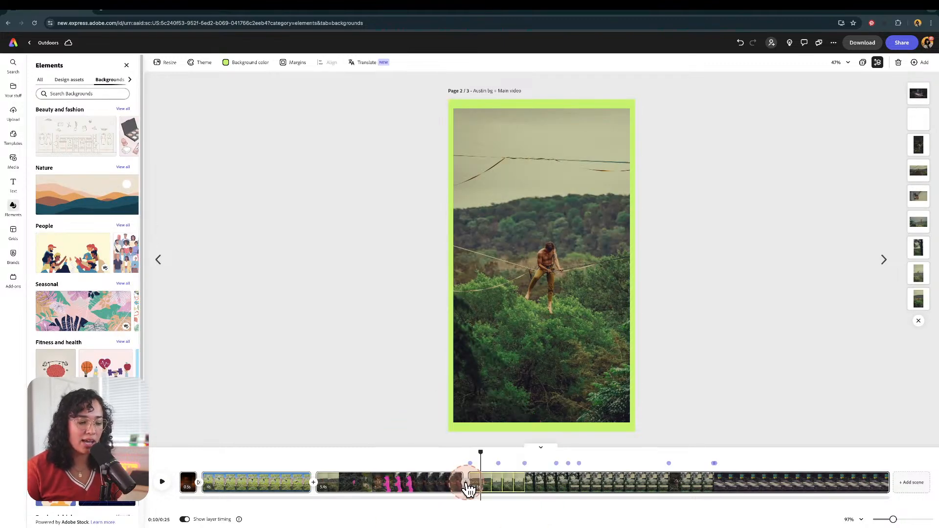
Step: Add a Slide transition between the second and third scenes, trying Dip to white first
click(465, 482)
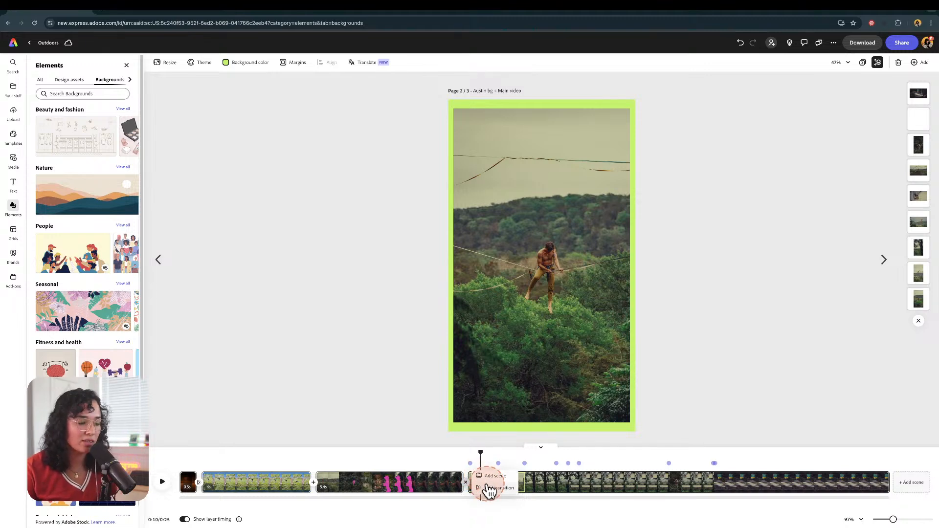
click(488, 488)
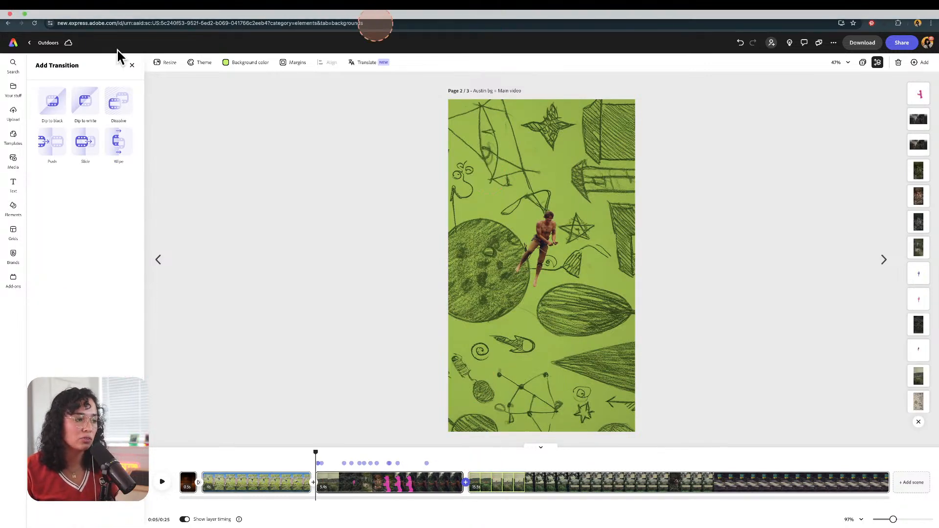
click(84, 113)
click(86, 142)
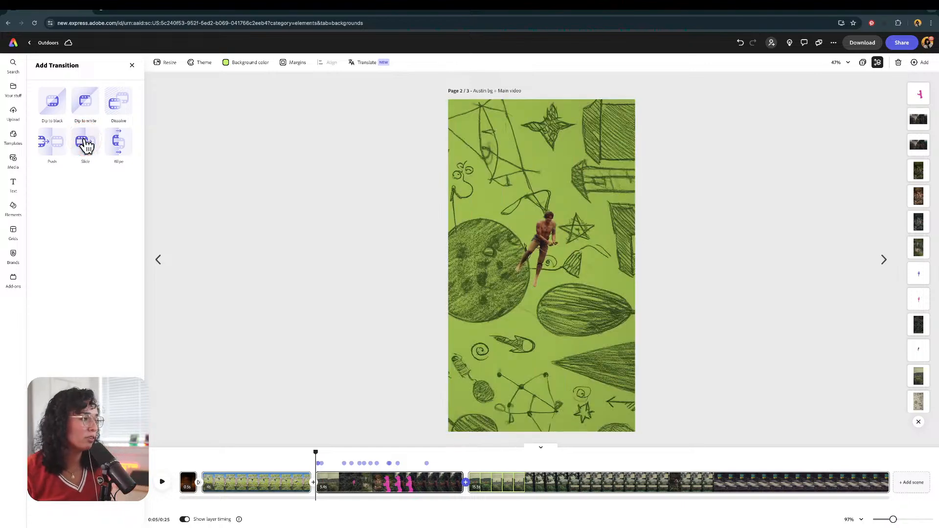
Step: Apply the Slide transition, then give the top photo in the third scene's collage a Bungee in animation
click(86, 145)
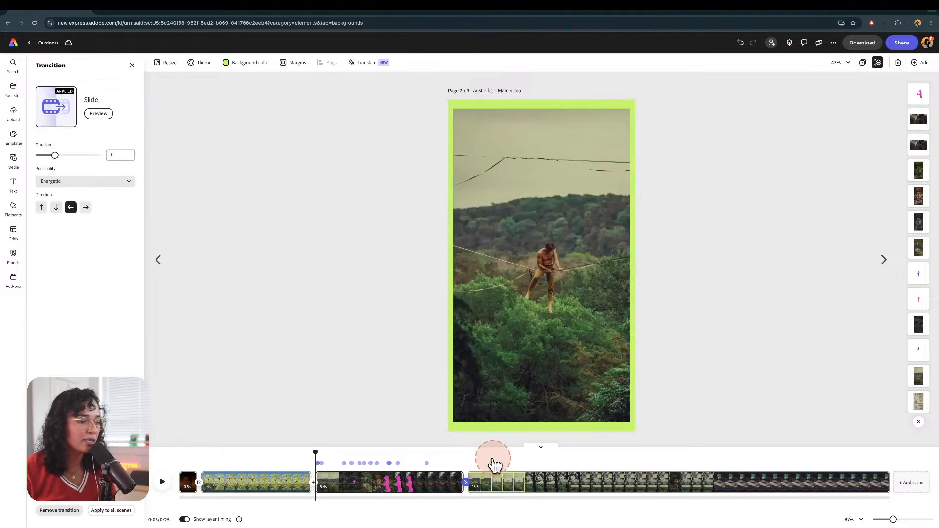
drag(317, 452, 605, 489)
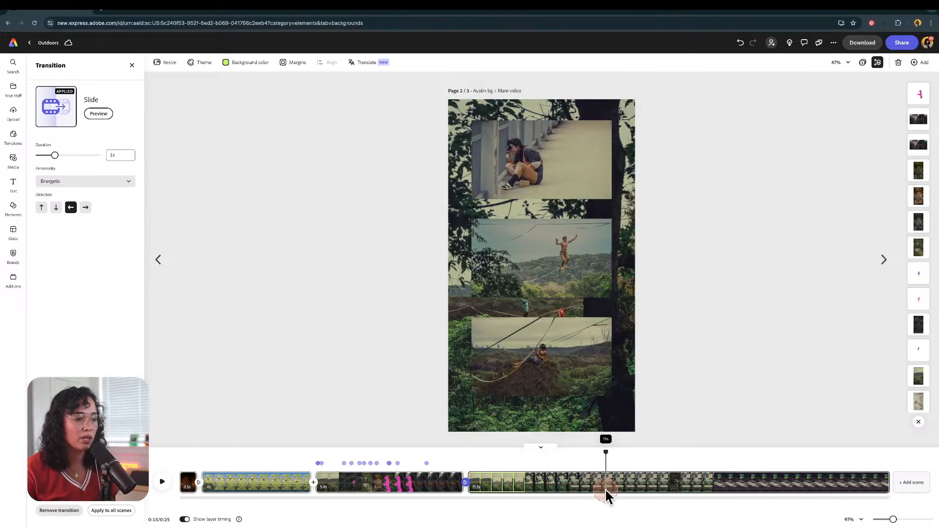
click(571, 351)
click(517, 157)
click(86, 351)
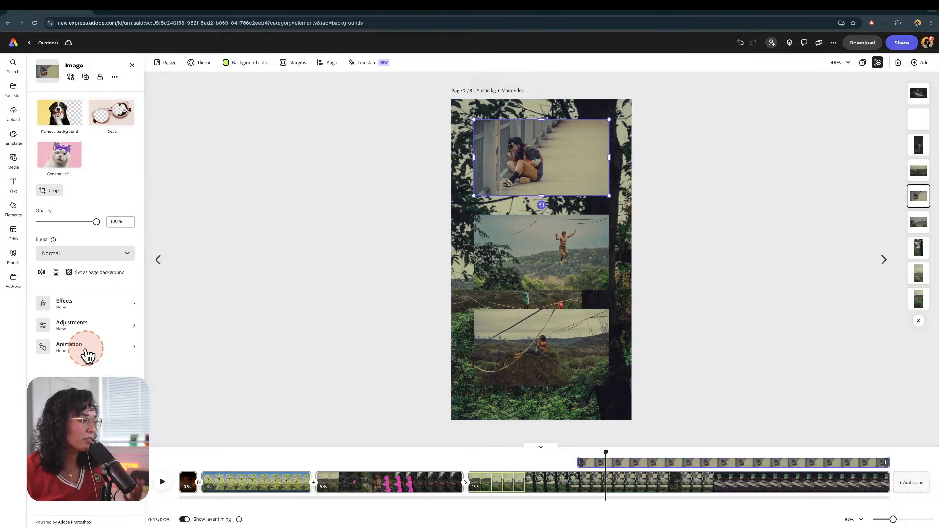
click(57, 198)
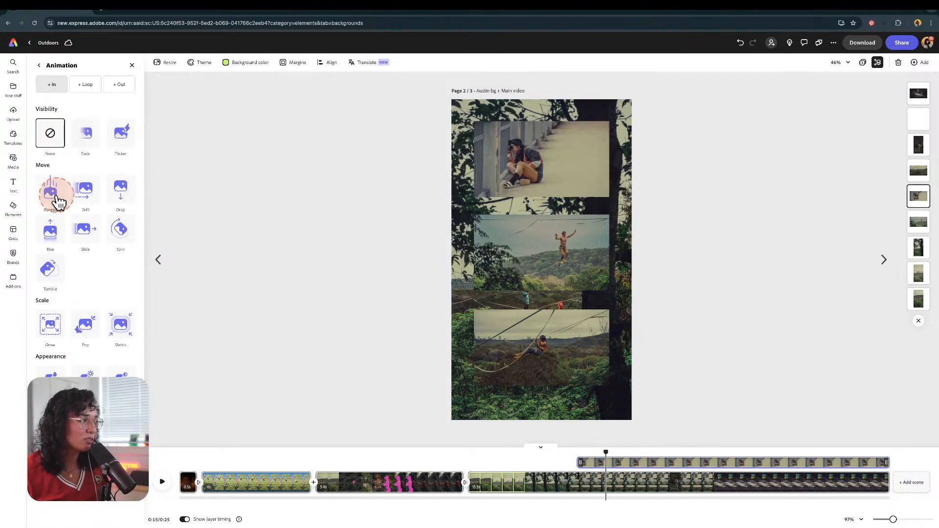
click(58, 201)
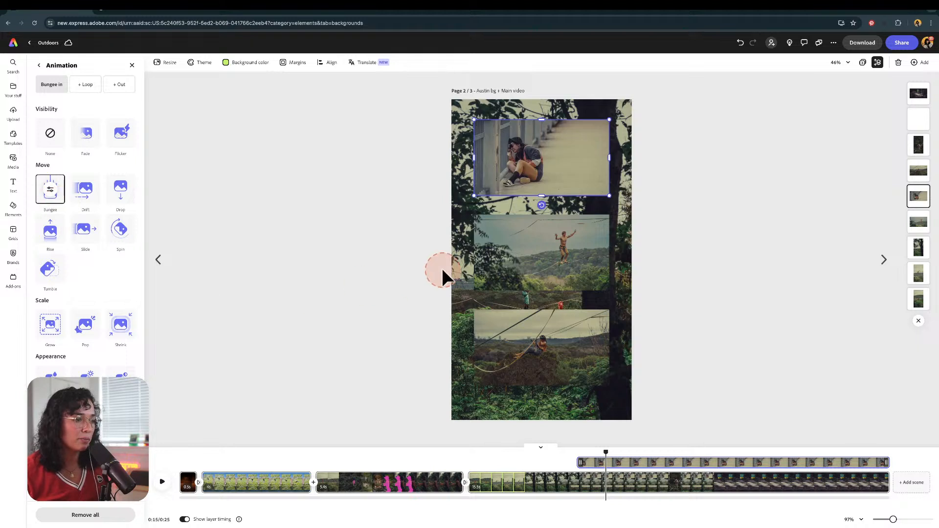
Step: Apply the Bungee in animation to the middle and bottom photos of the third scene's collage
click(476, 266)
click(74, 353)
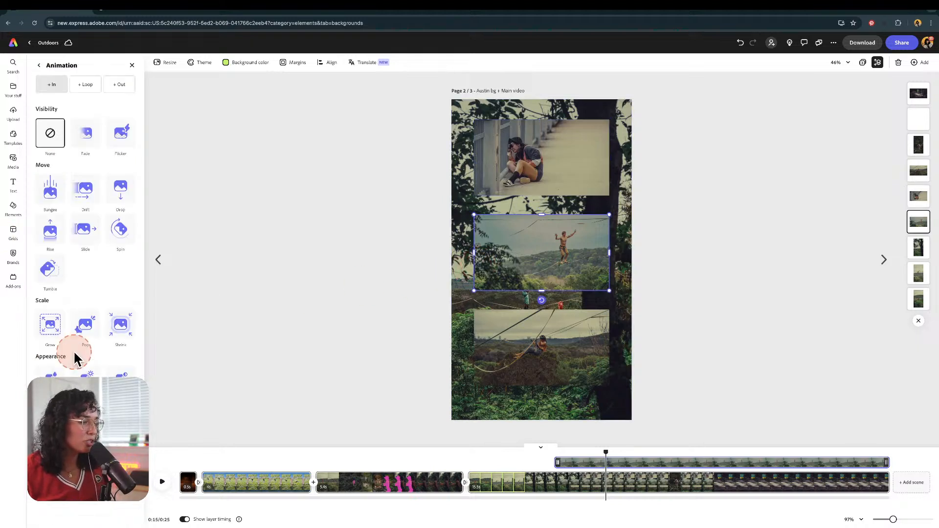
click(63, 182)
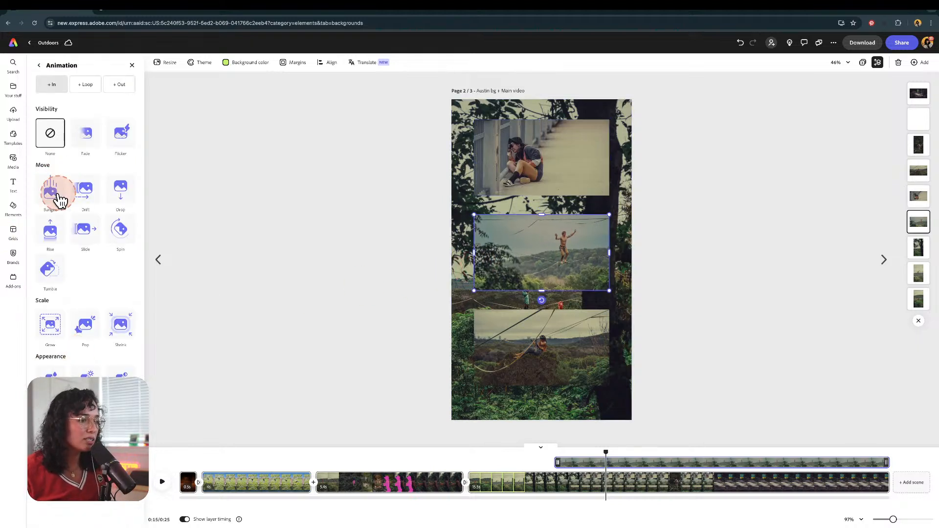
click(506, 348)
click(71, 351)
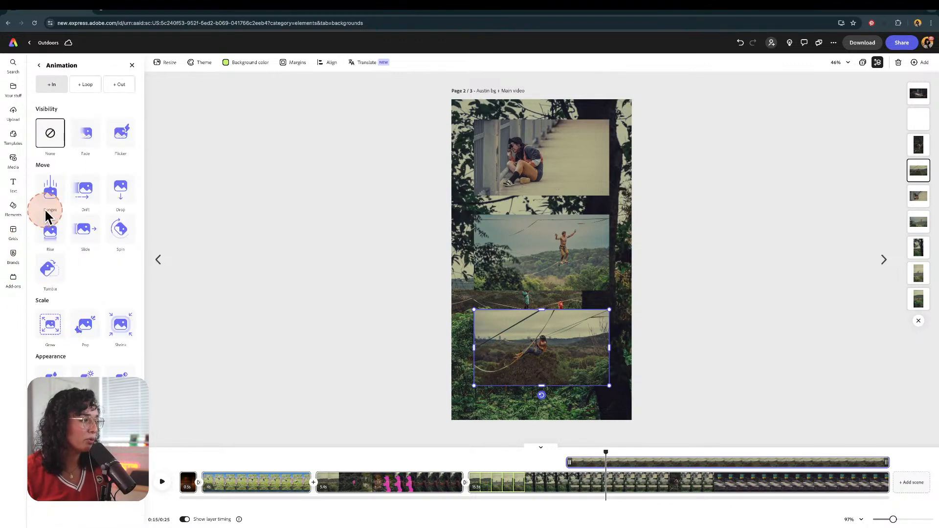
click(55, 189)
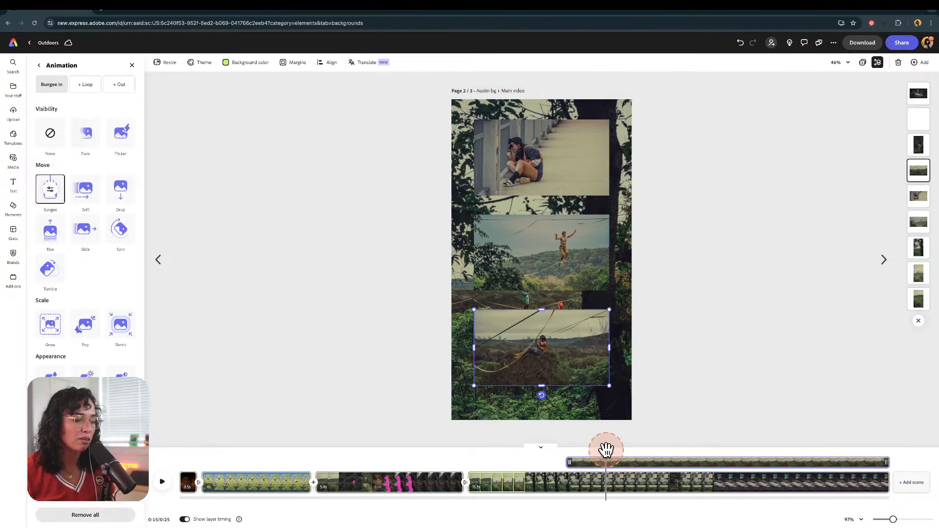
Step: Return the playhead to the start and play back the video to preview it
drag(605, 452, 578, 447)
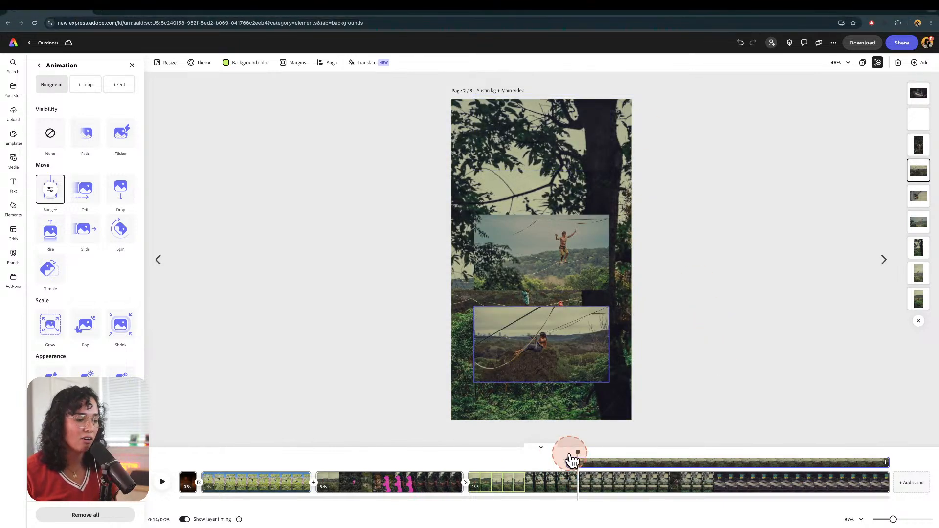
drag(576, 452, 179, 451)
click(163, 482)
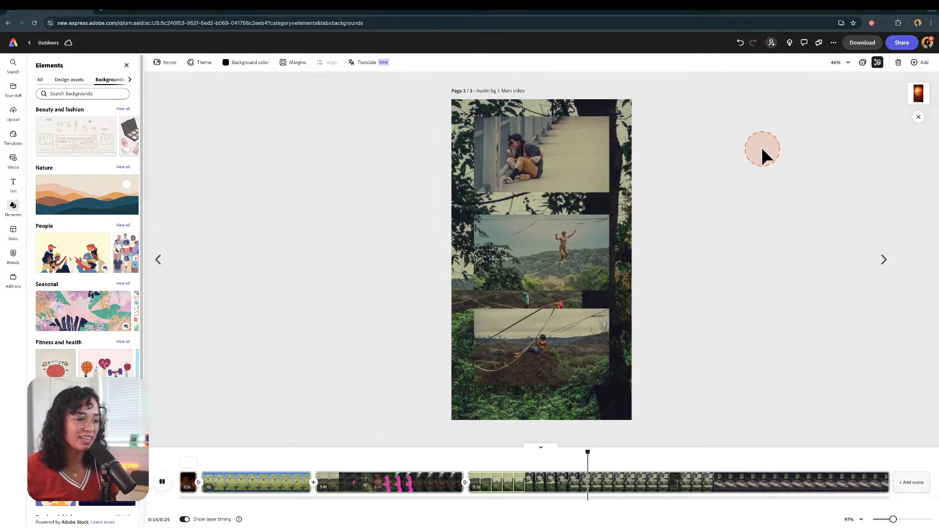
key(space)
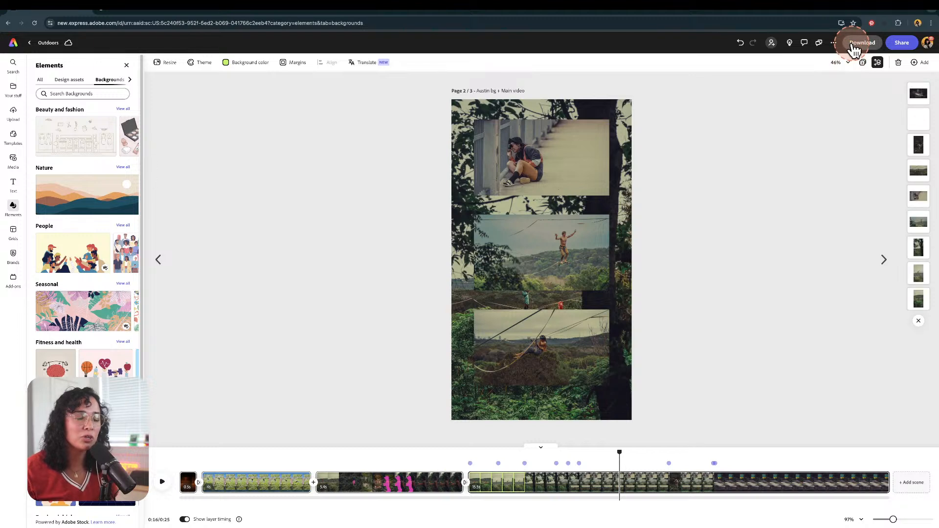
Step: Open the download options and review the available file formats
click(854, 45)
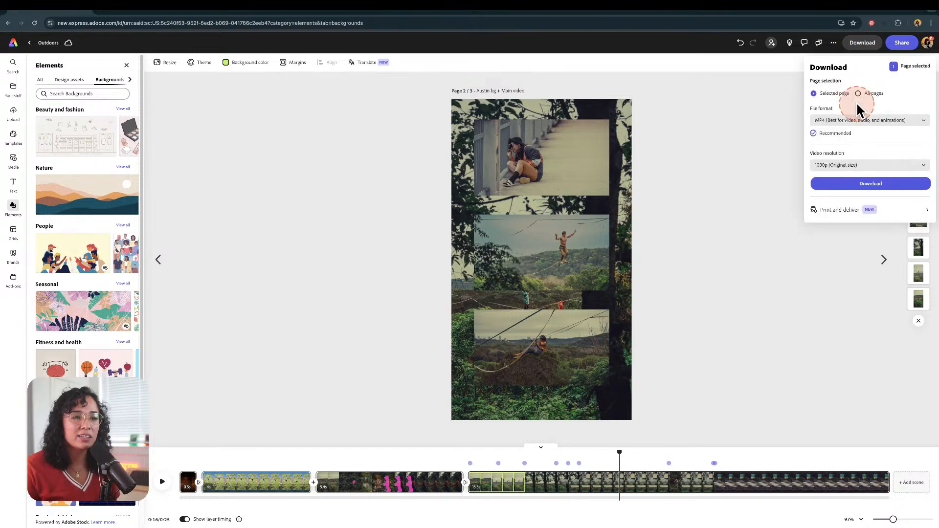
click(853, 122)
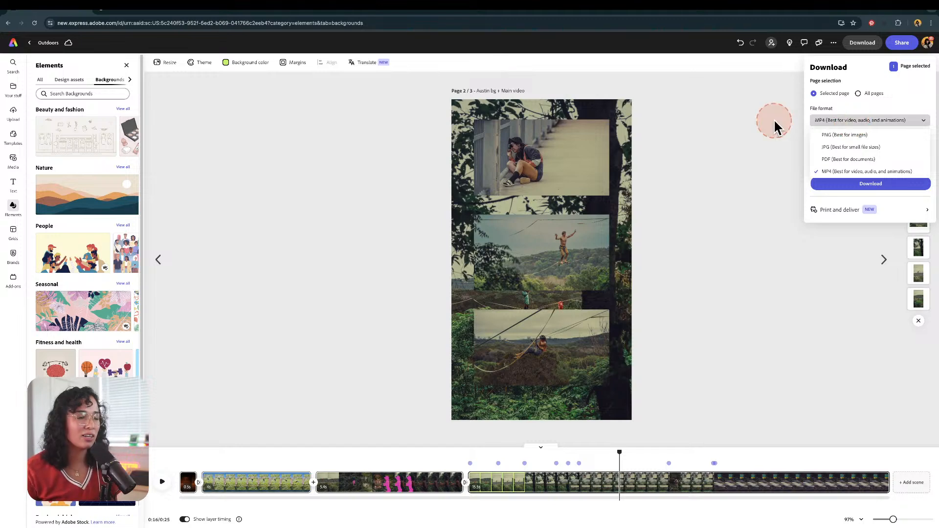
Step: Switch to the cynlagos.com browser tab and browse the Medium Unlimited classes page
click(125, 7)
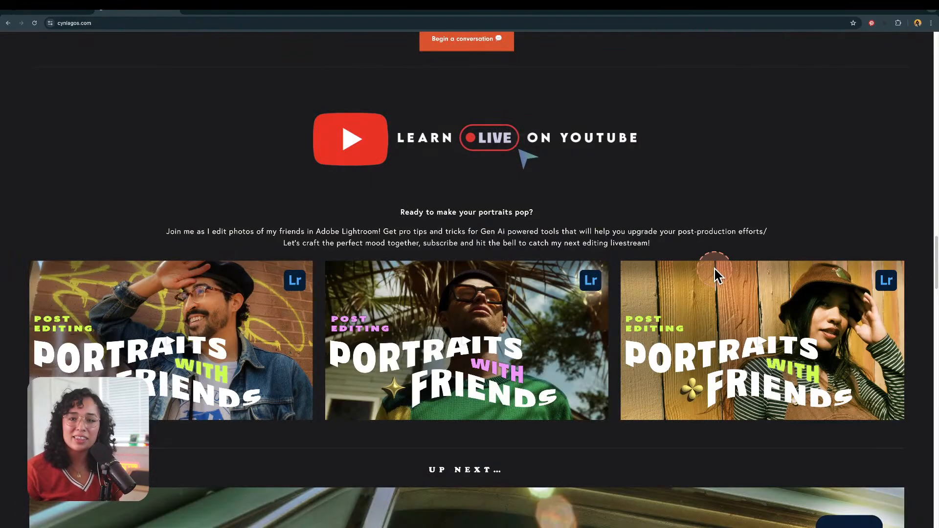
scroll(714, 269, up, 20)
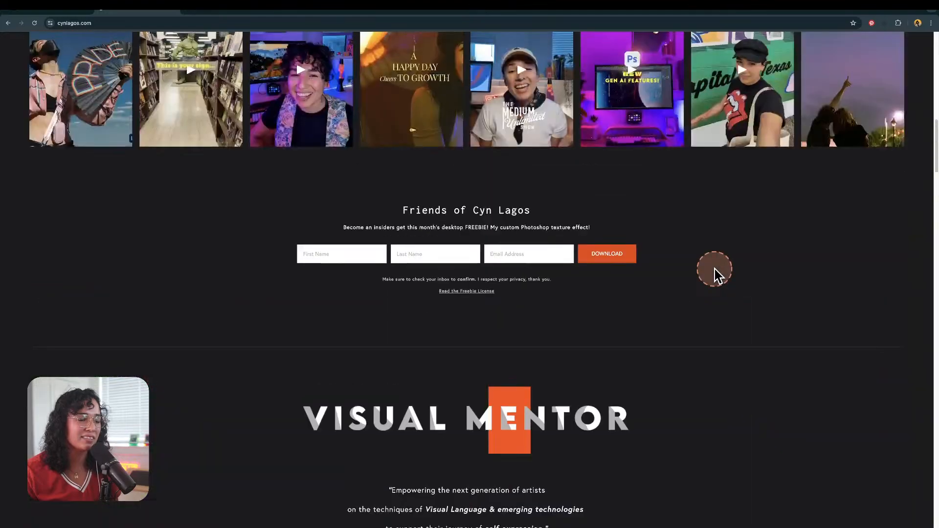
scroll(714, 271, up, 10)
mouse_move(398, 95)
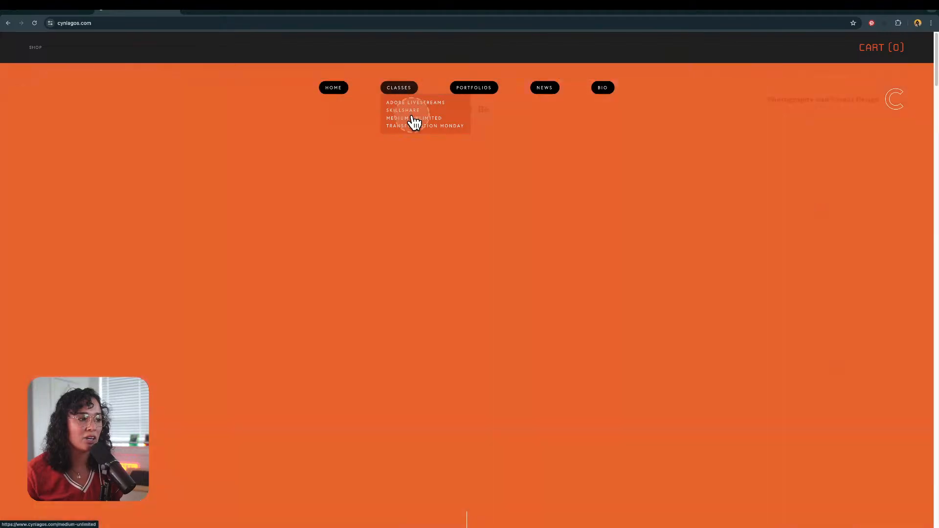
click(411, 118)
scroll(895, 279, down, 5)
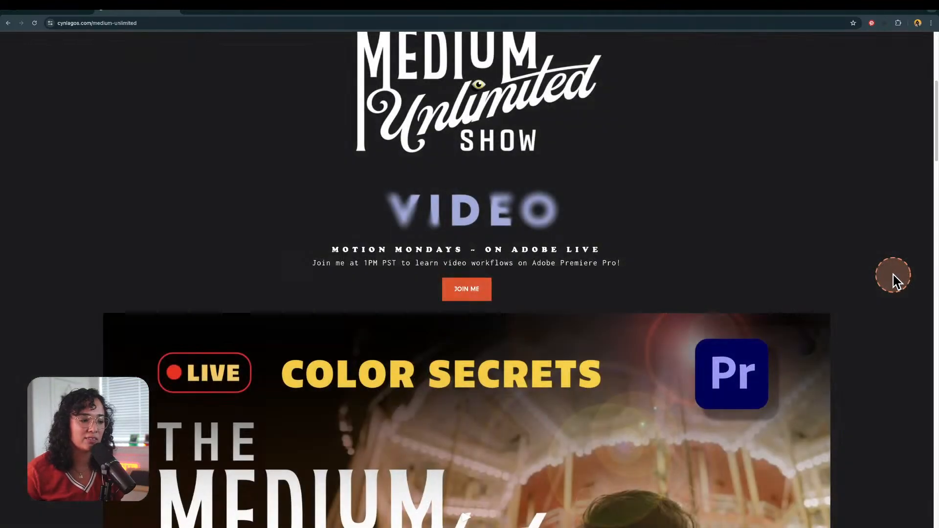
scroll(895, 279, down, 8)
scroll(894, 280, up, 3)
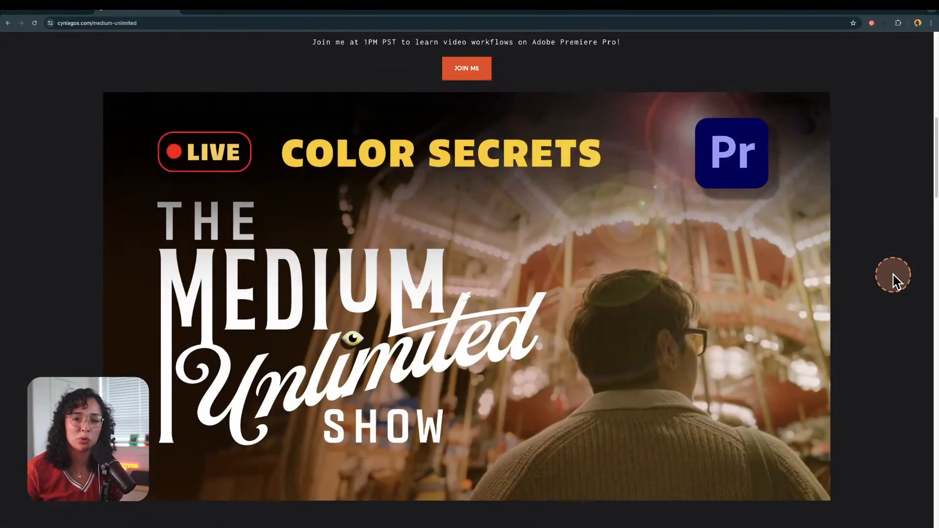
scroll(895, 281, down, 10)
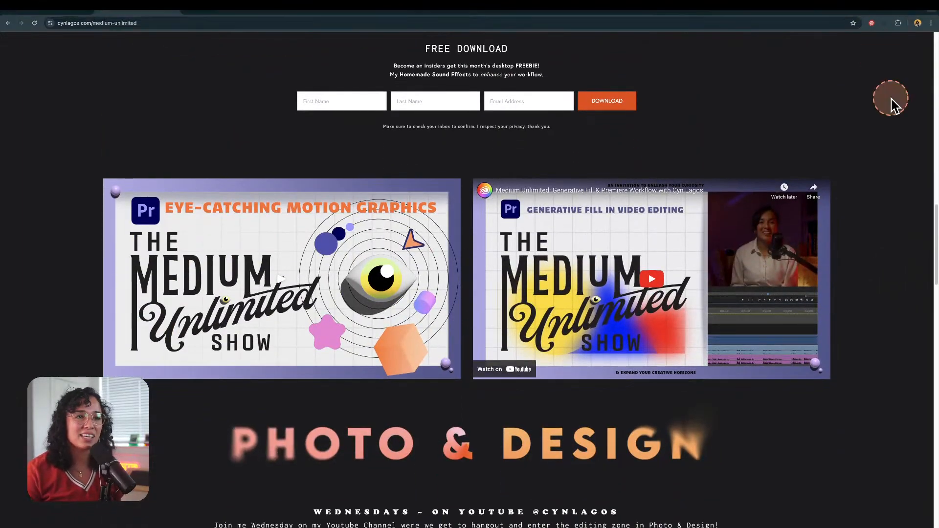
scroll(922, 171, down, 4)
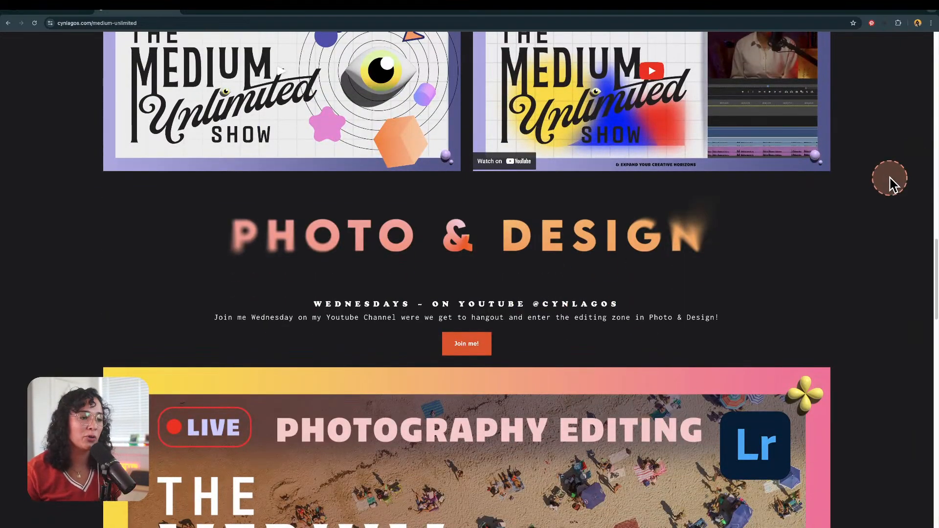
scroll(890, 183, down, 7)
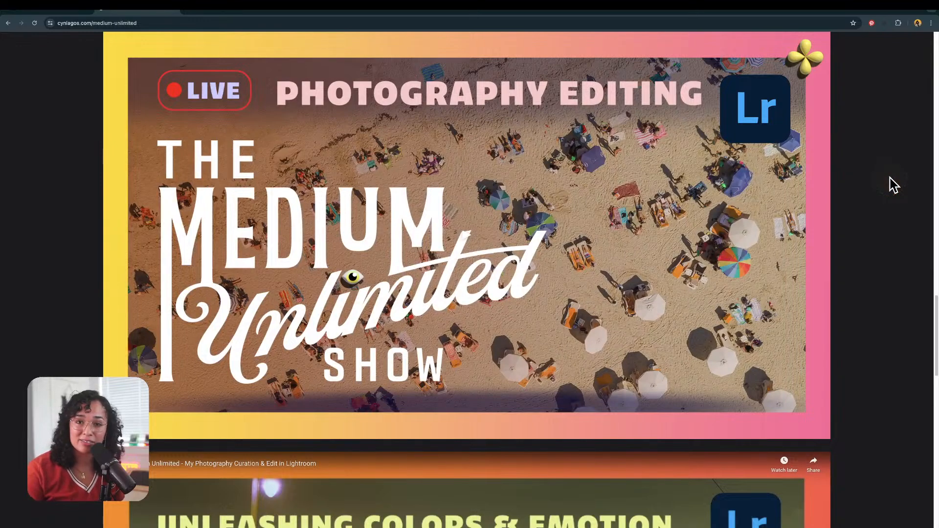
scroll(892, 185, down, 8)
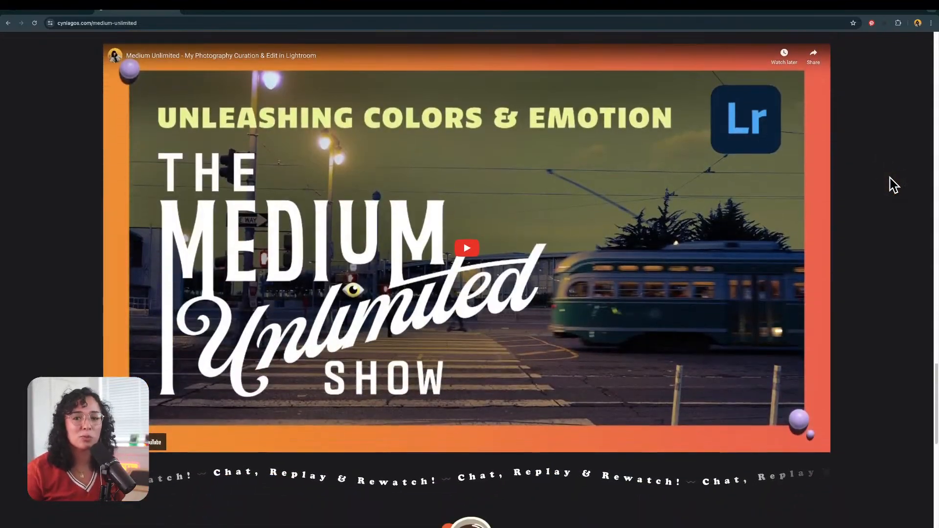
click(892, 185)
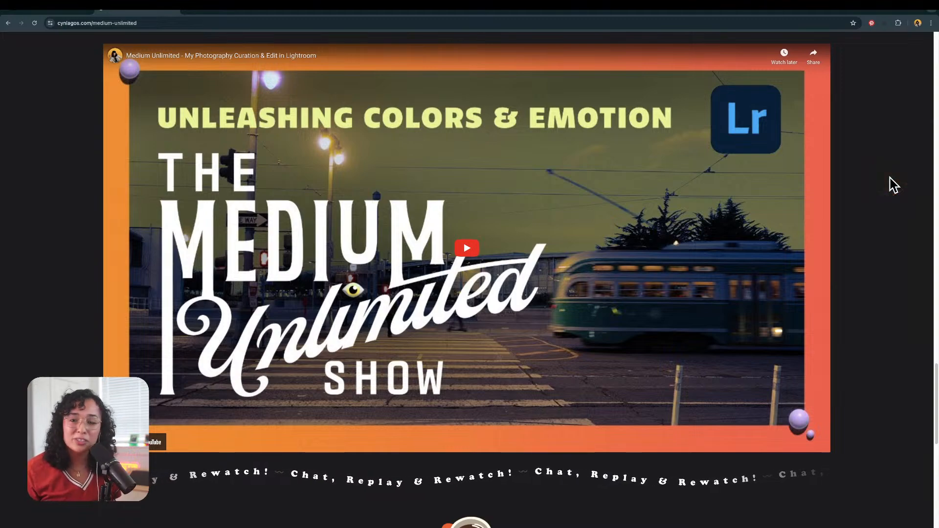
click(893, 185)
scroll(890, 186, down, 5)
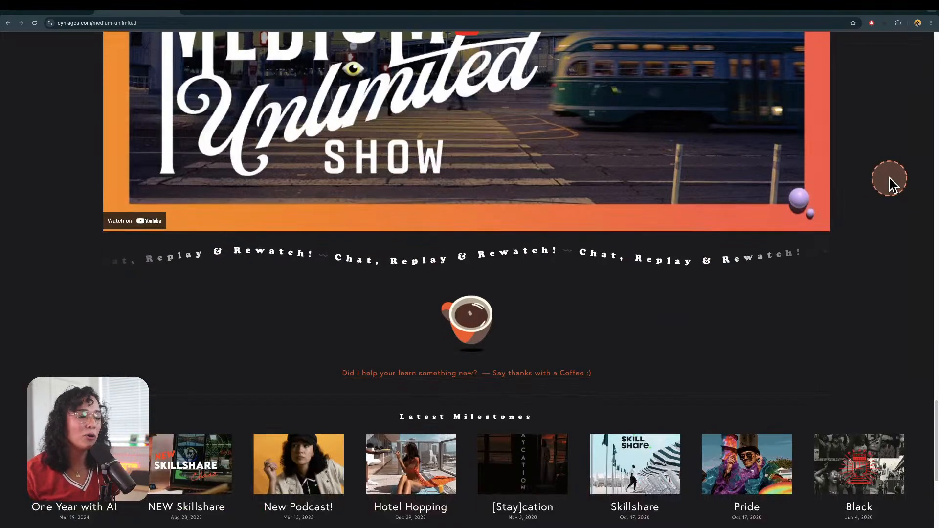
scroll(889, 188, up, 10)
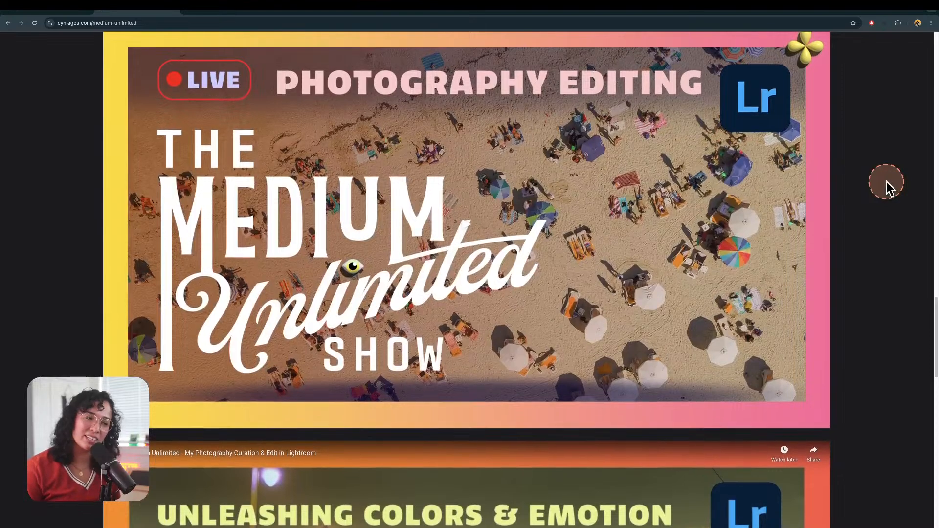